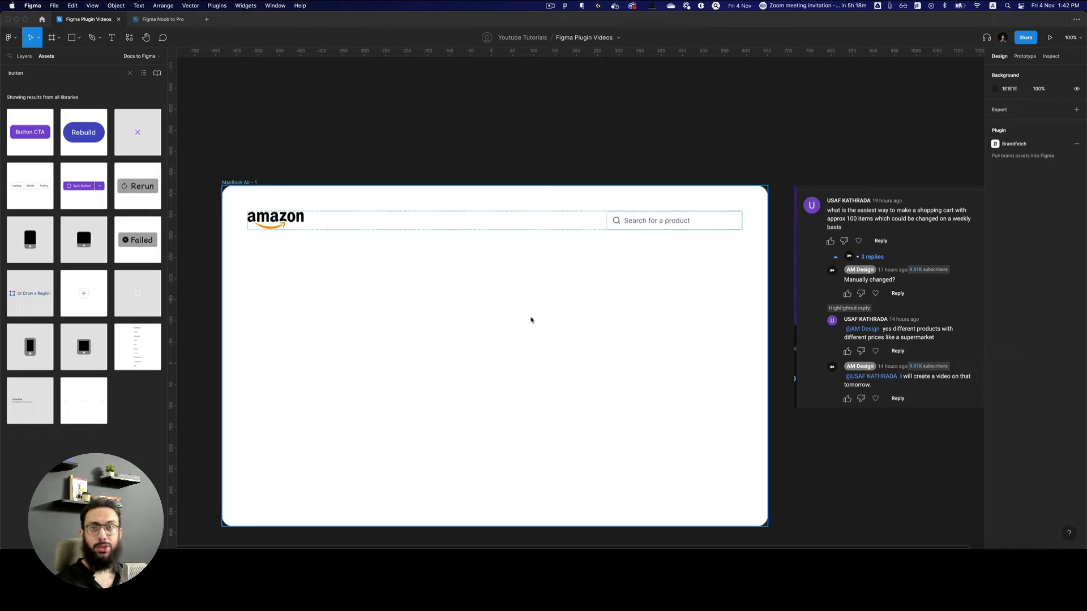
- Examine the comment thread beside the MacBook Air frame that asks for a shopping cart with weekly changing items
scroll(531, 319, right, 8)
key(z)
click(714, 248)
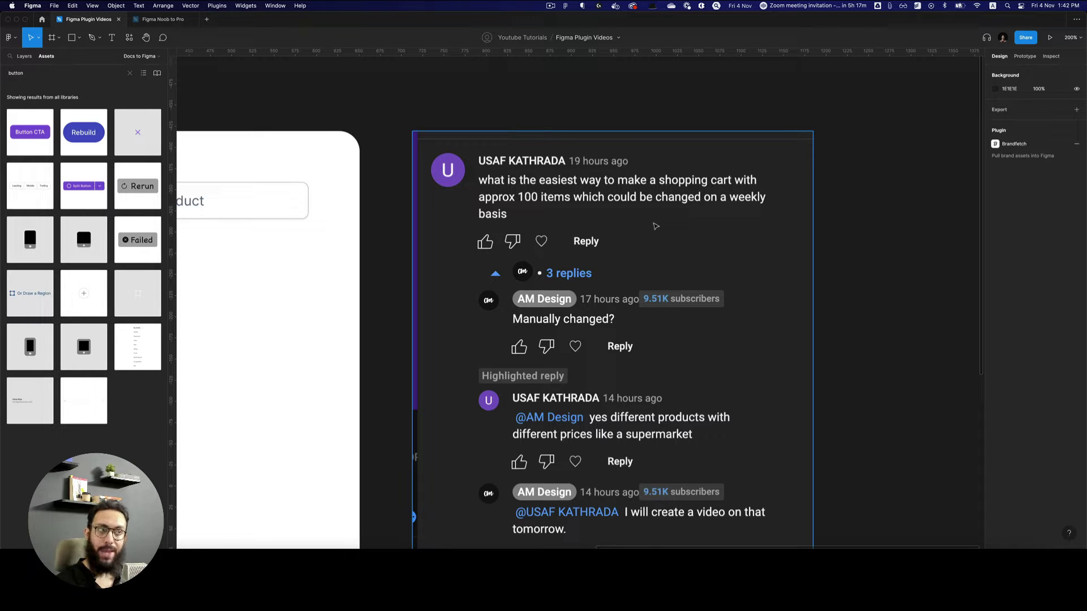
scroll(660, 254, down, 3)
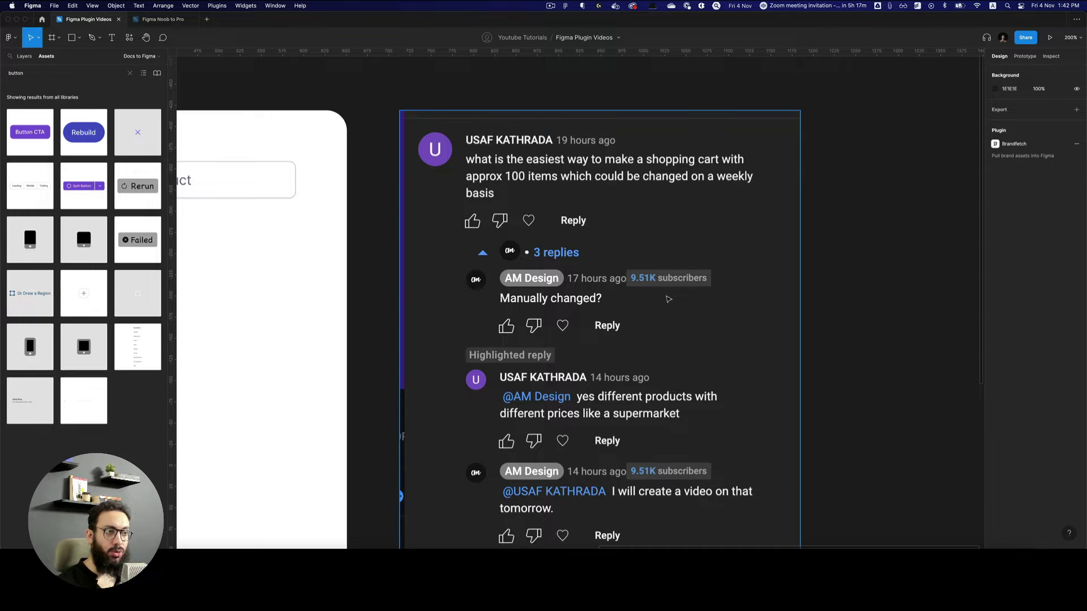
scroll(668, 299, down, 1)
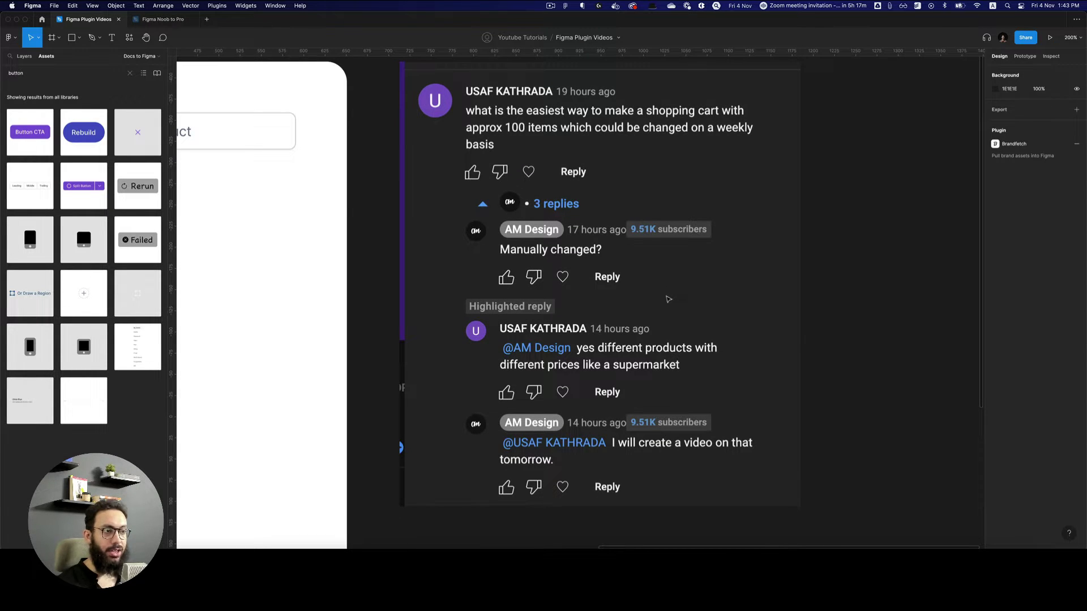
alt+click(669, 299)
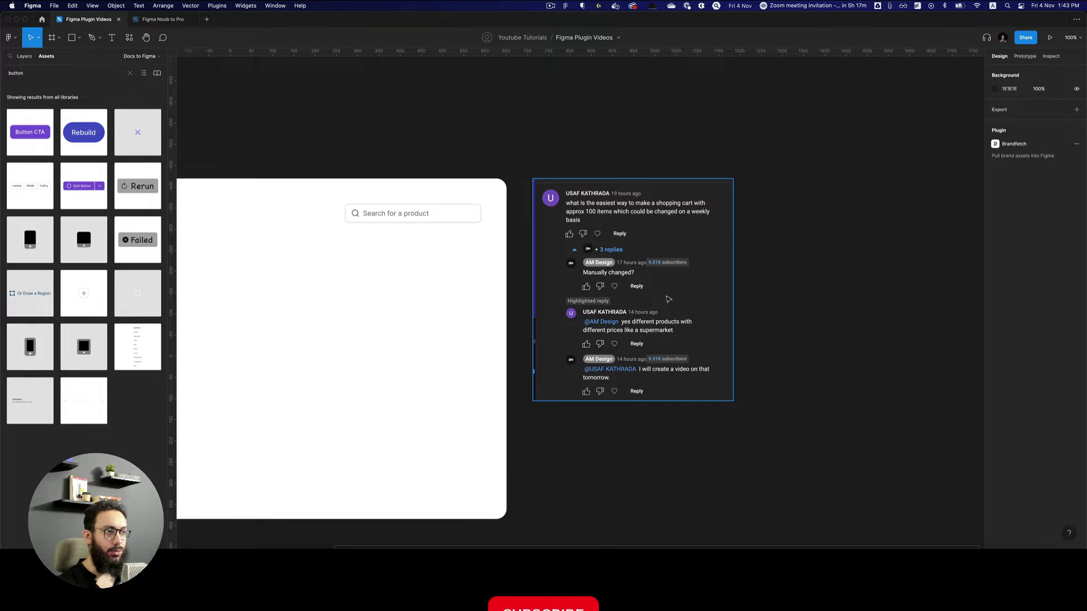
scroll(669, 299, left, 5)
scroll(667, 299, left, 2)
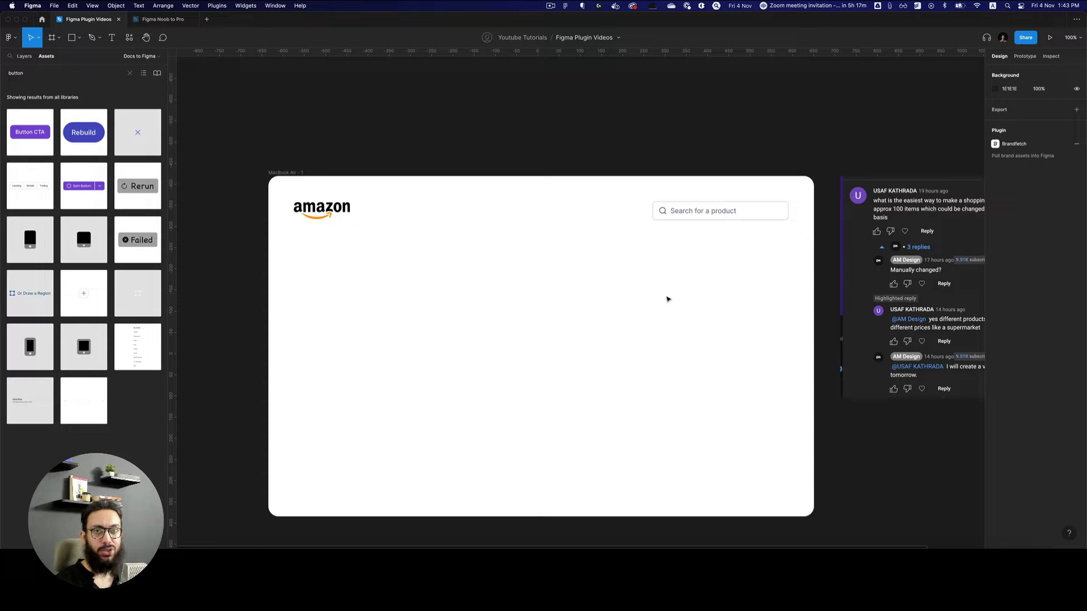
- Switch to the Brave browser and view the Amazon Best Sellers page as a product reference
click(667, 299)
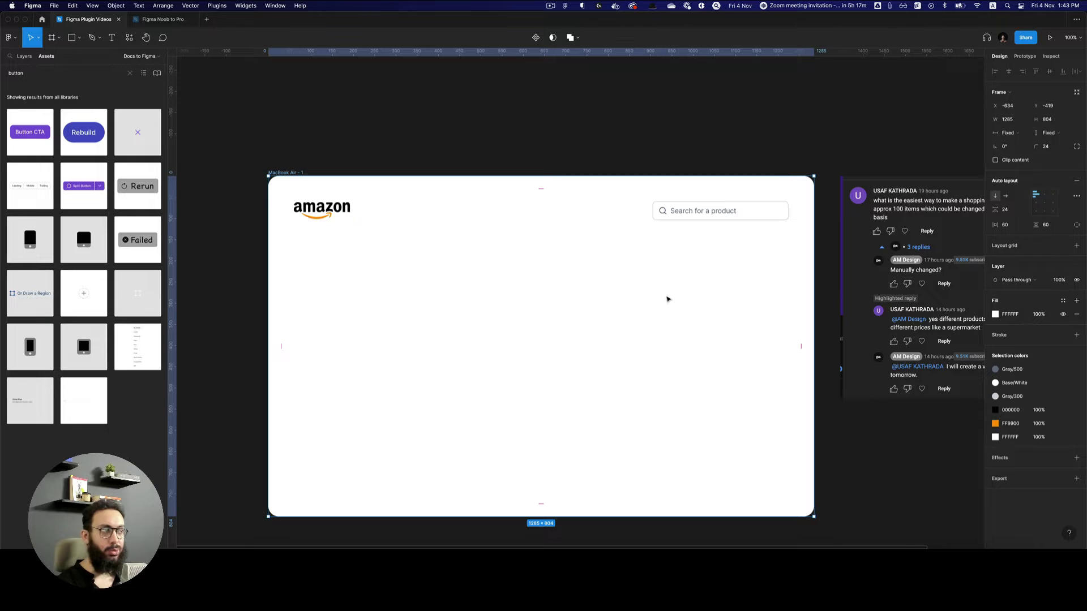
click(933, 291)
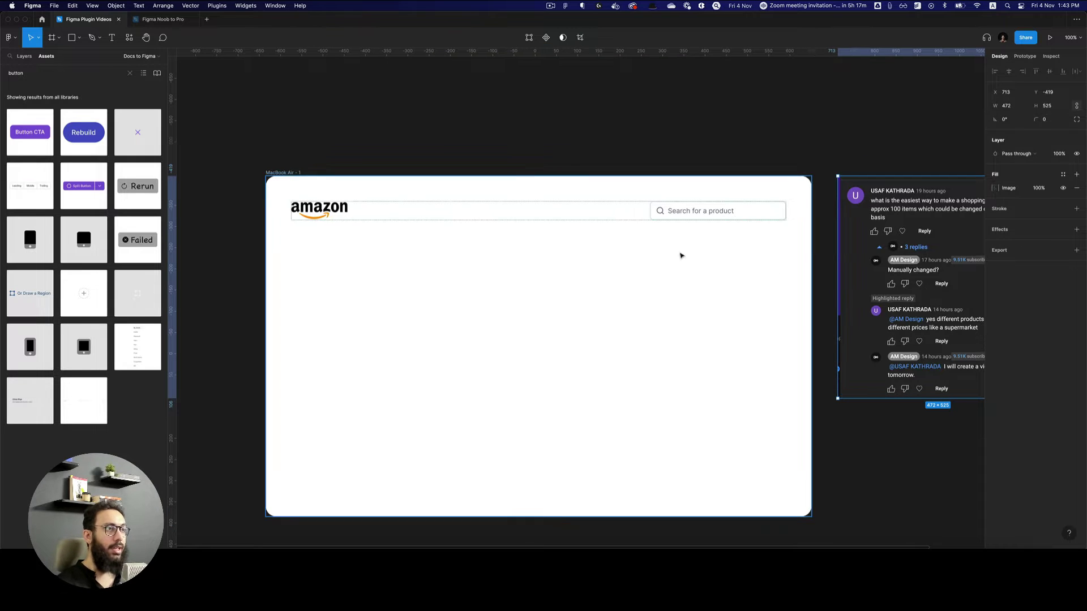
click(668, 255)
key(super+Tab)
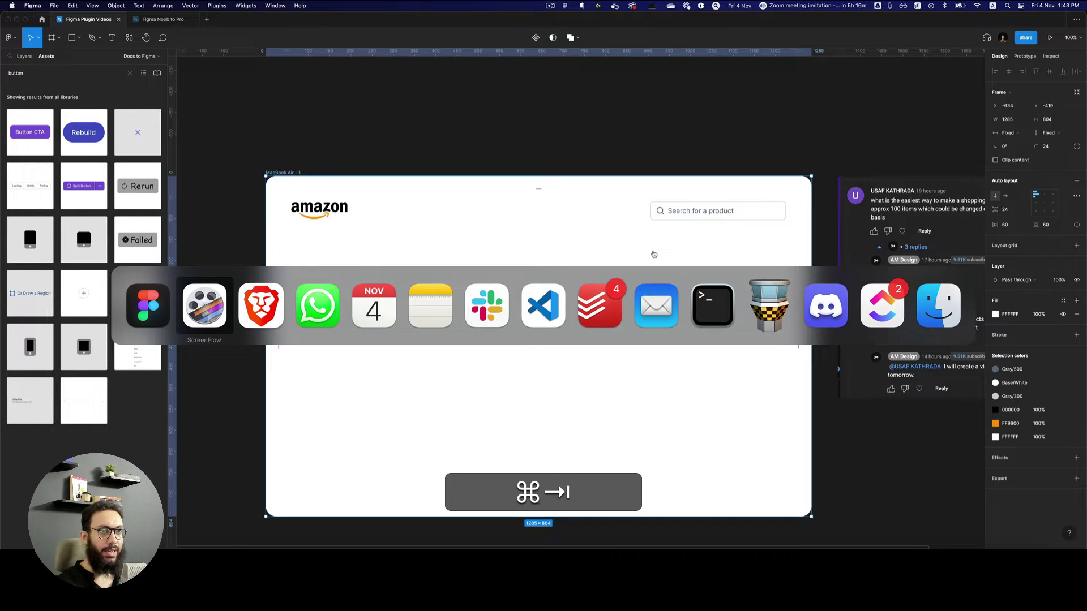
key(super+Tab)
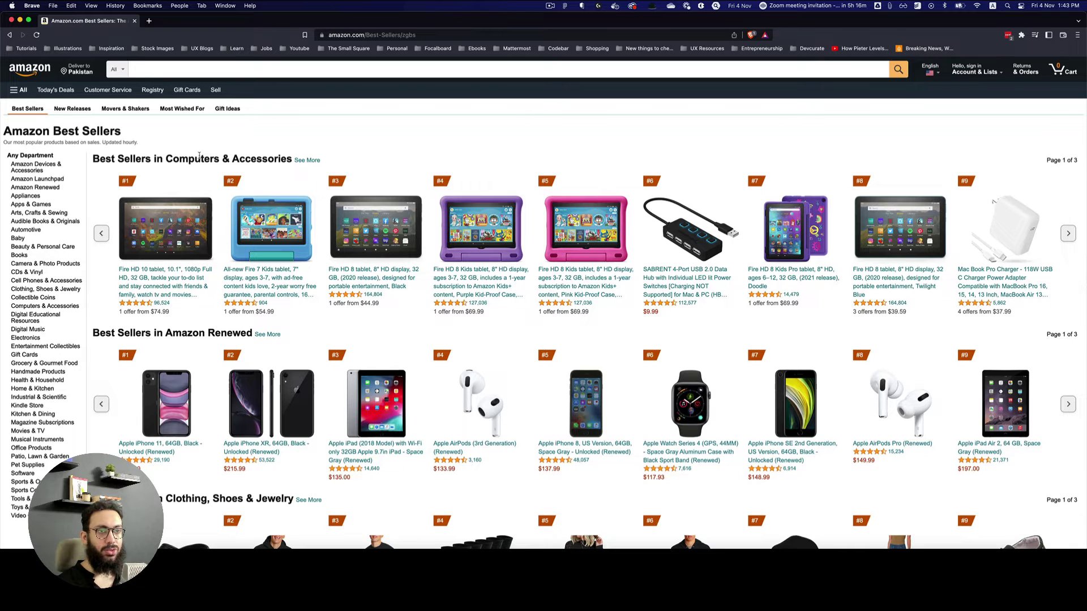
- Switch back to Figma and draw a card frame about 228 by 256 beneath the Amazon logo
key(super+Tab)
key(a)
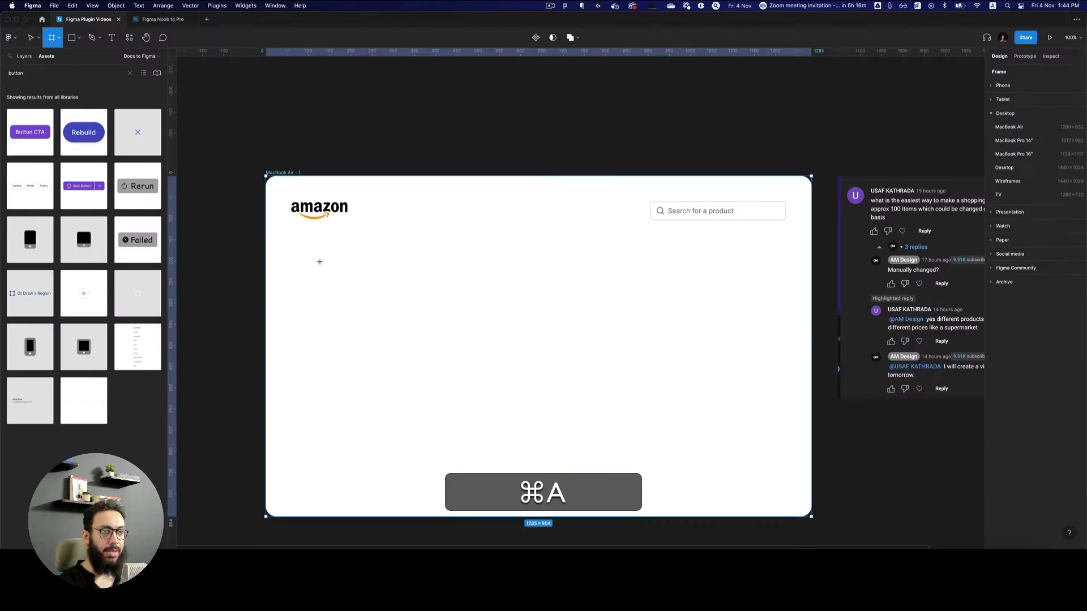
drag(291, 230, 397, 349)
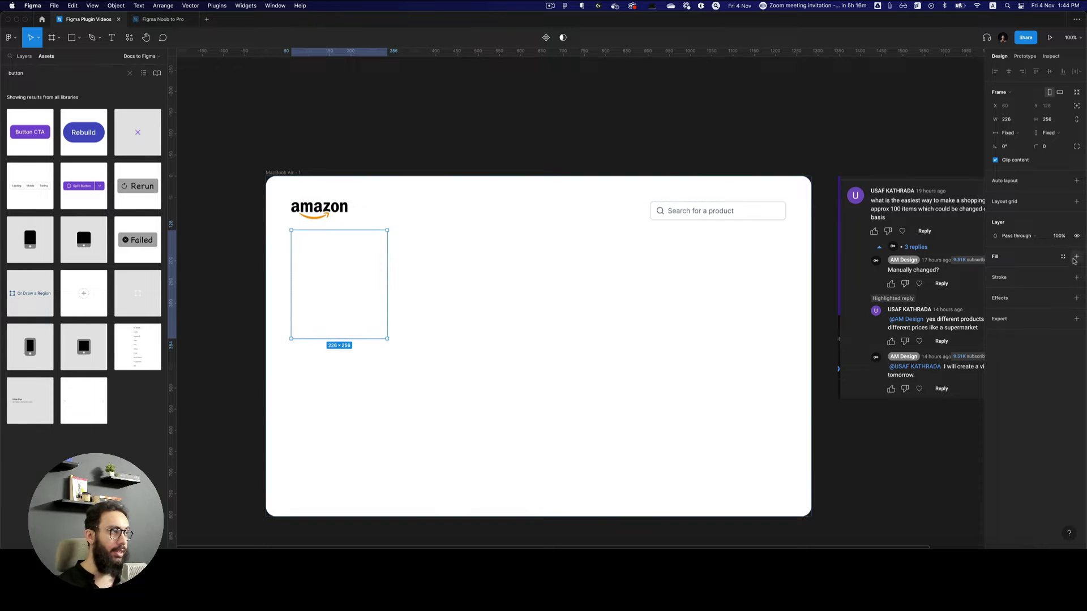
- Change the fill of the MacBook Air frame to a very light grey
click(295, 173)
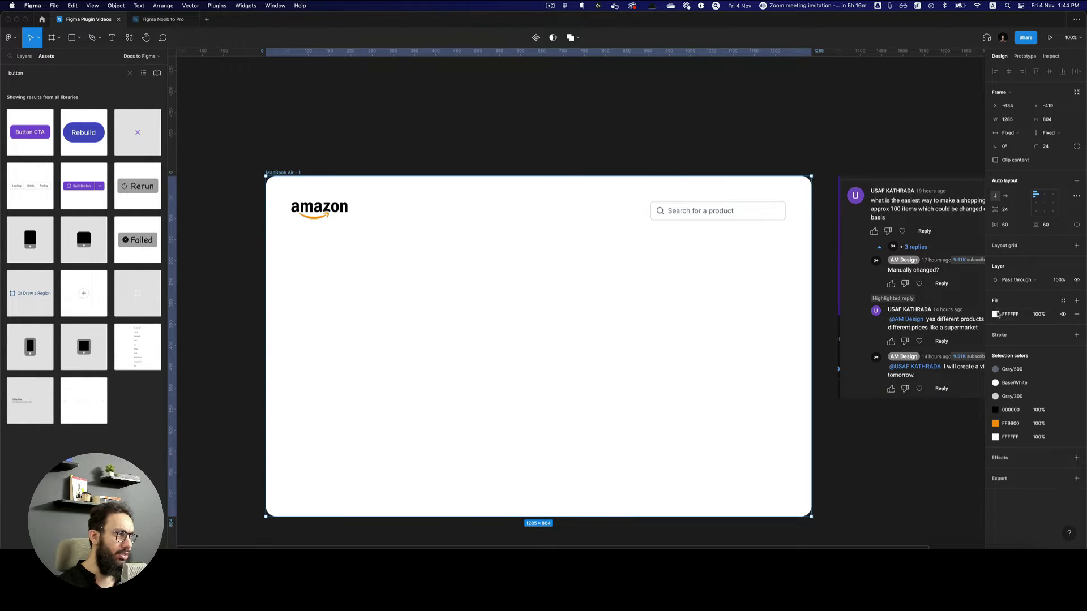
click(995, 314)
drag(905, 345, 887, 333)
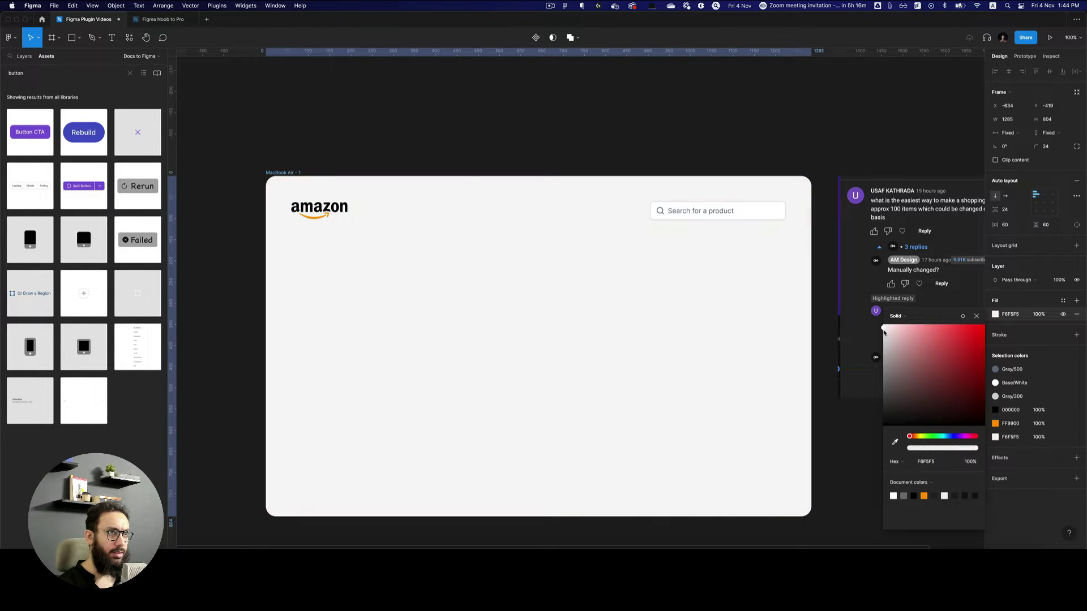
- Give the new card frame a white FFFFFF fill and a corner radius of 24
click(335, 248)
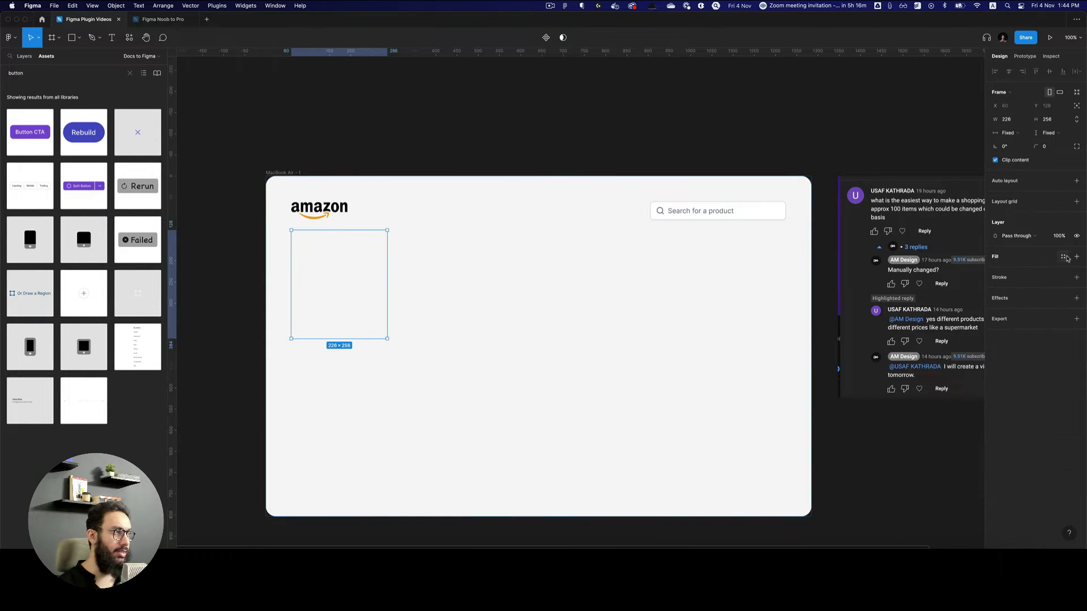
click(1074, 257)
click(1052, 146)
text(24)
key(Return)
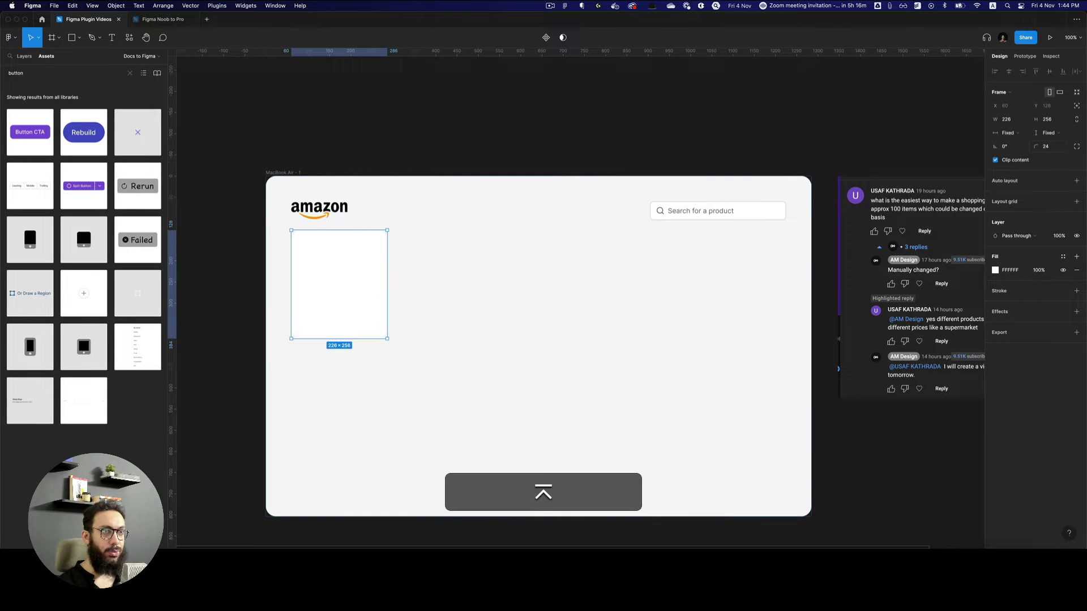
- Add a drop shadow to the card and set its blur to 8
click(1076, 311)
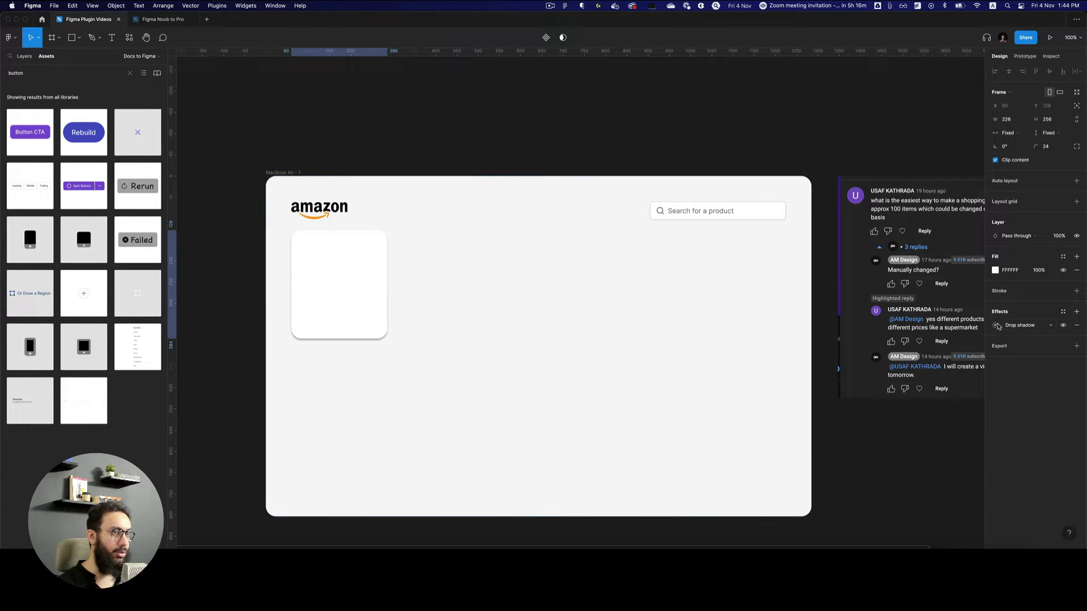
click(995, 325)
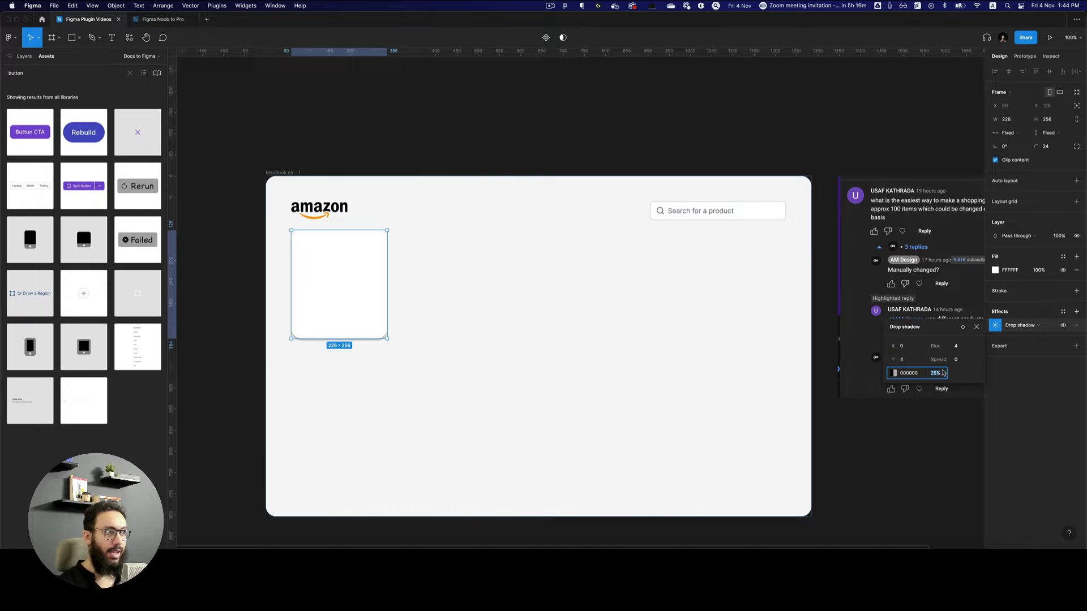
click(963, 350)
text(2)
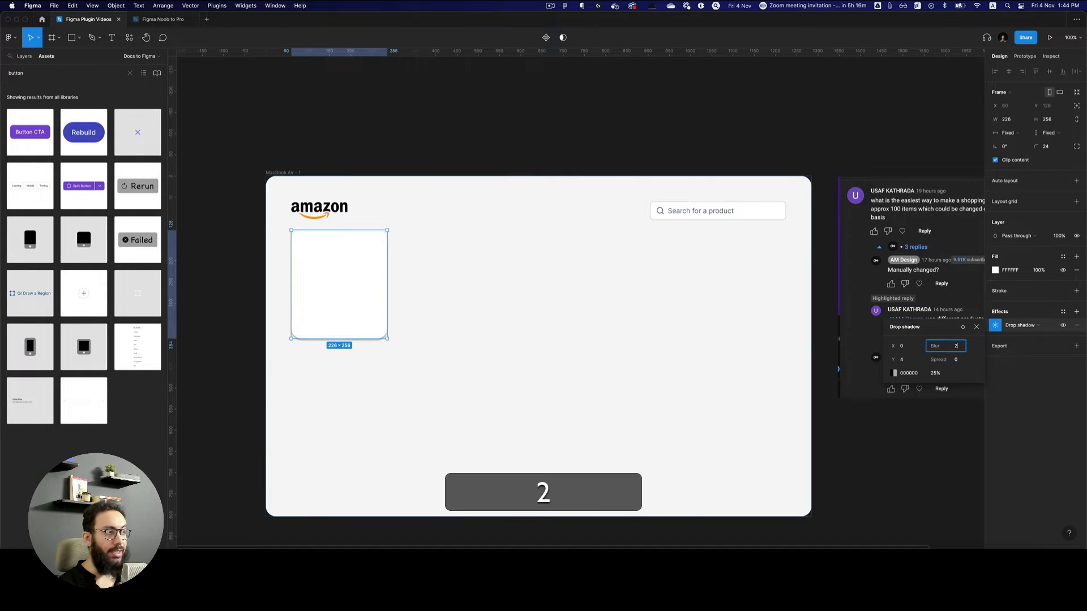
key(BackSpace)
text(8)
key(Tab)
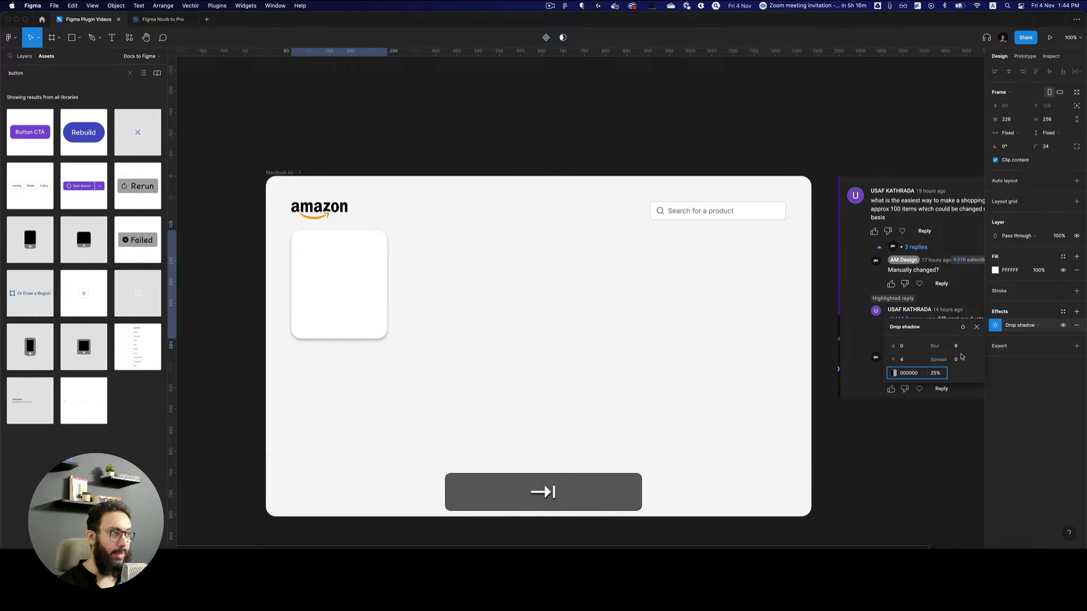
- Set the card shadow's Y offset to 8 and its blur to 24
click(911, 365)
text(16)
key(Tab)
click(910, 364)
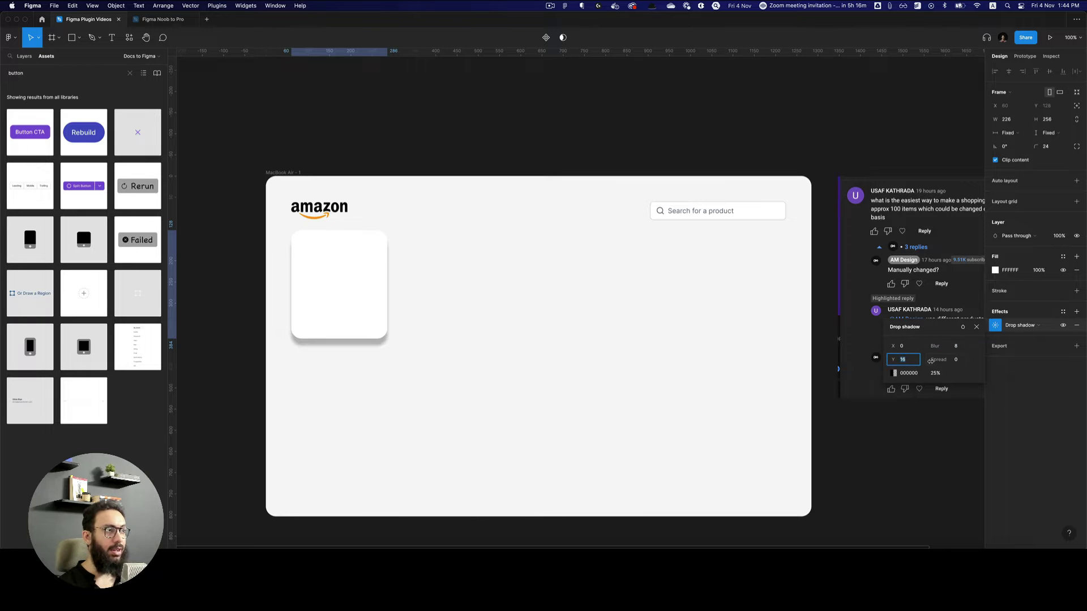
text(8)
key(Tab)
text(1)
key(super+a)
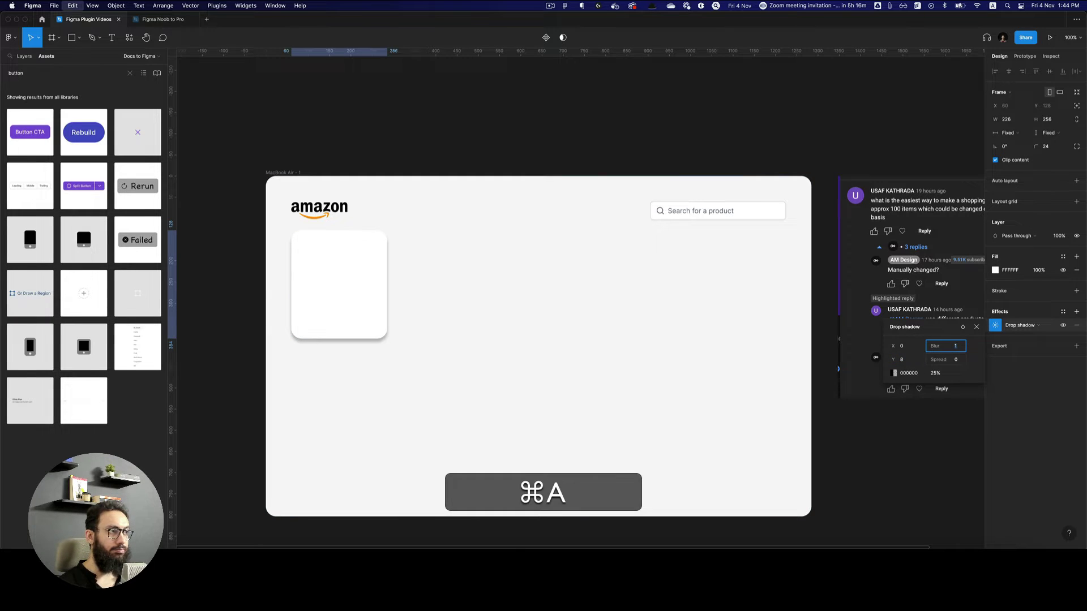
text(24)
key(Return)
- Set the opacity of the card's drop shadow to 8%
click(933, 372)
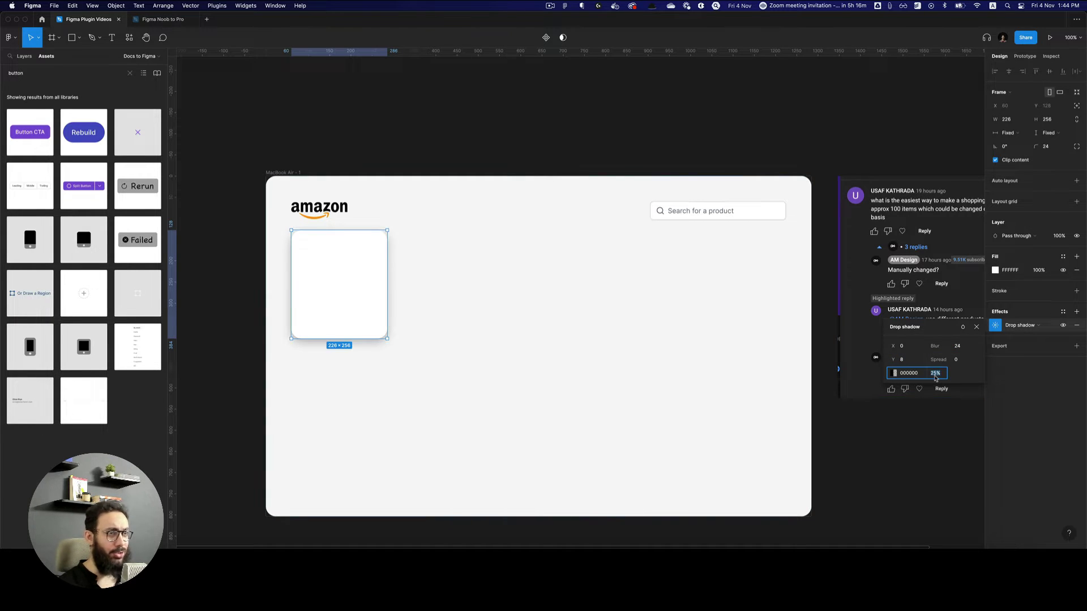
text(8)
key(Return)
click(537, 372)
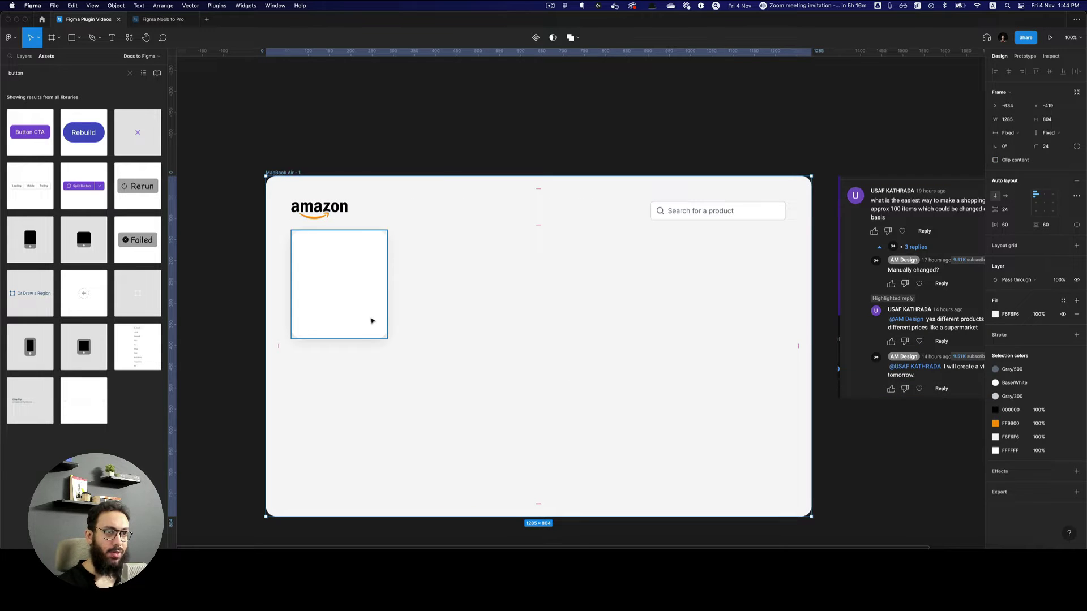
click(371, 317)
click(992, 326)
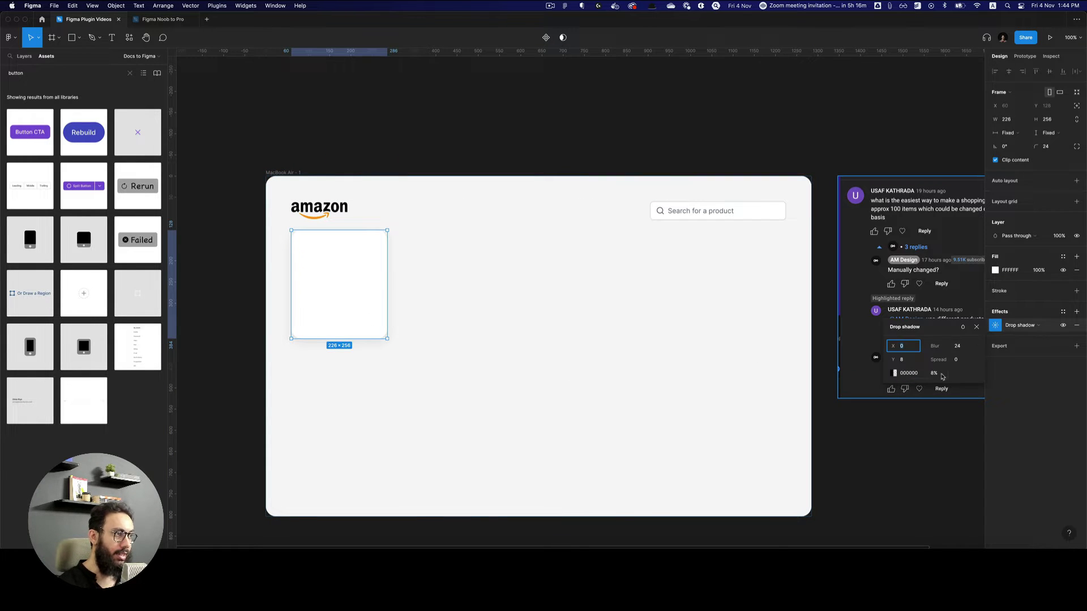
click(940, 374)
key(Return)
click(492, 395)
click(393, 153)
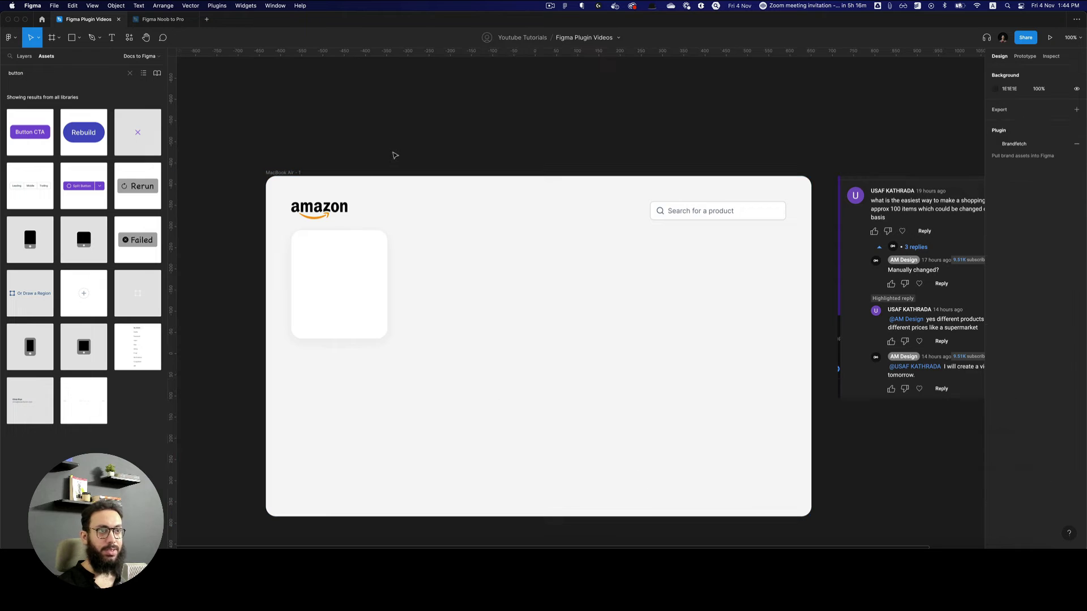
- Switch to the Brave browser and examine how the Amazon best-seller items arrange image, name and price
click(335, 260)
key(z)
click(305, 236)
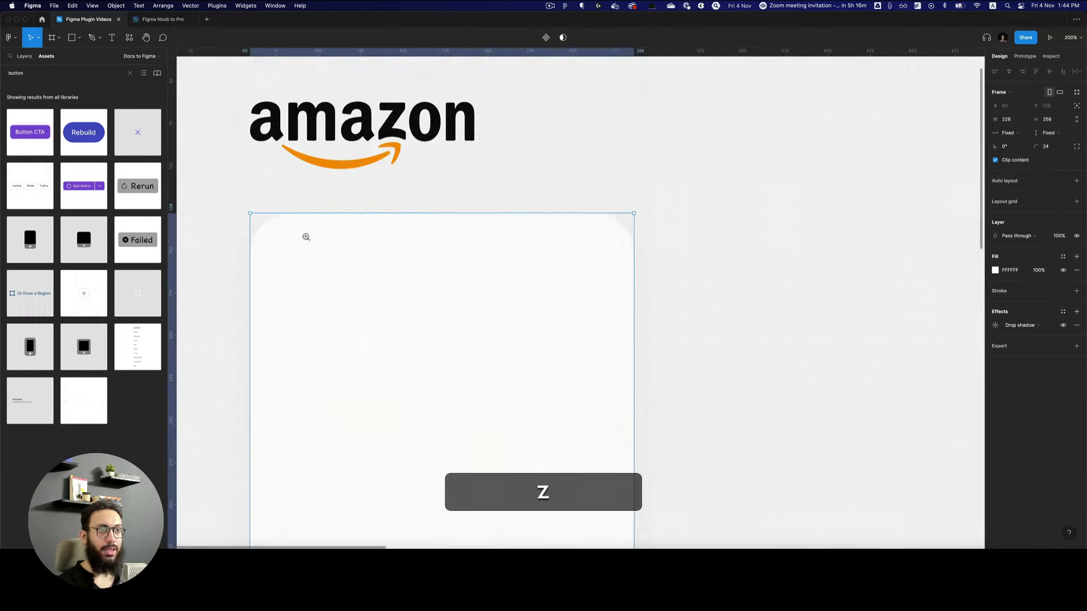
alt+click(308, 245)
key(alt+a)
key(v)
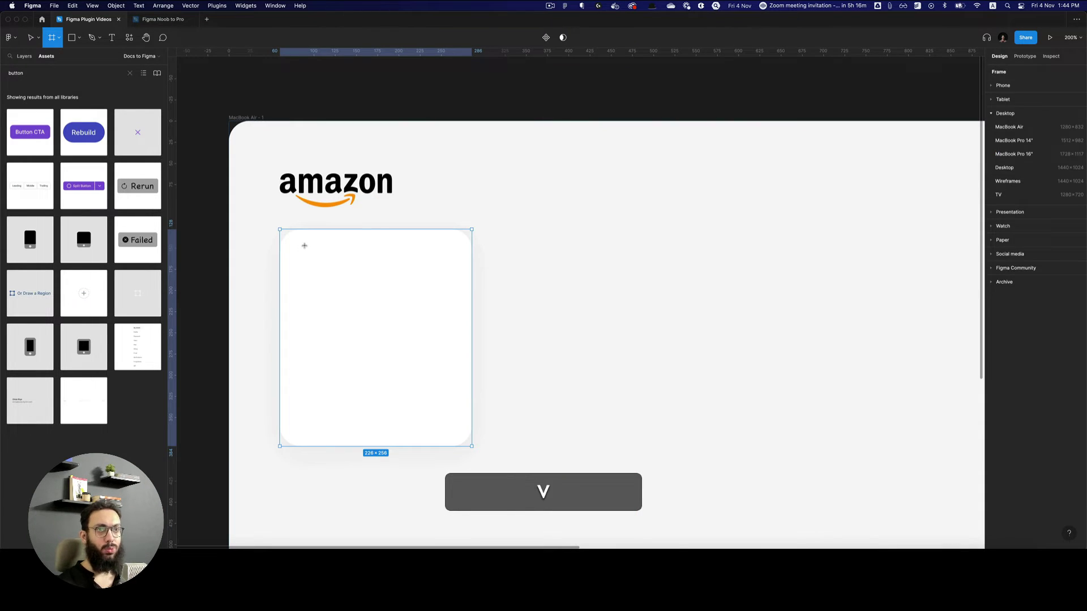
key(super+Tab)
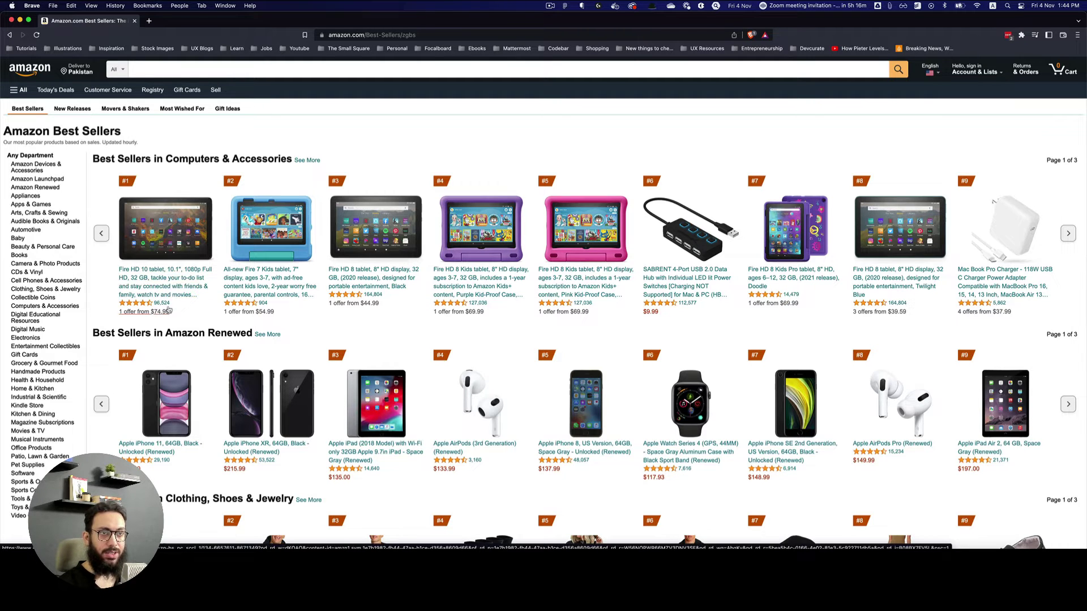
- Return to Figma and draw an image placeholder rectangle about 189 by 133 in the card's upper part, with corner radius 12
key(super+Tab)
key(r)
drag(295, 243, 457, 357)
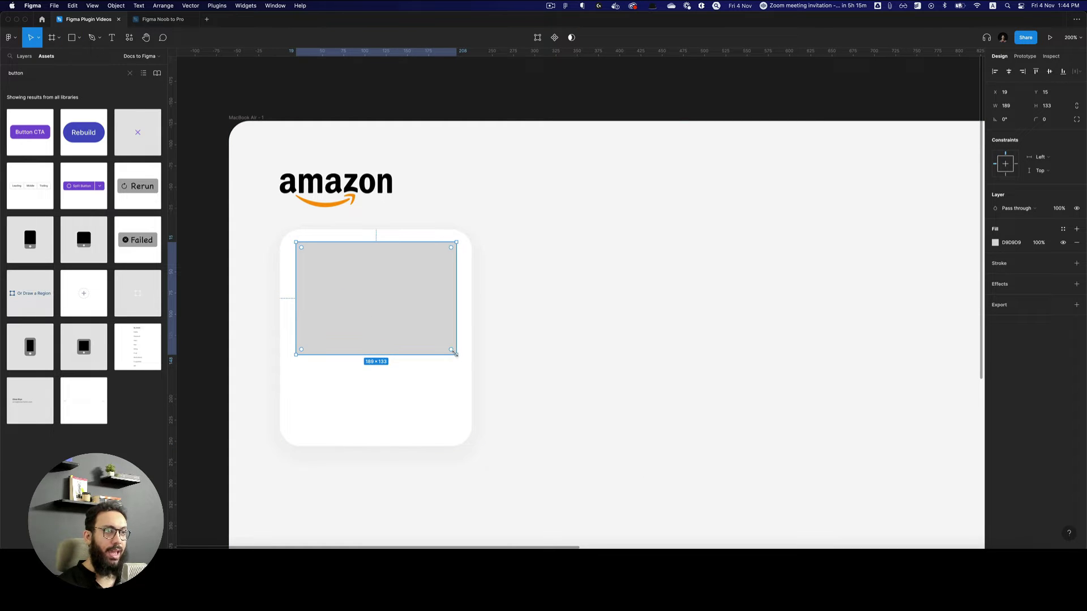
key(Escape)
click(394, 333)
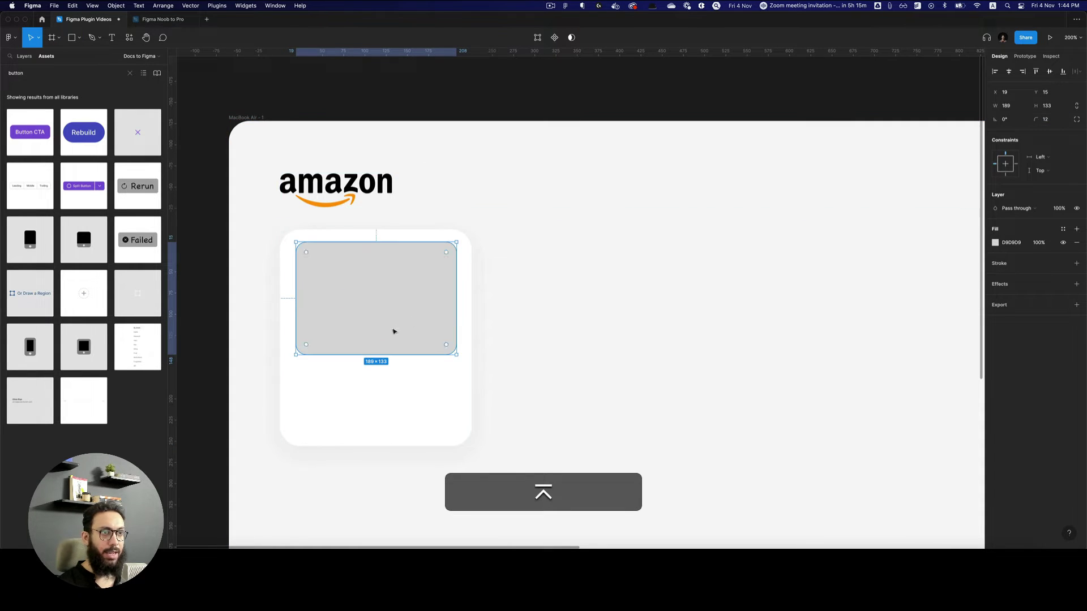
- Add the text "Product name" below the grey placeholder and align it with the placeholder's left edge
key(t)
click(307, 374)
text(Pri)
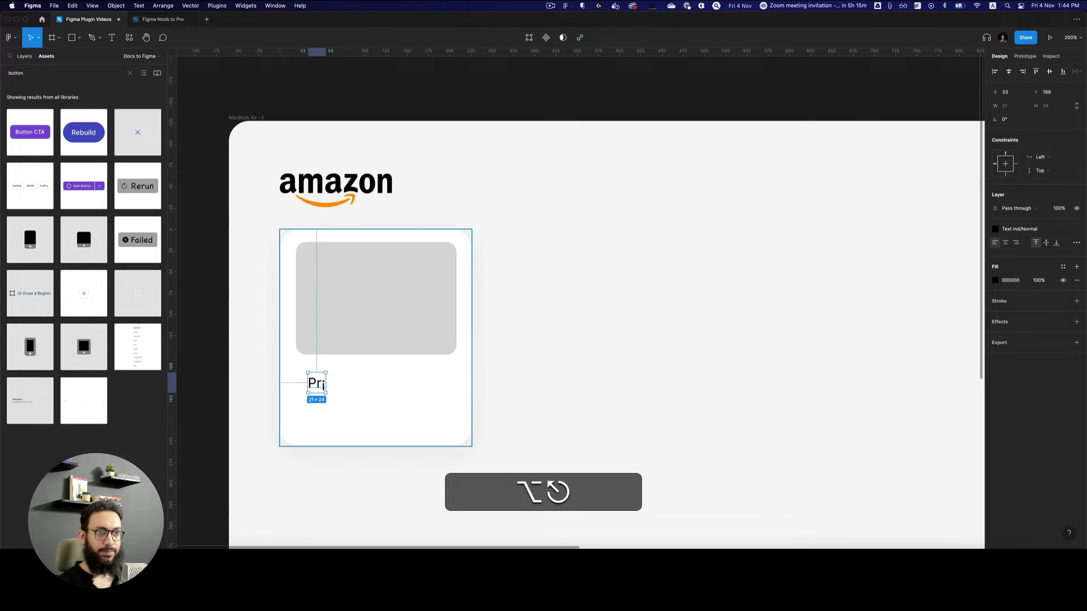
key(alt+1)
click(327, 386)
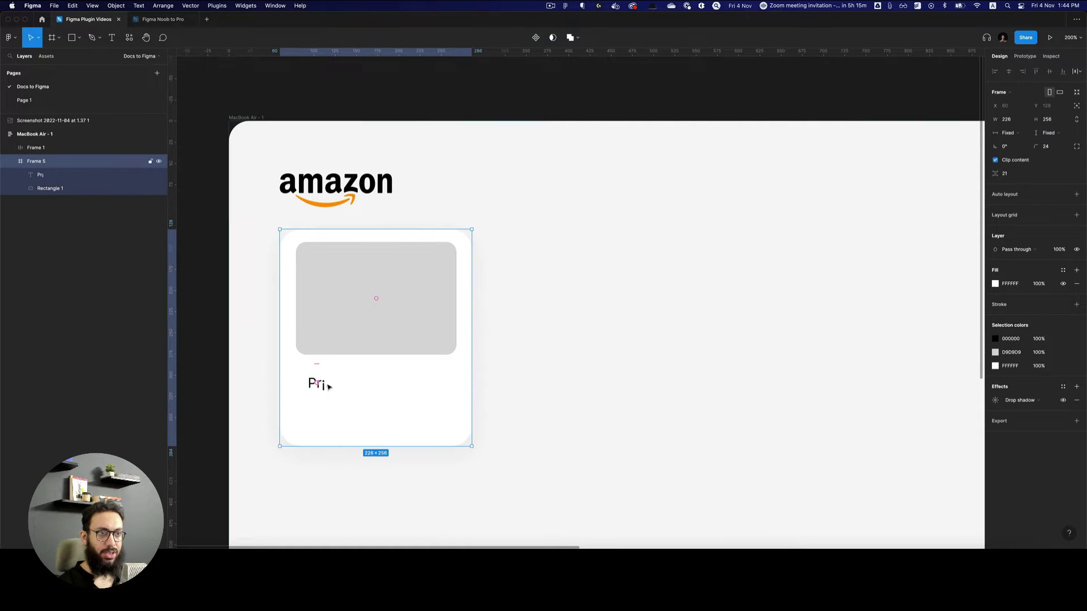
double_click(321, 384)
double_click(321, 384)
text(Product name)
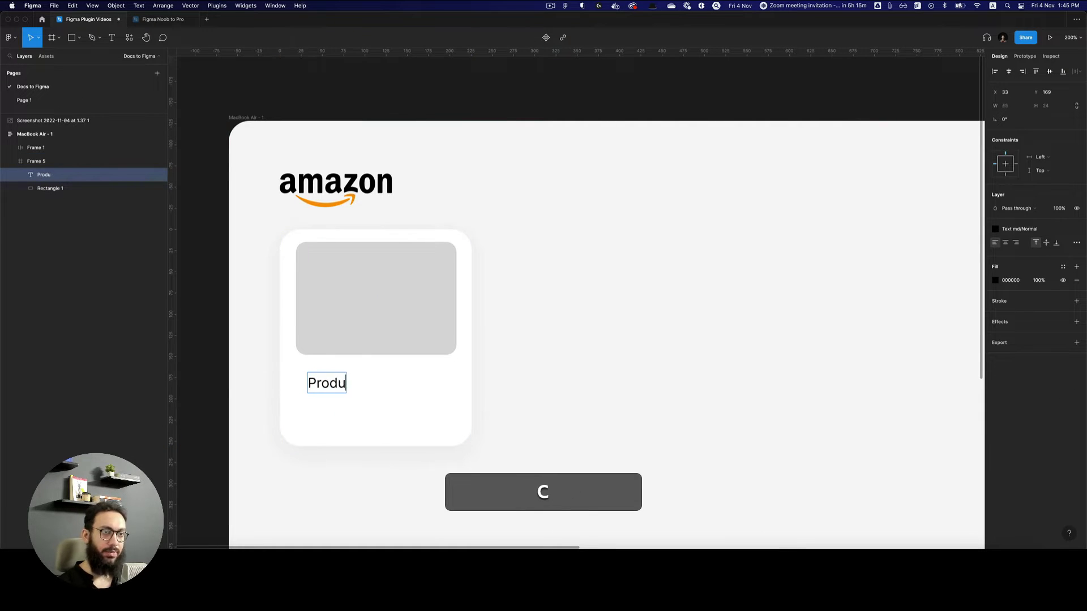
key(Escape)
drag(318, 387, 306, 378)
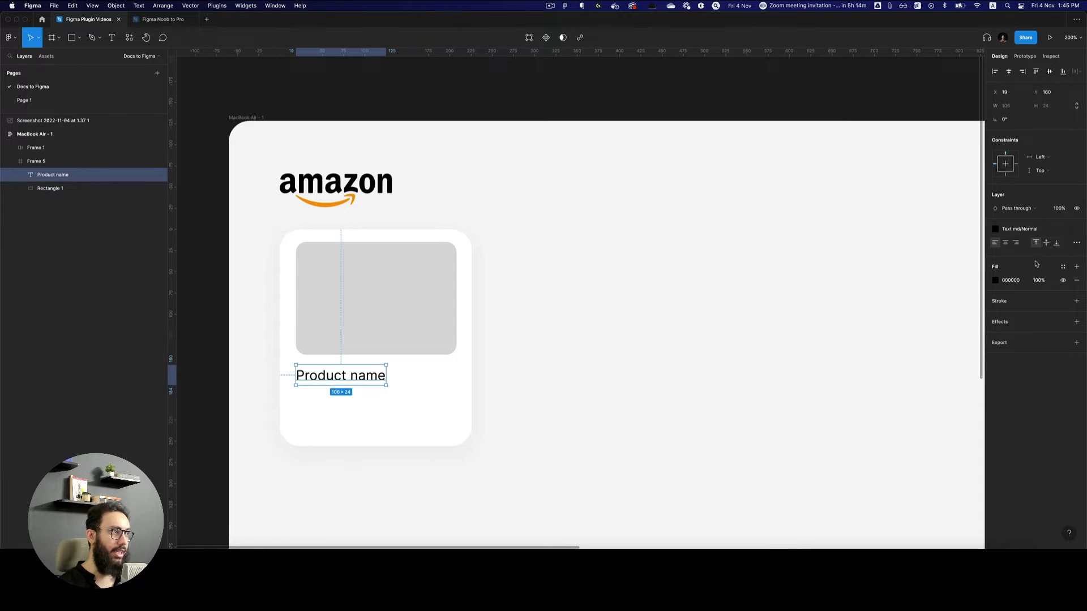
- Detach the shared text style from the product name and set its weight to Semi Bold
click(1036, 231)
click(1077, 229)
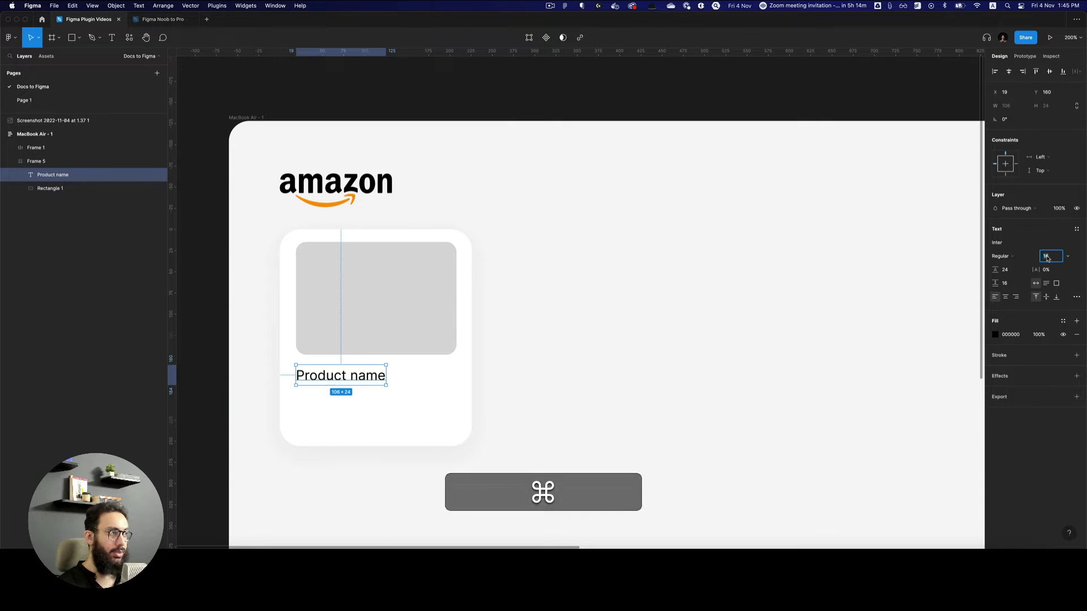
click(1007, 260)
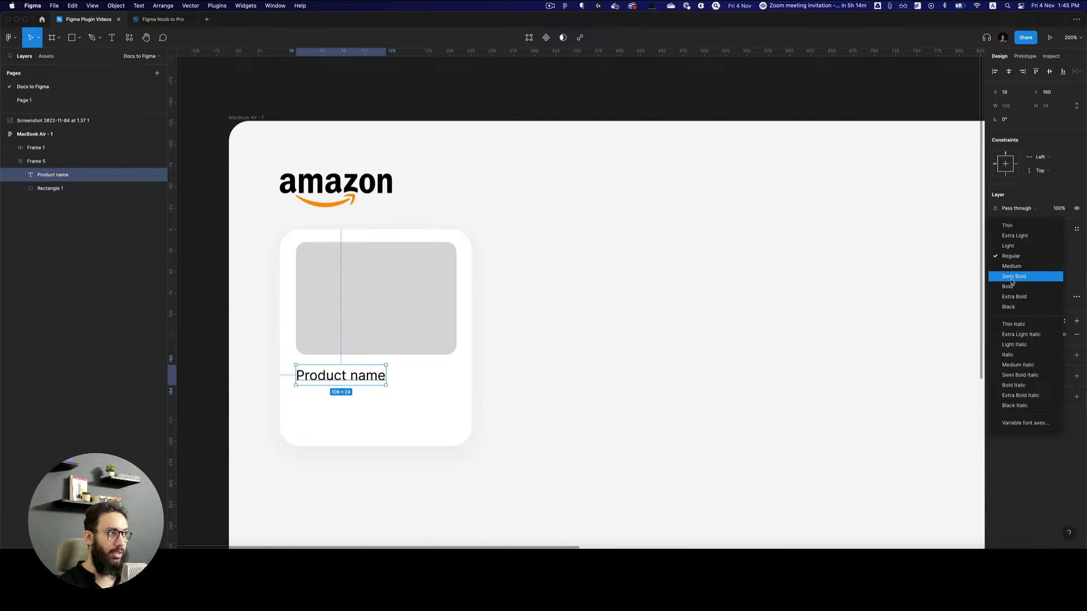
click(1012, 276)
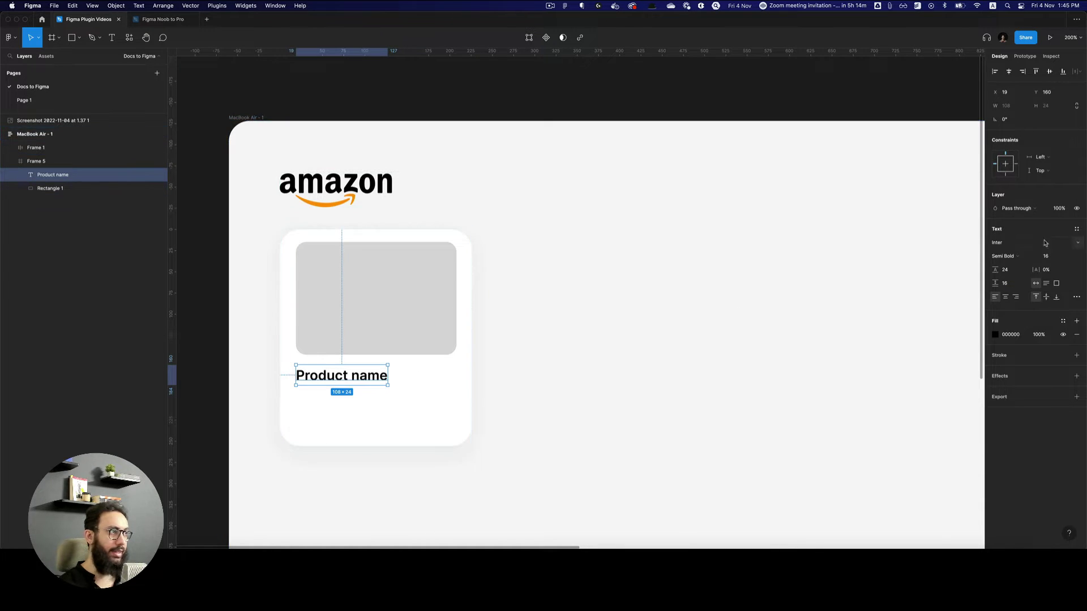
- Add auto layout to the product card and set its padding to 16 on all sides
click(391, 412)
key(shift+a)
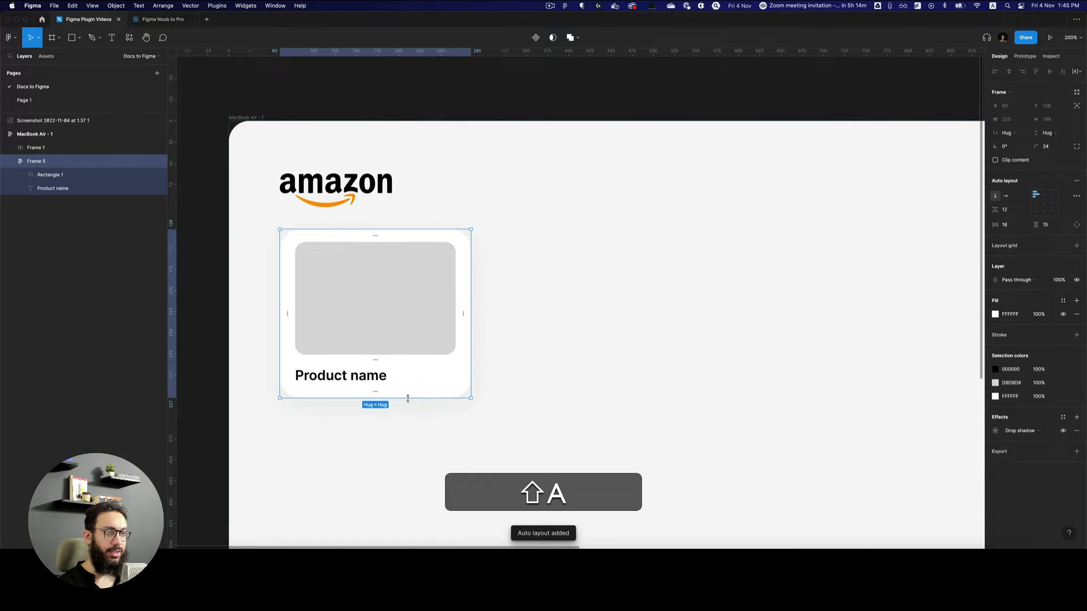
super+click(1015, 228)
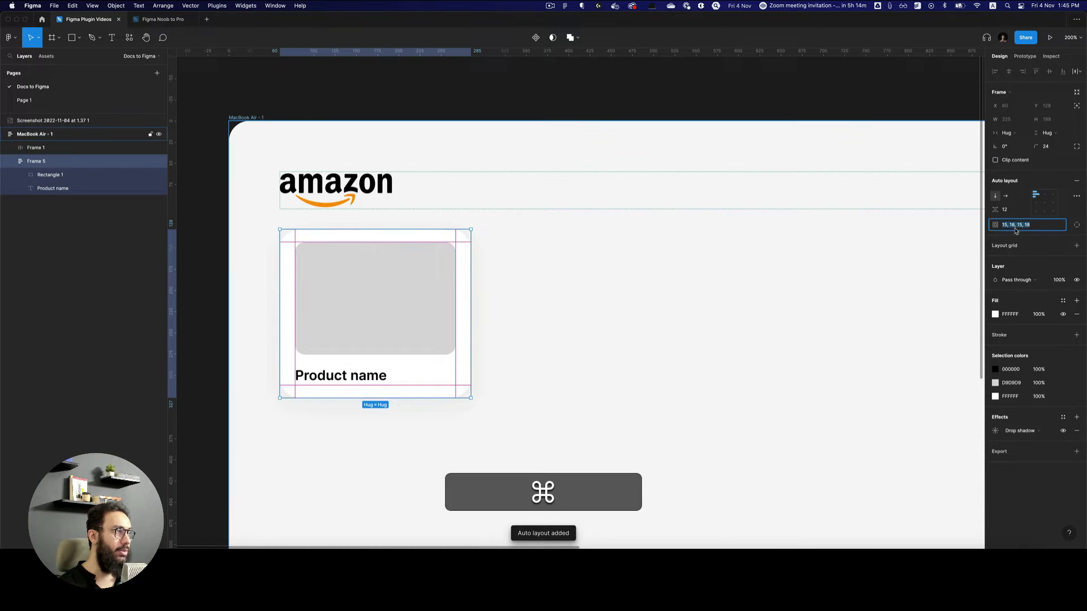
text(16)
key(Return)
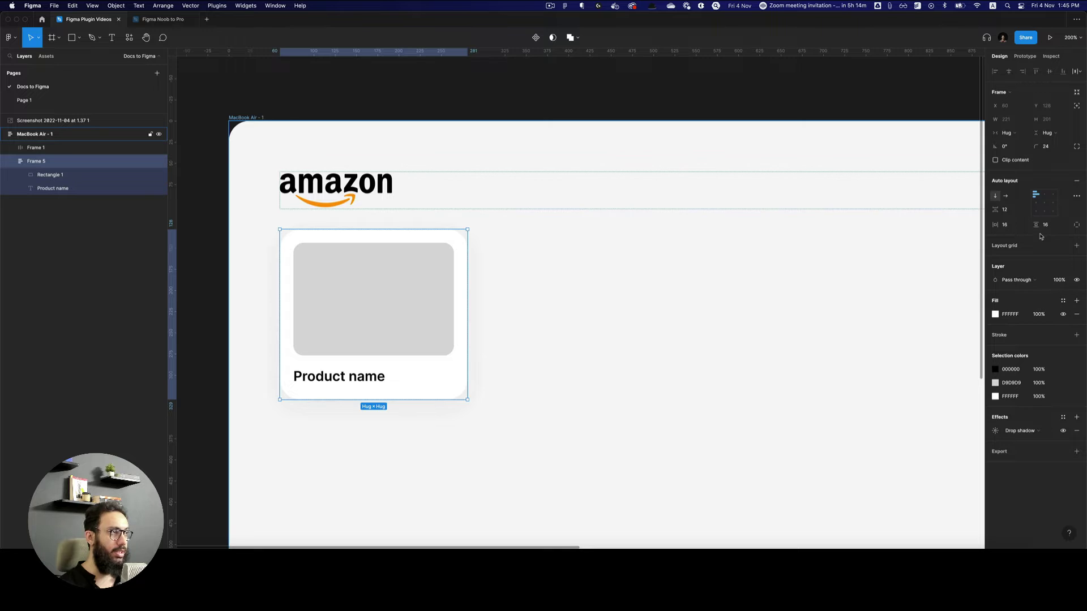
- Make the product name text fill the card's width and reduce its font size to 14
super+click(339, 376)
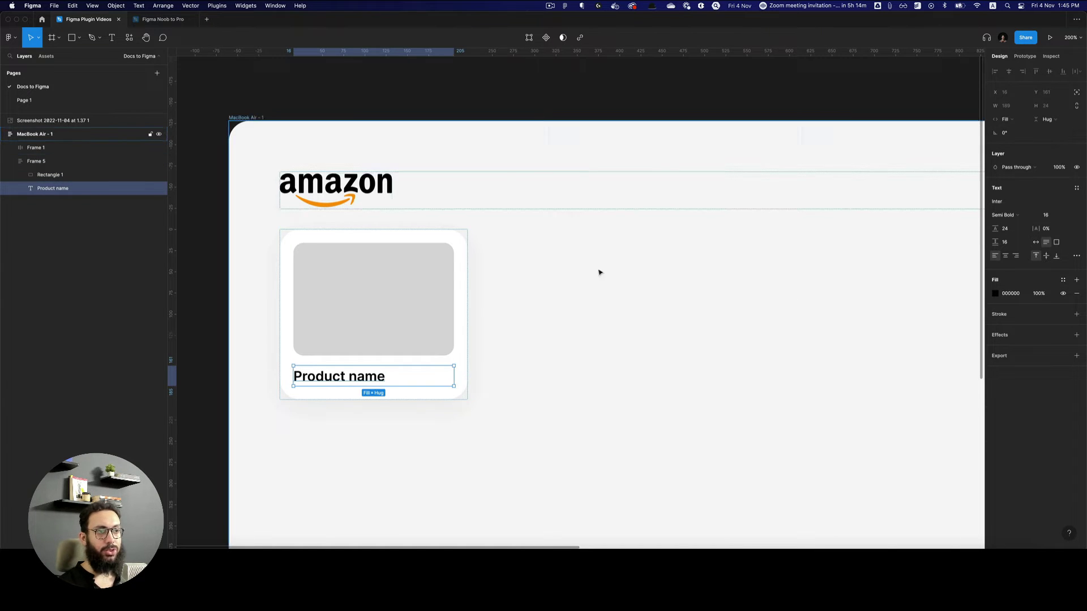
key(super+Tab)
key(super+Tab)
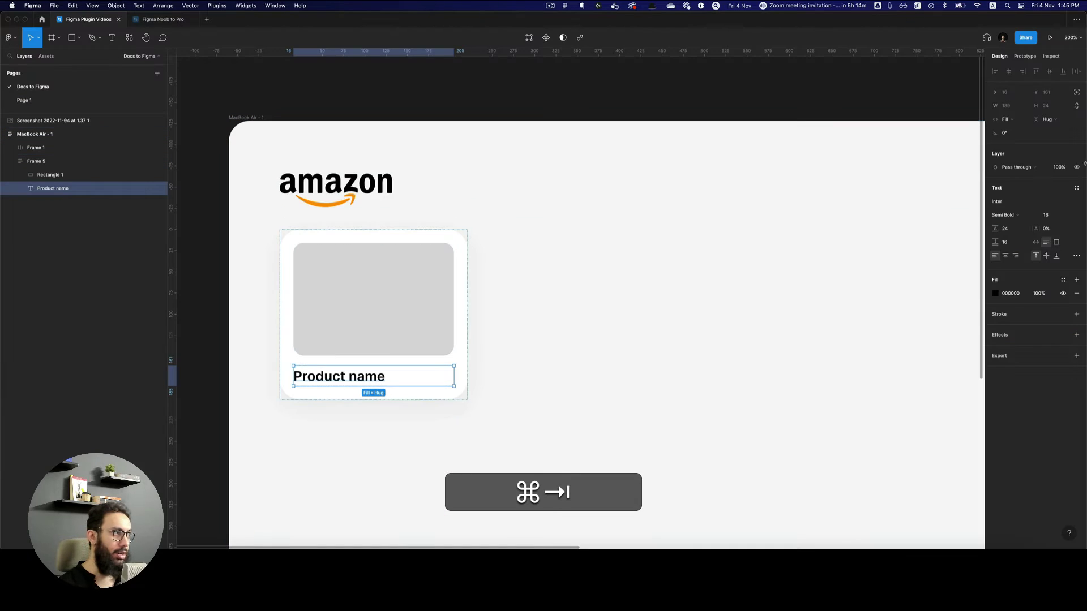
click(512, 359)
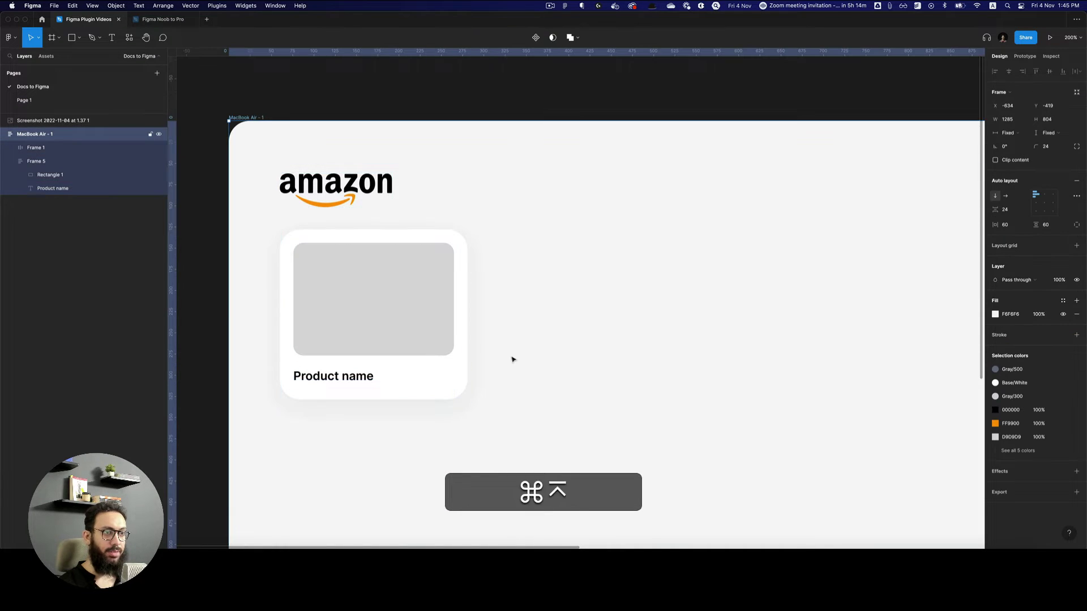
- Stretch the card to a fixed height of about 279 and add the text "Download" below the product name
key(super+0)
click(511, 357)
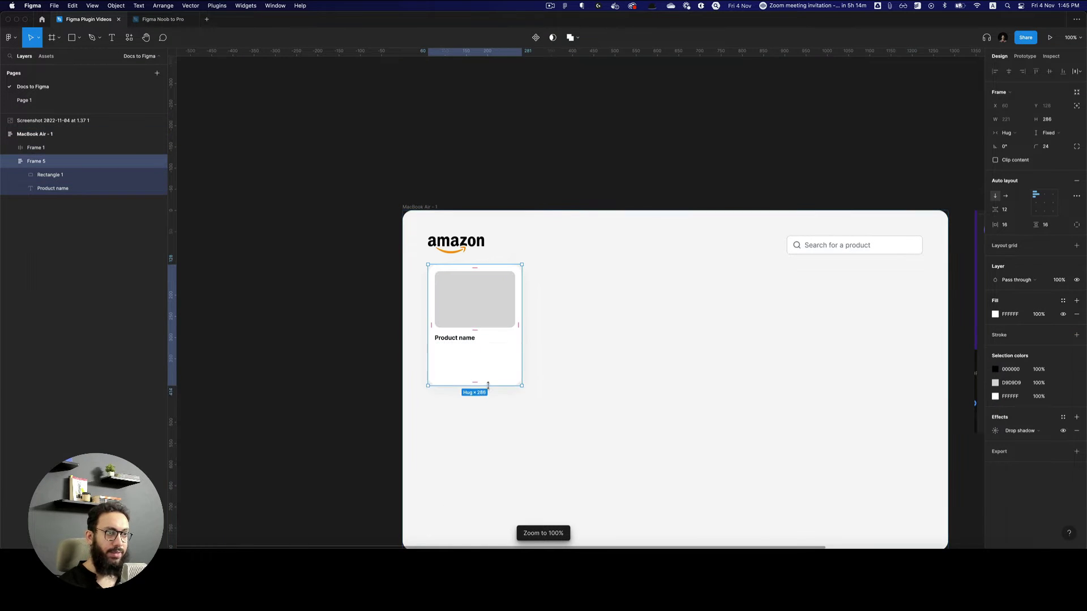
key(z)
click(484, 366)
key(t)
click(485, 375)
text(Do)
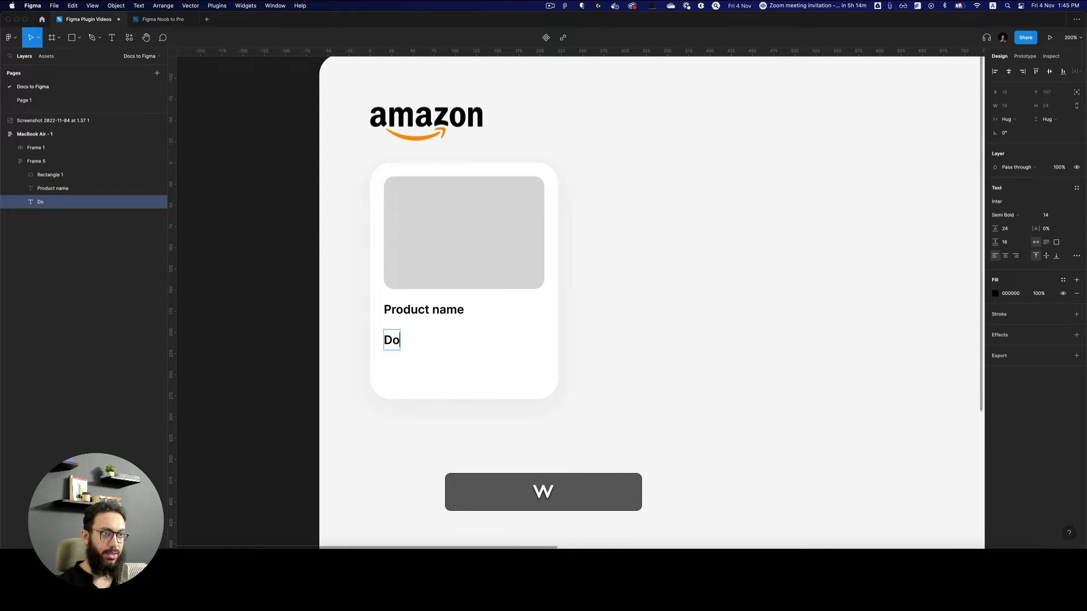
text(wnload)
key(Escape)
- Wrap the "Download" text in an auto layout frame that fills the card's width
key(shift+a)
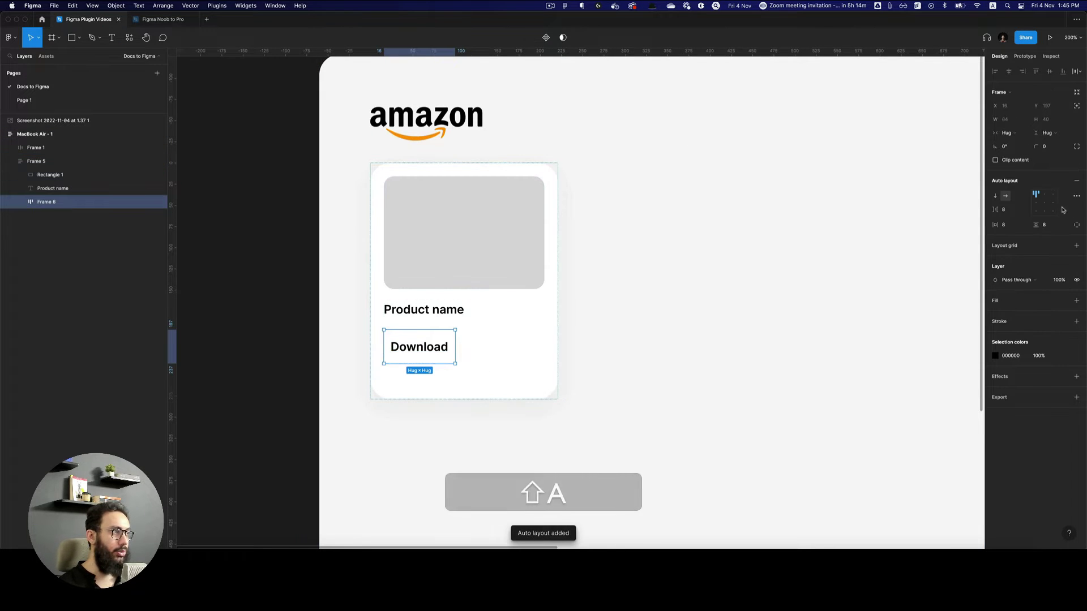
click(1006, 132)
click(1014, 143)
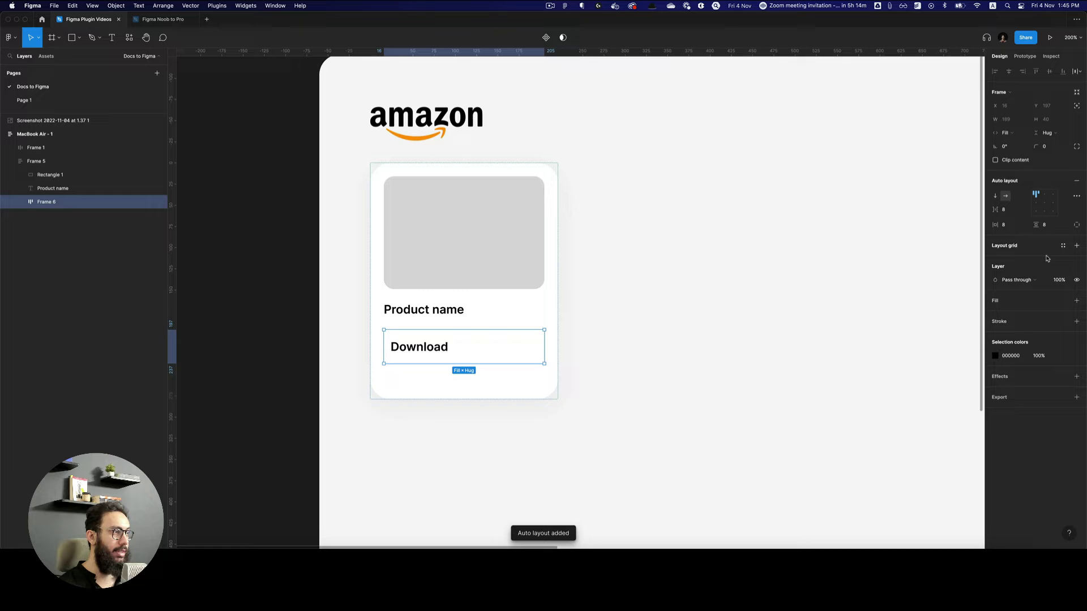
- Give the Download button a fill in the orange FF9900 sampled from the Amazon logo
click(1076, 301)
click(995, 314)
click(894, 442)
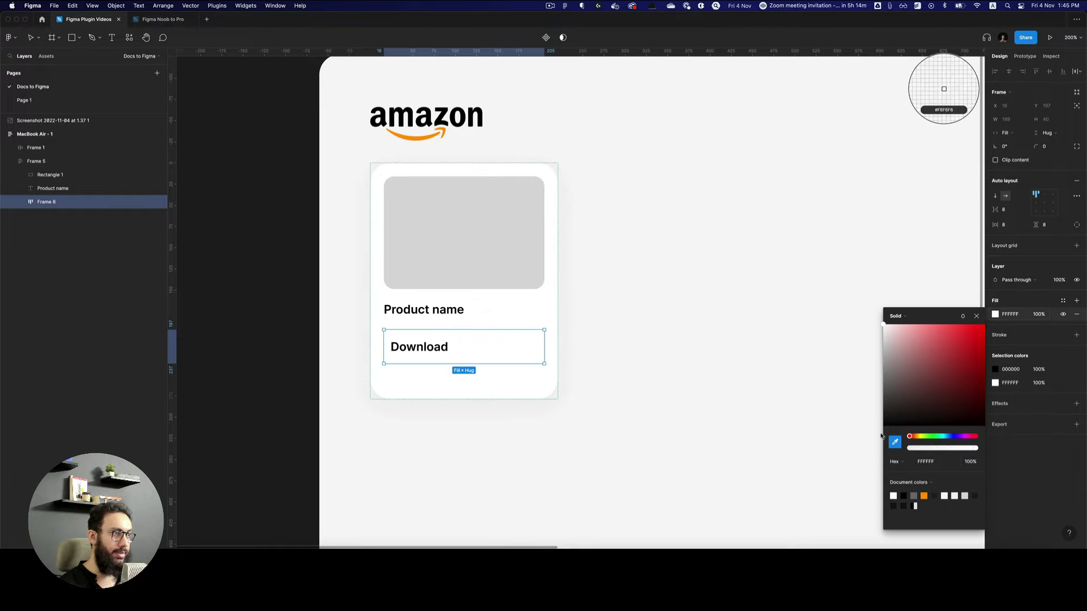
click(417, 137)
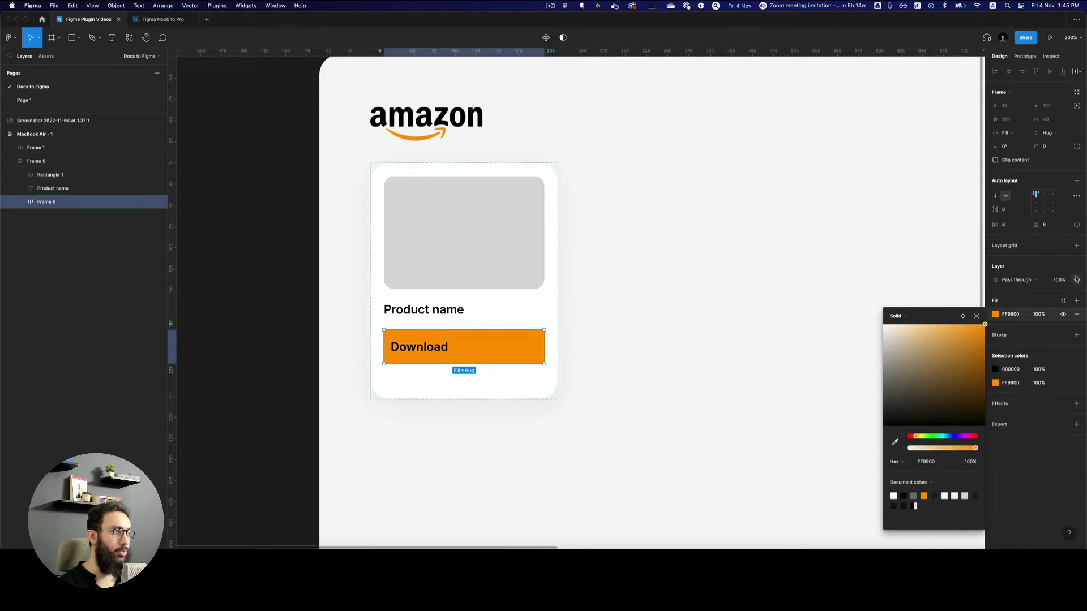
- Centre the content of the Download button and set the button's corner radius to 8
click(1044, 203)
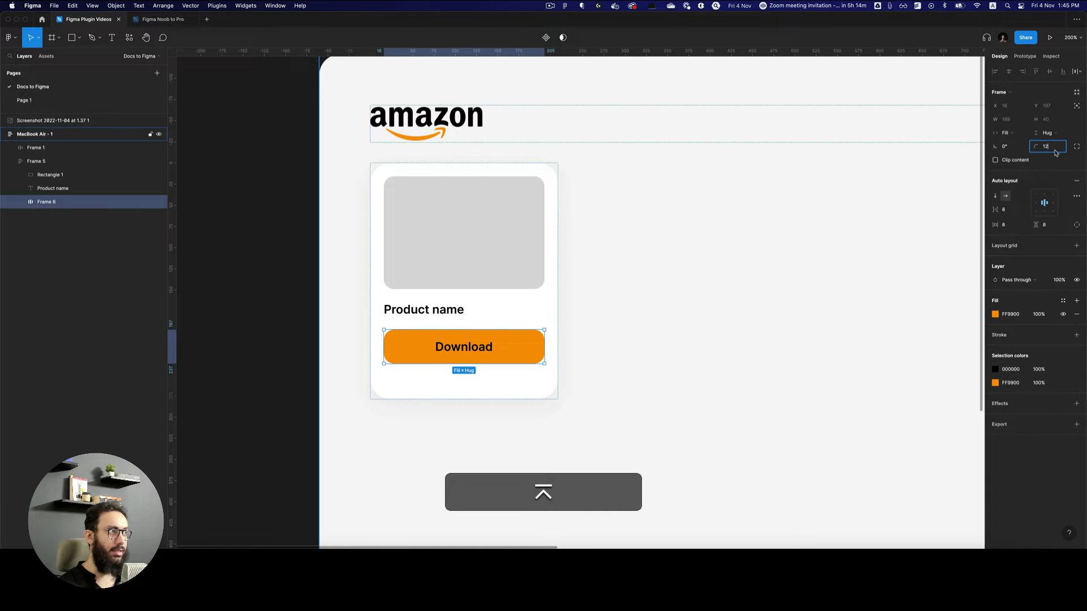
text(8)
key(Return)
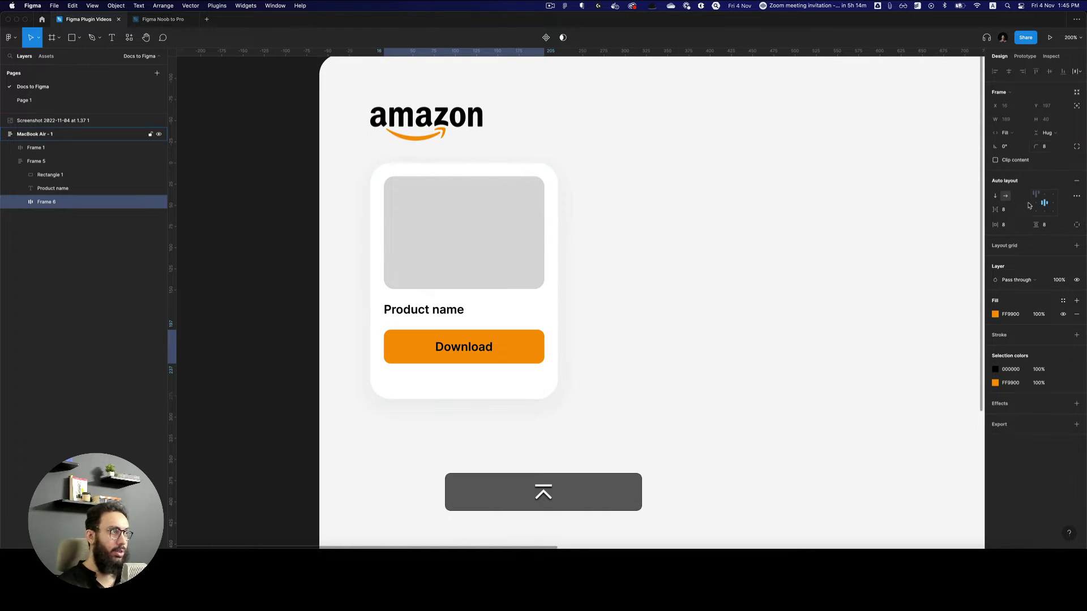
- Set the button's "Download" text to white FFFFFF with font size 12
click(1010, 369)
text(fff)
key(Tab)
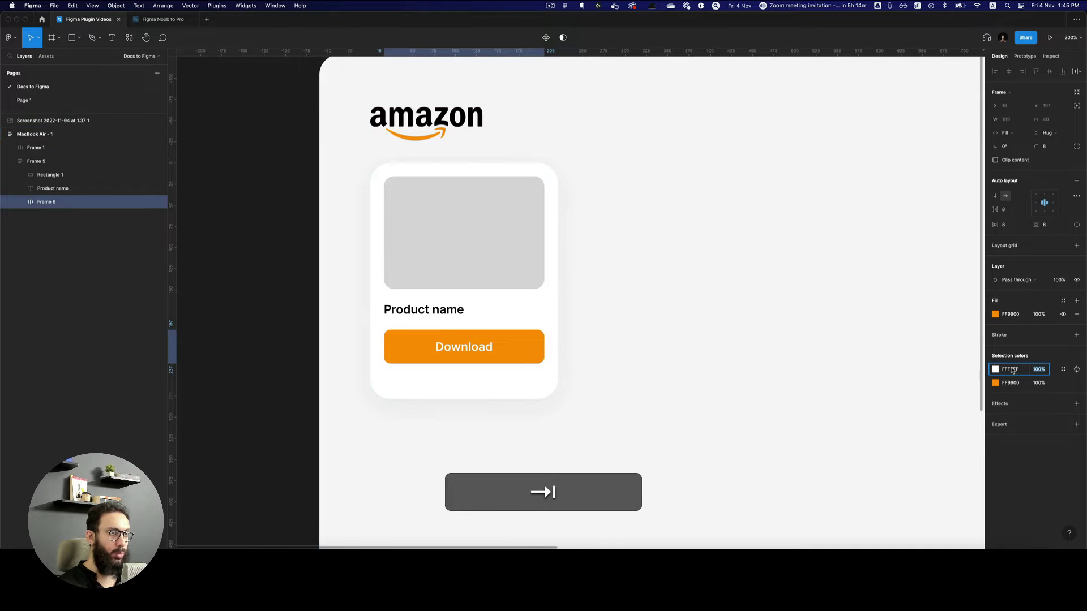
super+click(466, 353)
click(1054, 215)
text(12)
key(Return)
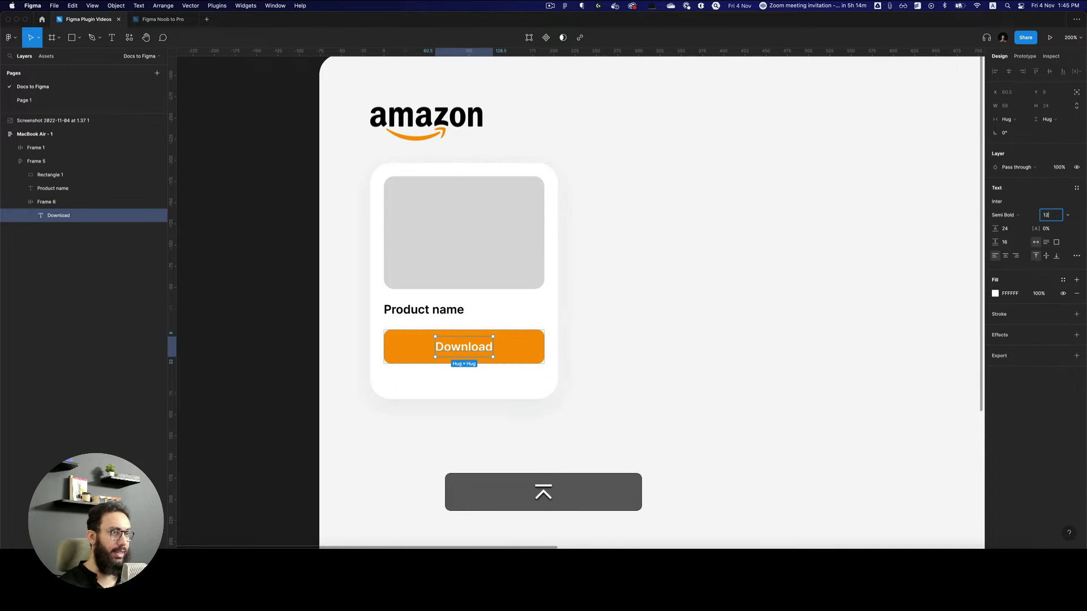
- Add the text "star" between the product name and the Download button and wrap it in an auto layout frame
click(660, 364)
key(super+0)
key(super+z)
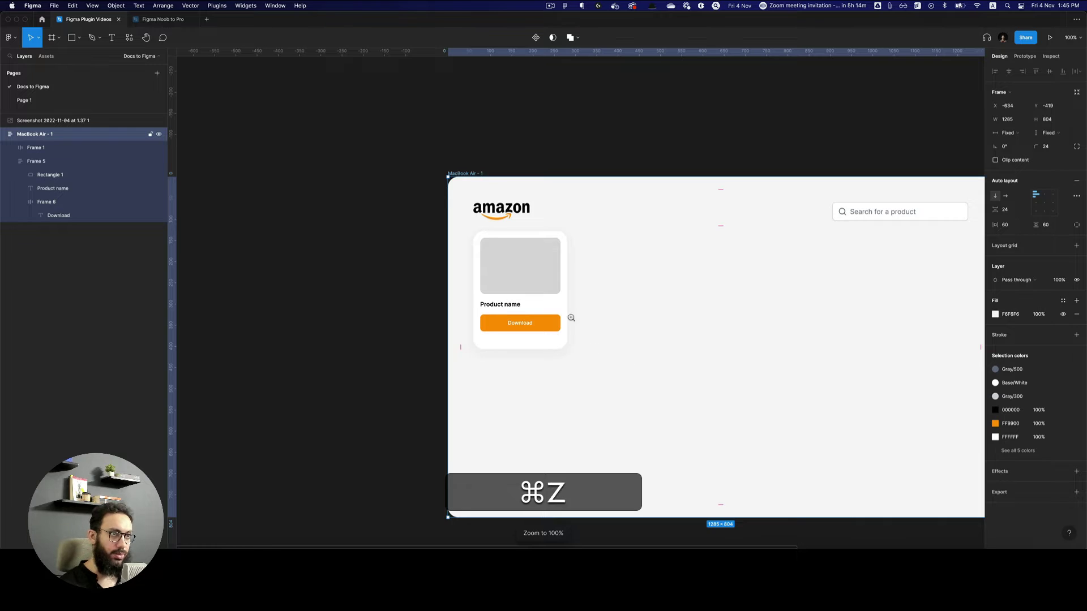
click(572, 318)
click(503, 307)
key(Escape)
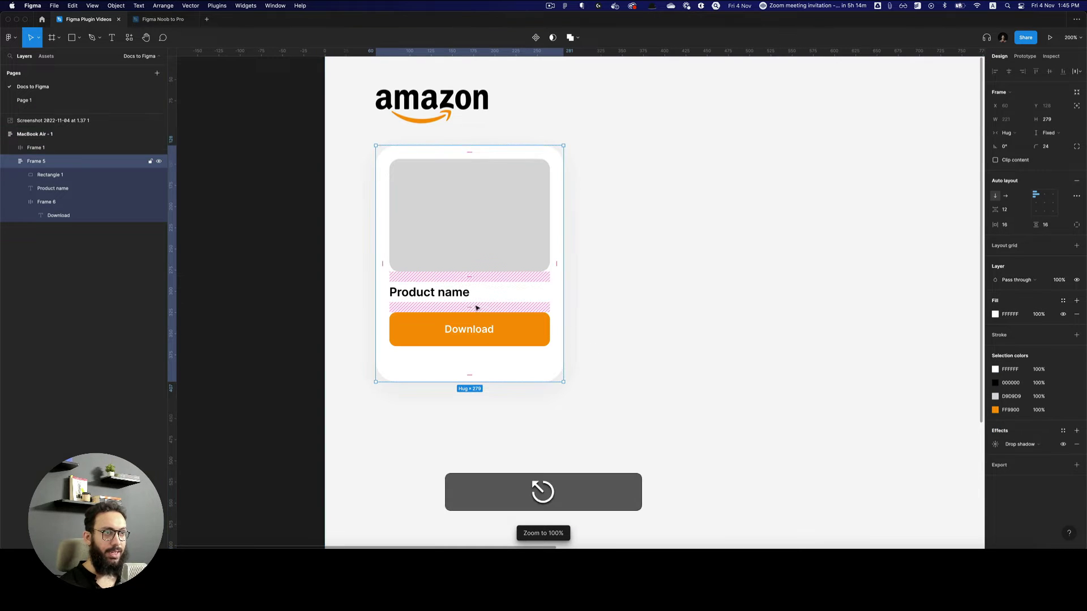
key(t)
click(426, 308)
text(star)
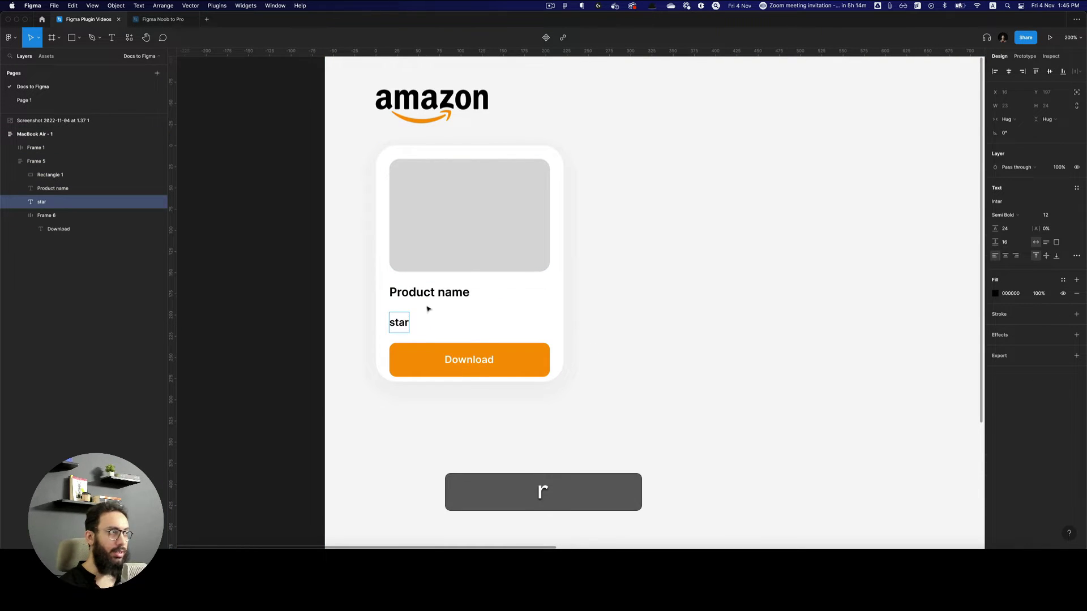
key(Escape)
key(shift+a)
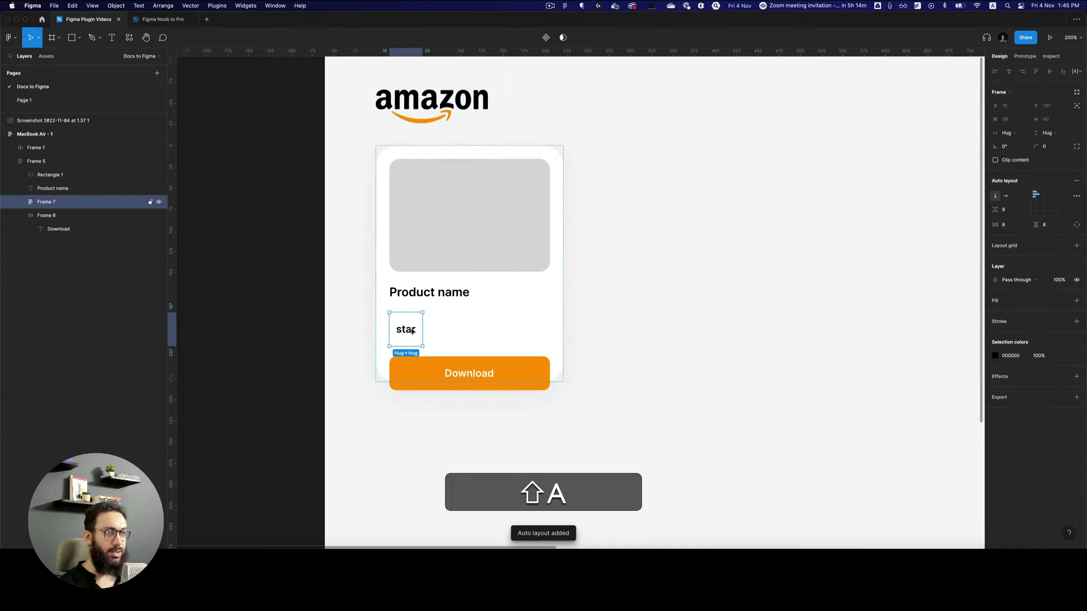
- Turn the "star" text into an icon by setting its font to Font Awesome 6 Duotone
super+click(413, 331)
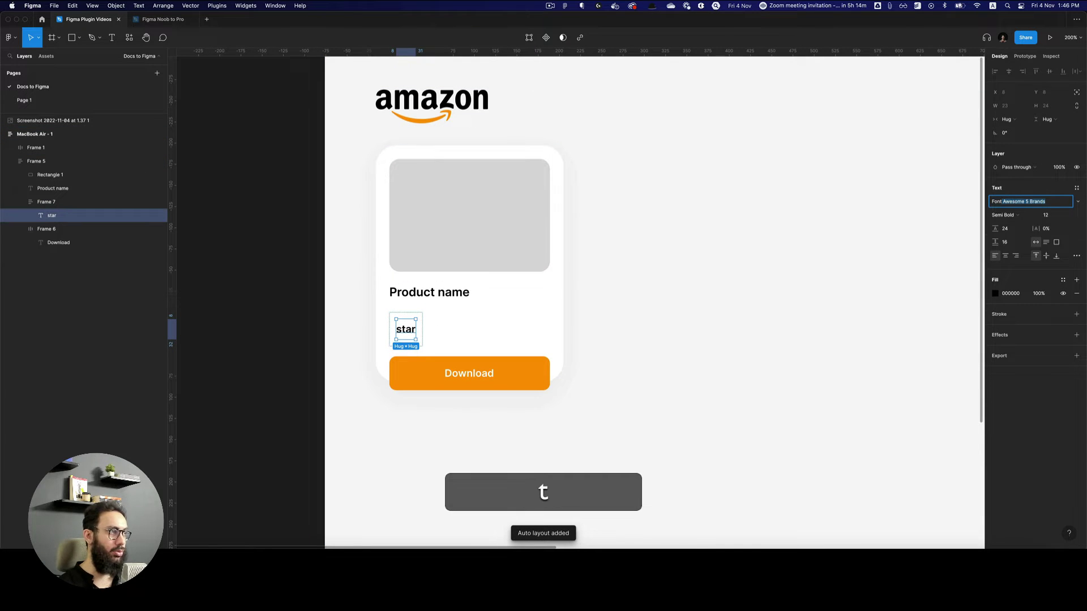
key(Down)
key(Down)
key(Return)
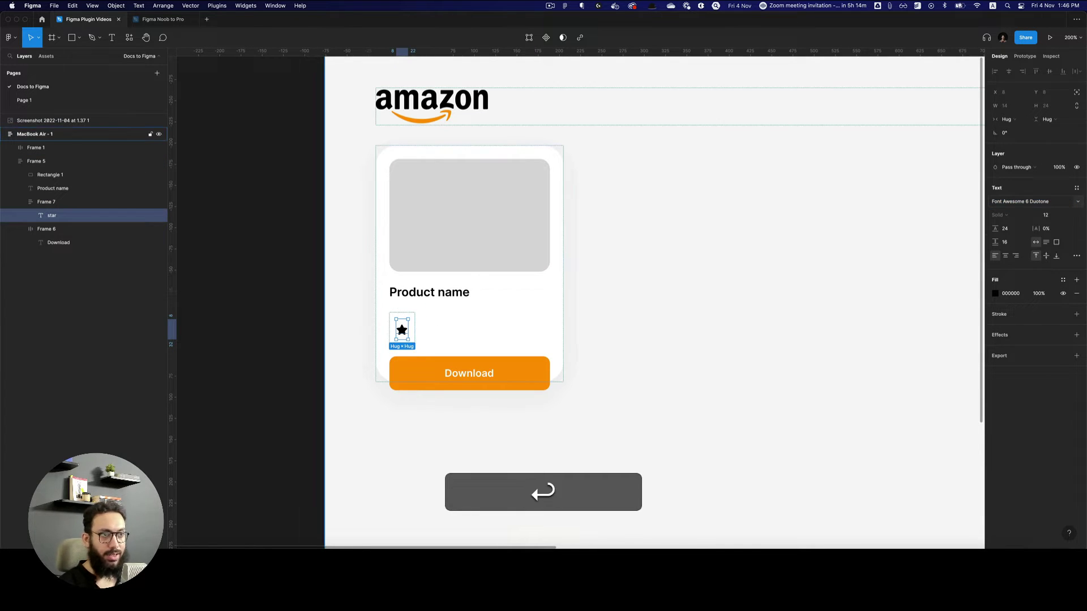
- Duplicate the star once inside its frame and set the frame's auto layout direction to horizontal
key(super+d)
key(super+d)
key(super+z)
key(shift+Return)
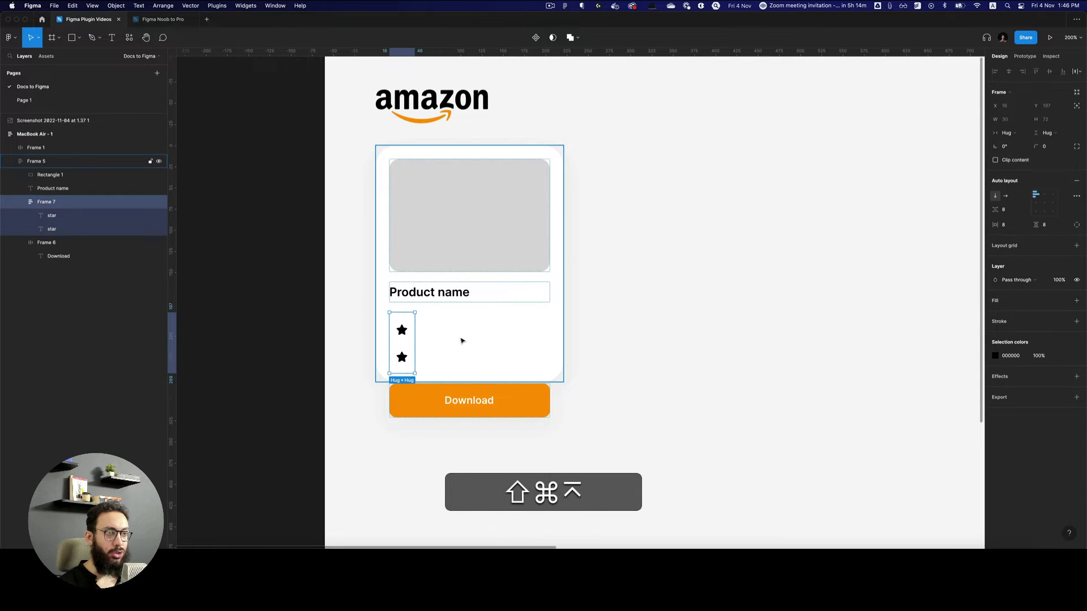
click(1004, 196)
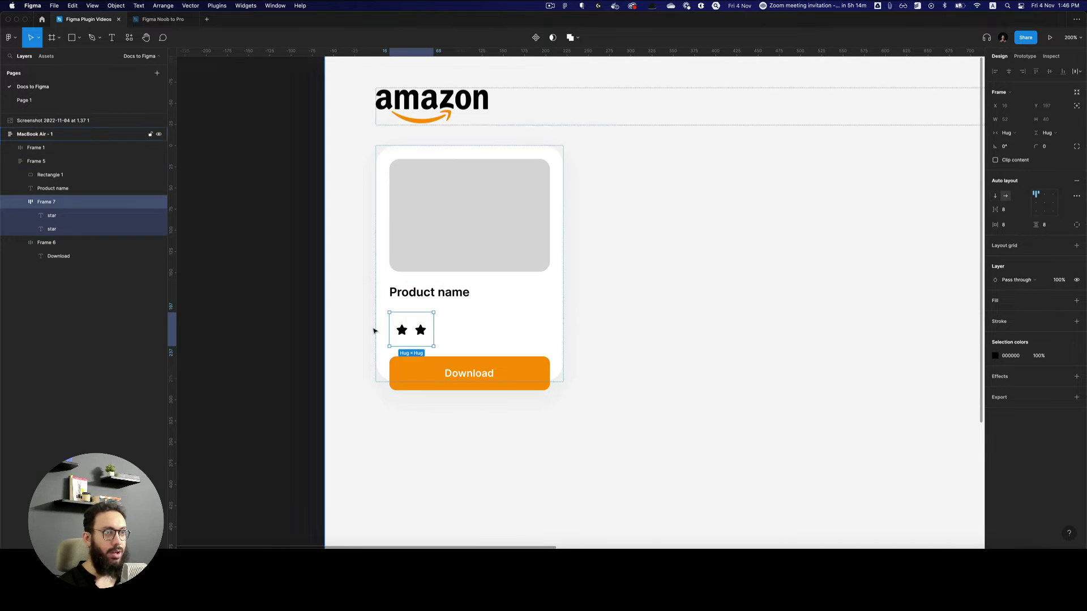
key(super+d)
key(super+d)
key(super+z)
key(super+z)
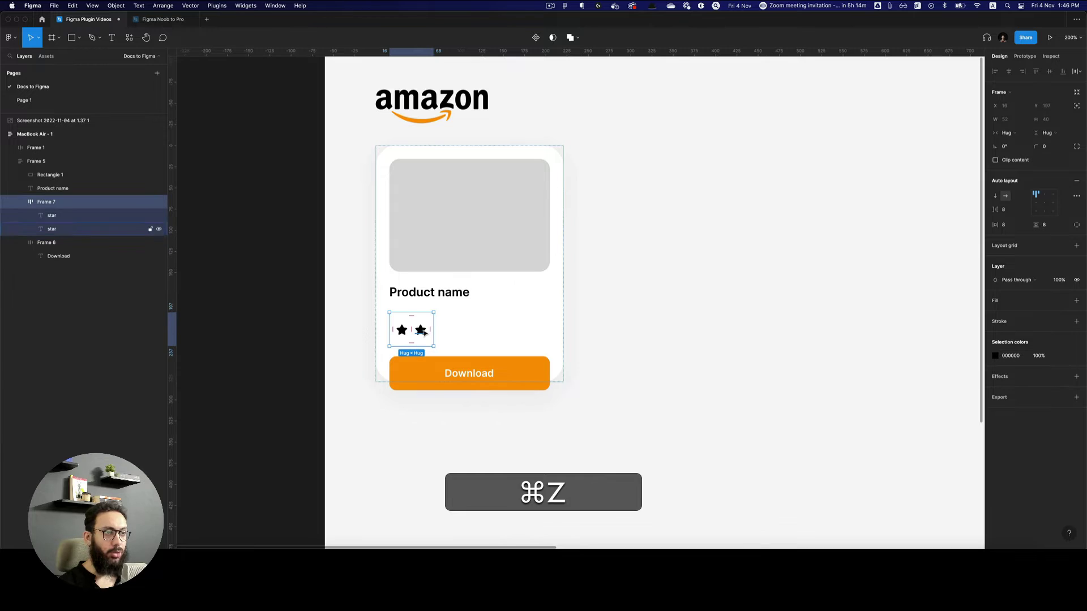
- Duplicate the second star three times to make a row of five rating stars
key(super+d)
key(super+d)
key(super+d)
- Recolour all five stars by sampling the Download button's orange and shifting it to yellow FFBC00
key(shift+0)
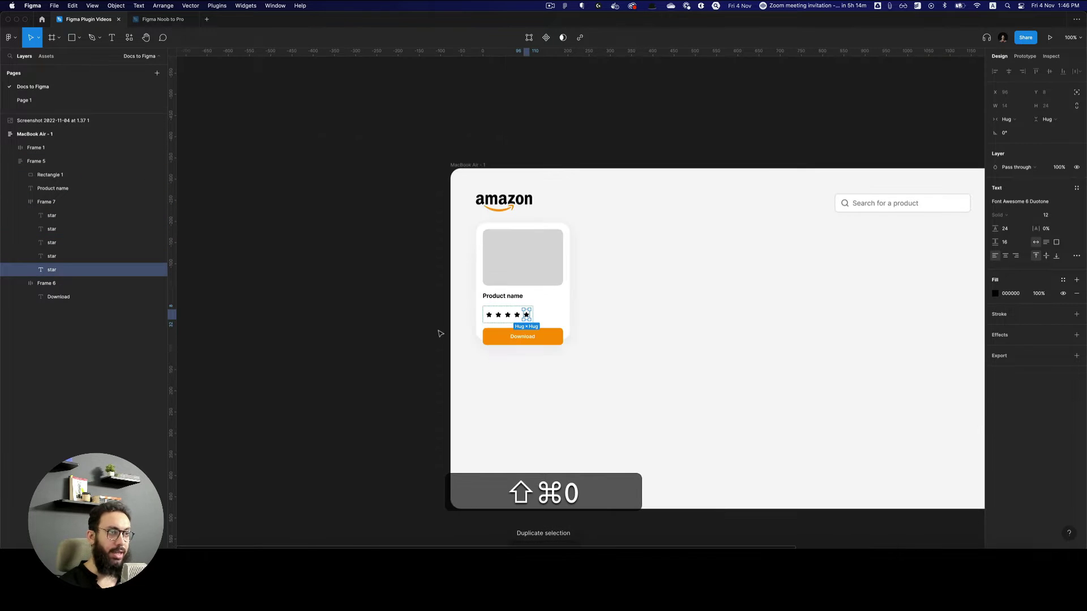
key(shift+2)
key(shift+Return)
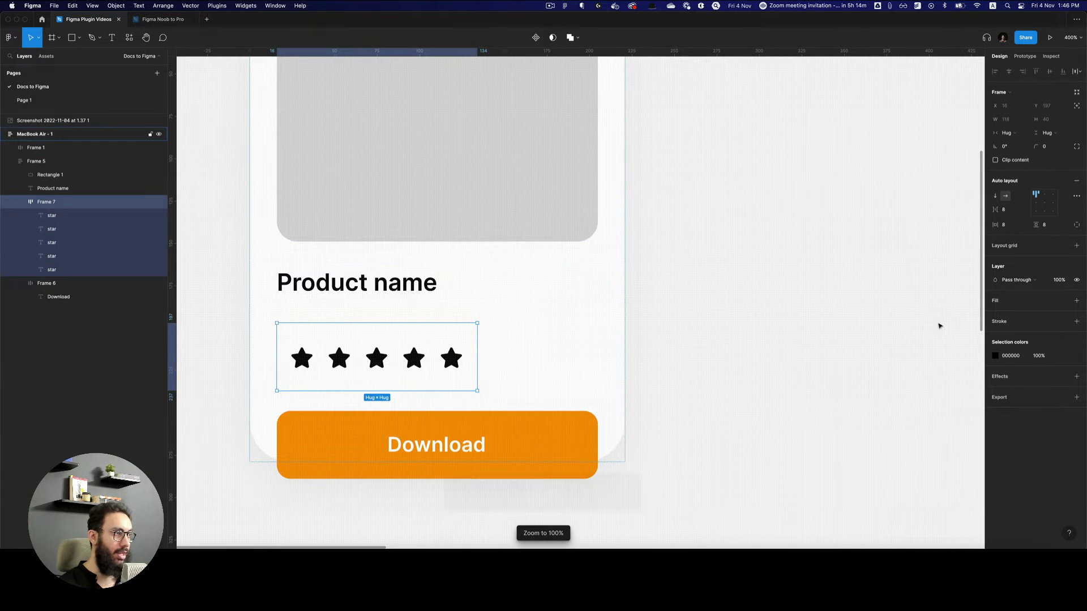
click(996, 356)
click(895, 456)
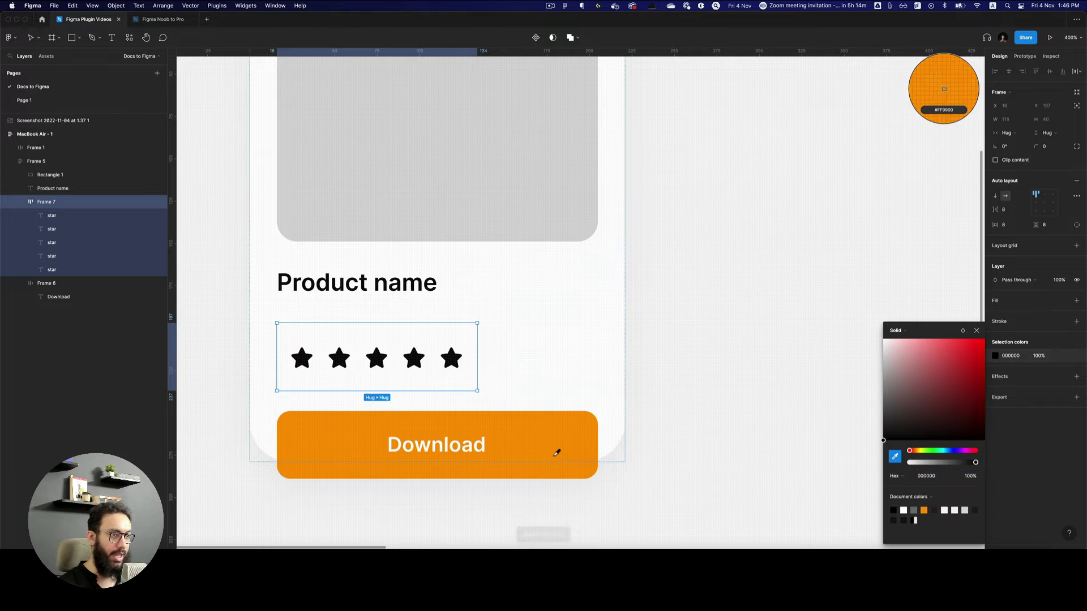
click(544, 442)
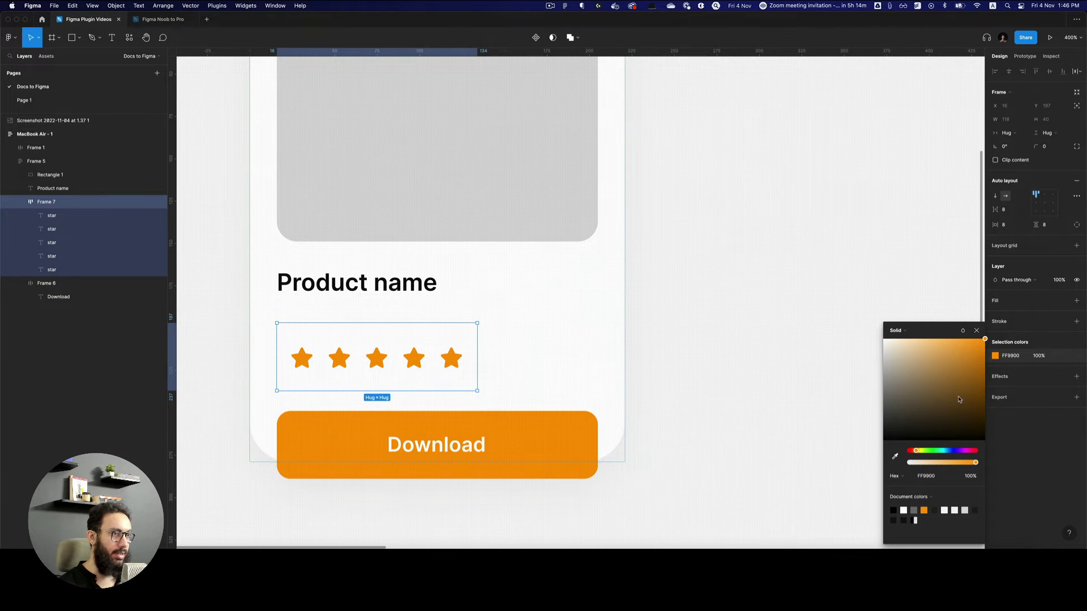
scroll(959, 400, down, 2)
key(Escape)
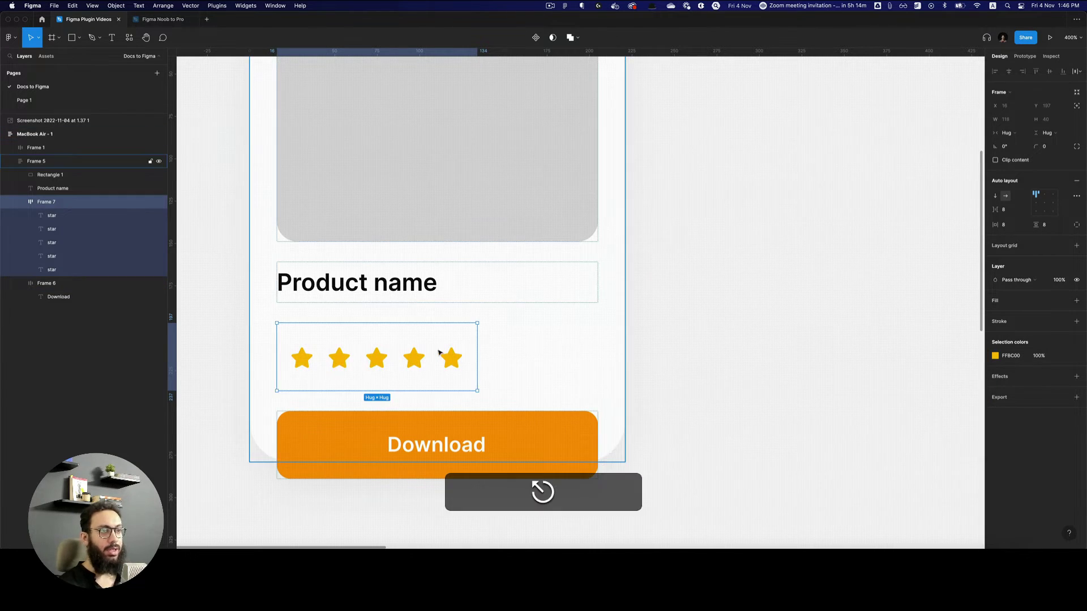
key(t)
key(t)
key(v)
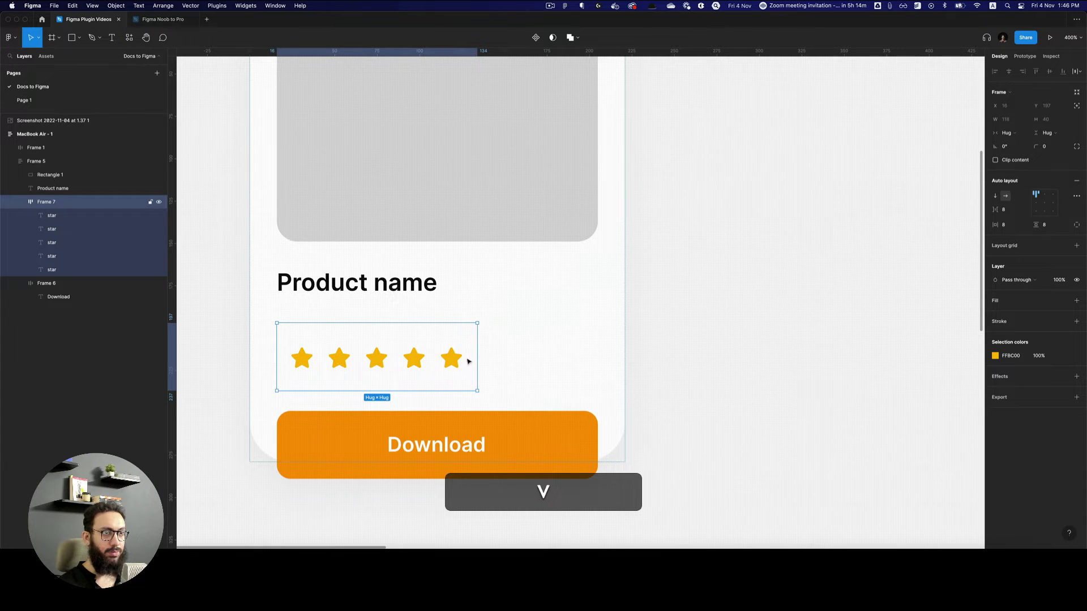
- Set the spacing between the rating stars to 4
click(1023, 214)
text(4)
key(Return)
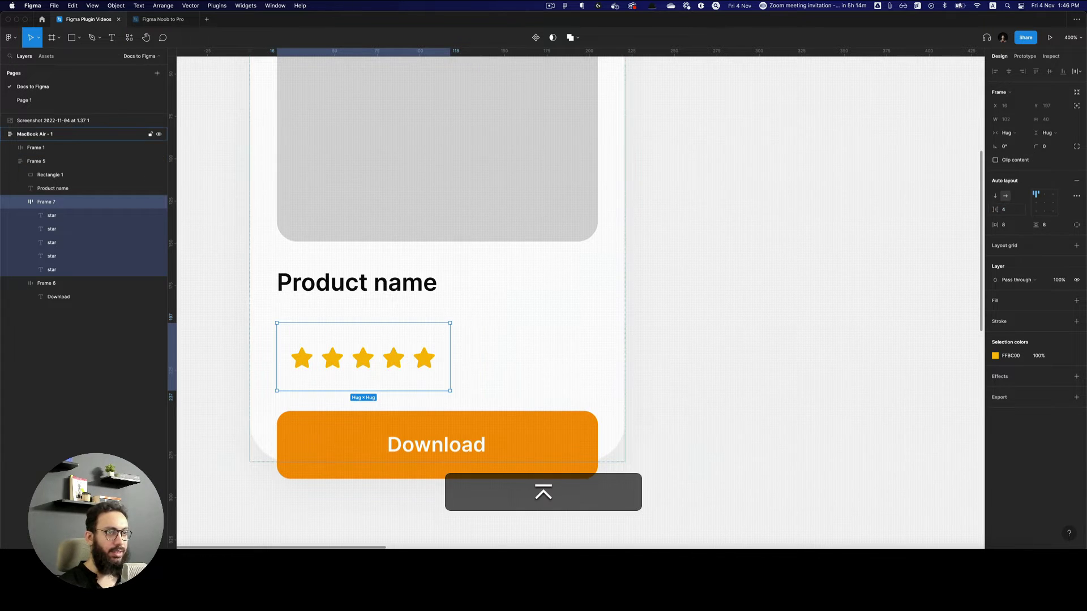
- Set the rating frame's horizontal and vertical padding to 0
super+click(1008, 224)
text(0)
key(Return)
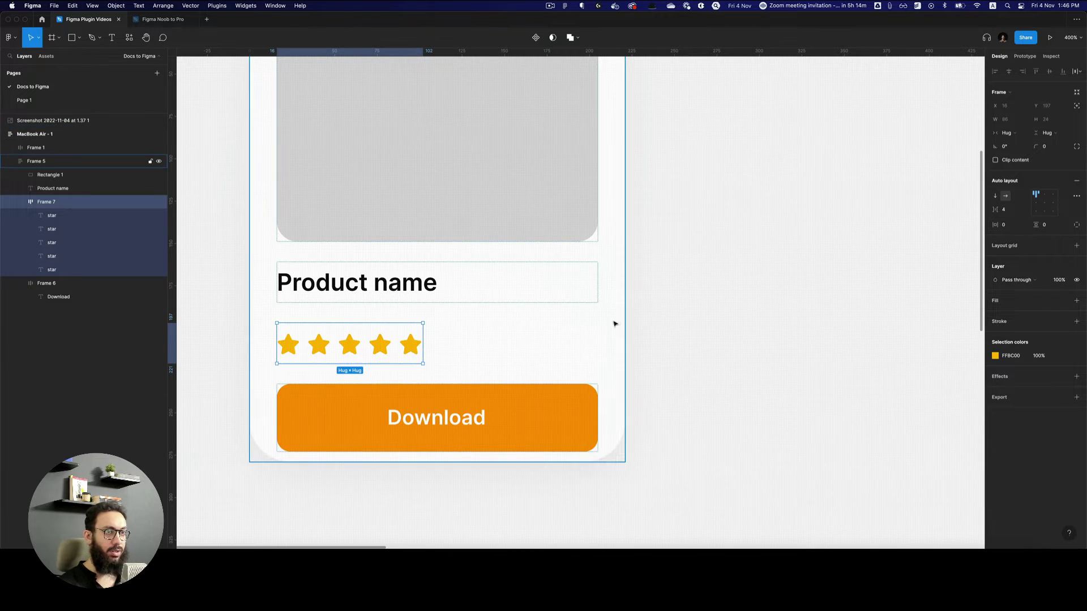
- Set the product card frame's vertical resizing to hug its contents
click(515, 317)
key(alt+super+z)
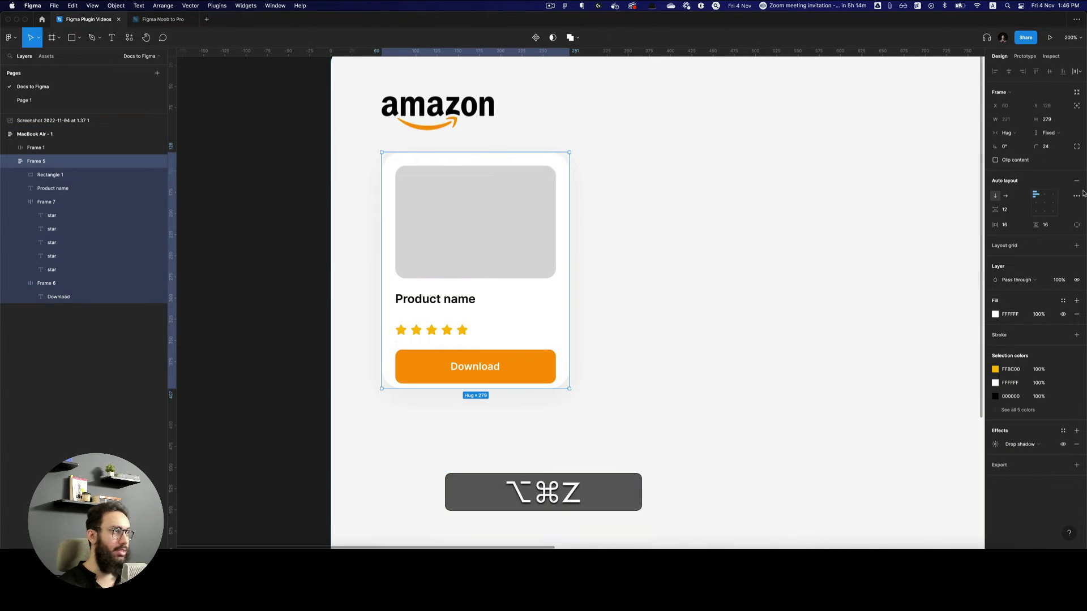
click(1049, 133)
click(1051, 147)
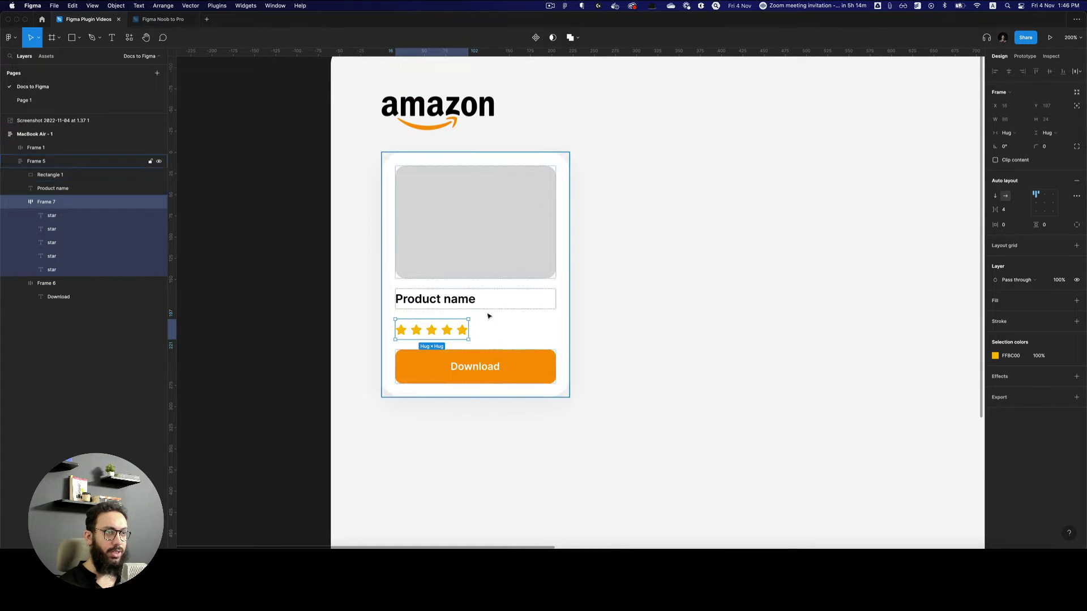
- Try wrapping the product name, star row and Download button in one vertical auto layout frame with spacing 8
click(427, 308)
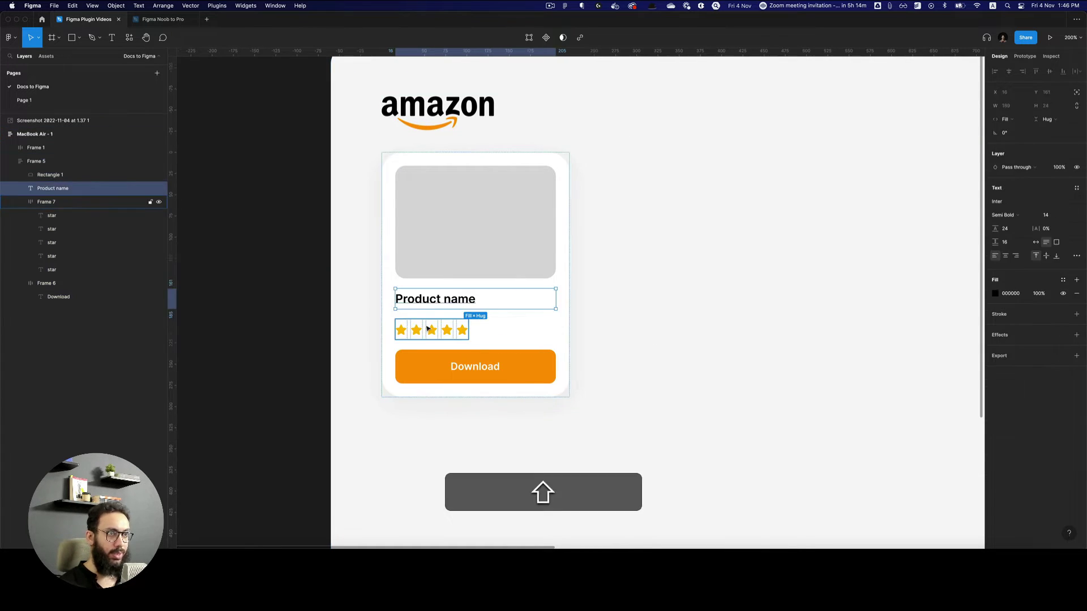
shift+click(424, 330)
shift+click(439, 367)
key(shift+a)
click(1007, 210)
text(9)
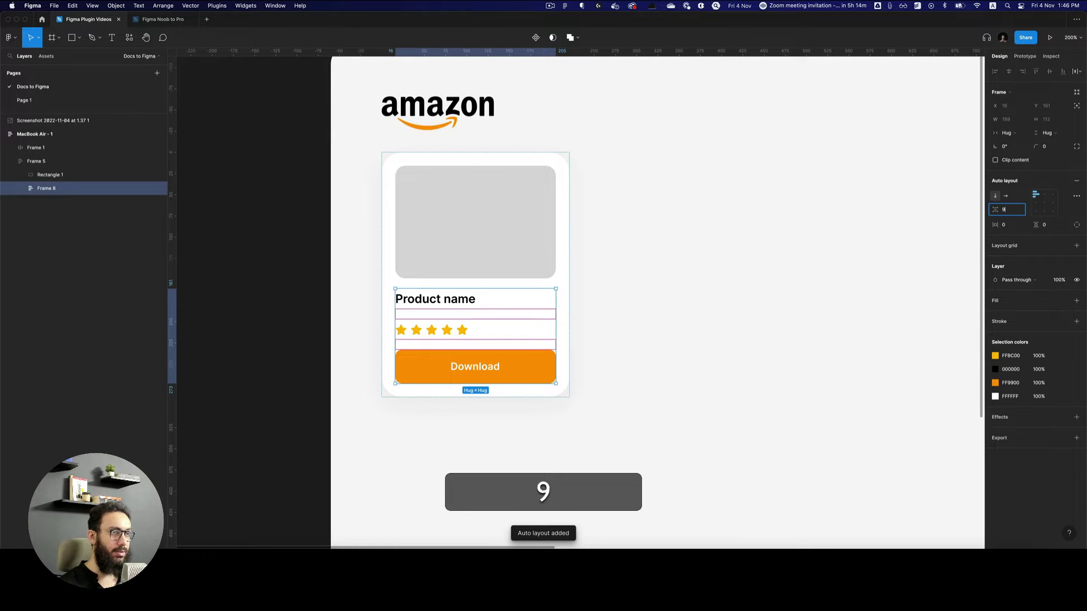
key(super+a)
text(8)
key(Return)
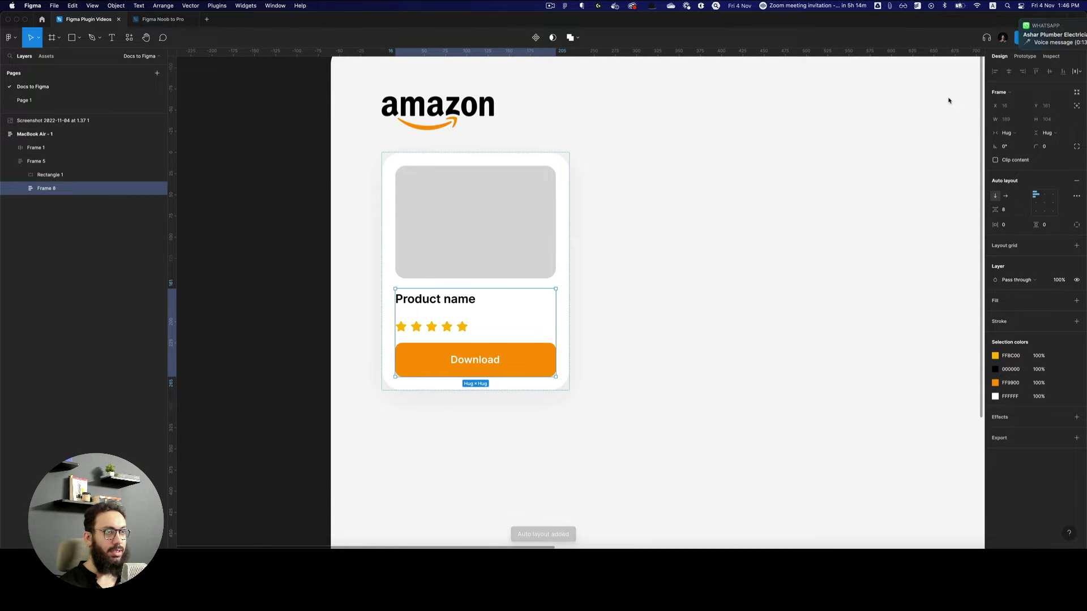
- Ungroup the frame wrapping the product name, star row and Download button
click(772, 198)
double_click(478, 318)
key(shift+super+g)
- Wrap only the product name and star row in a vertical auto layout frame with spacing 8
click(459, 328)
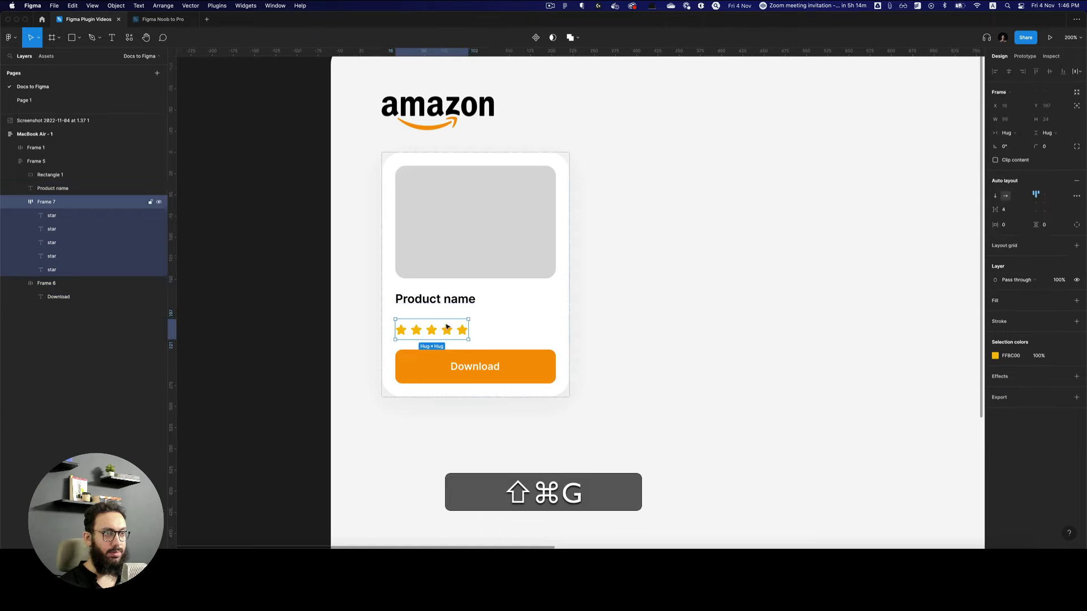
shift+click(436, 299)
key(shift+a)
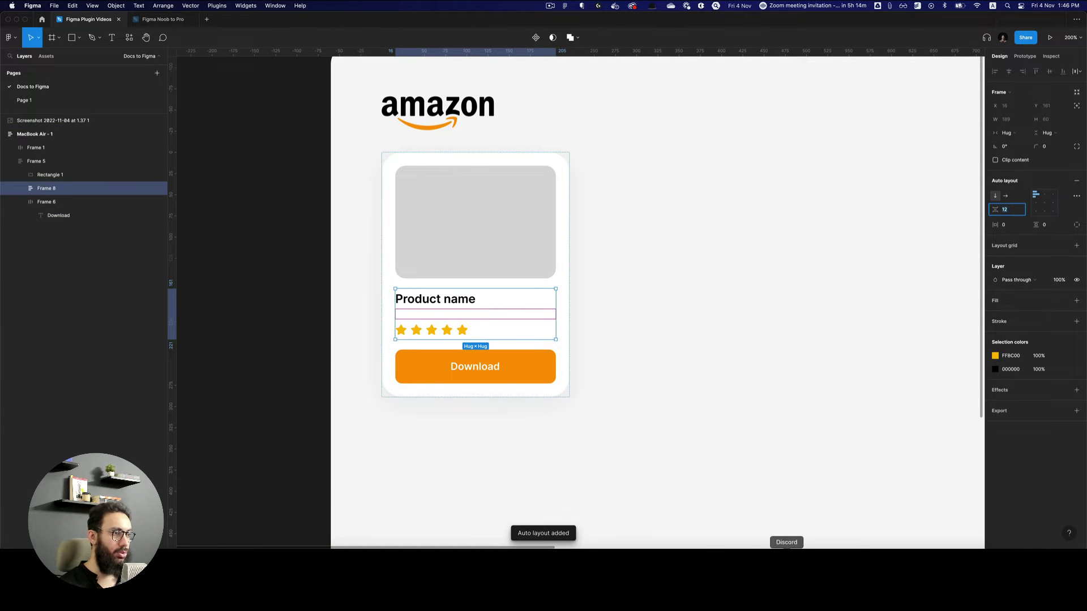
right_click(736, 567)
click(760, 541)
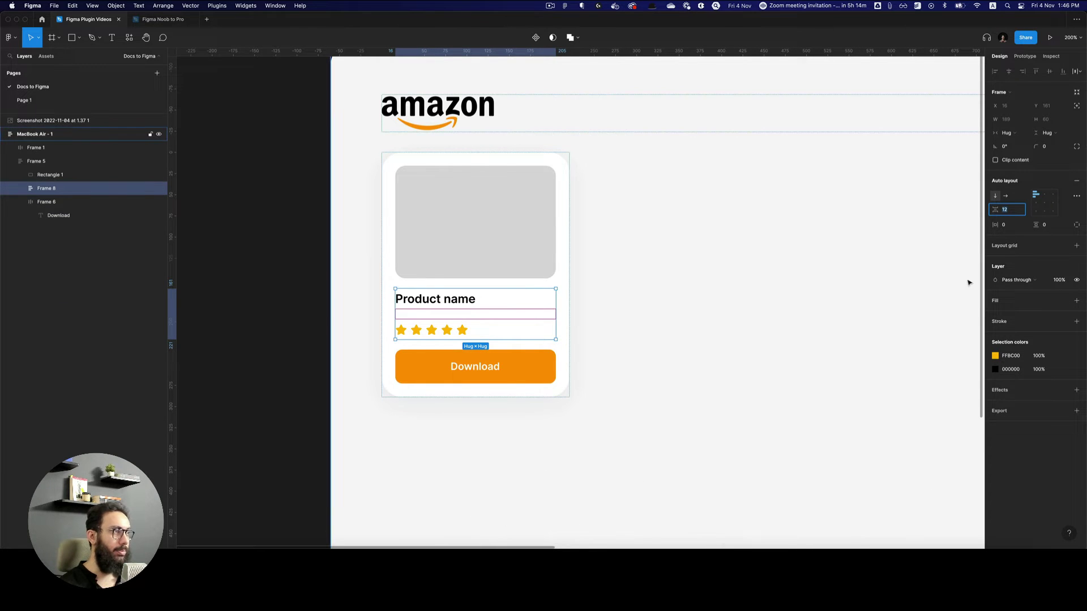
text(8)
key(Return)
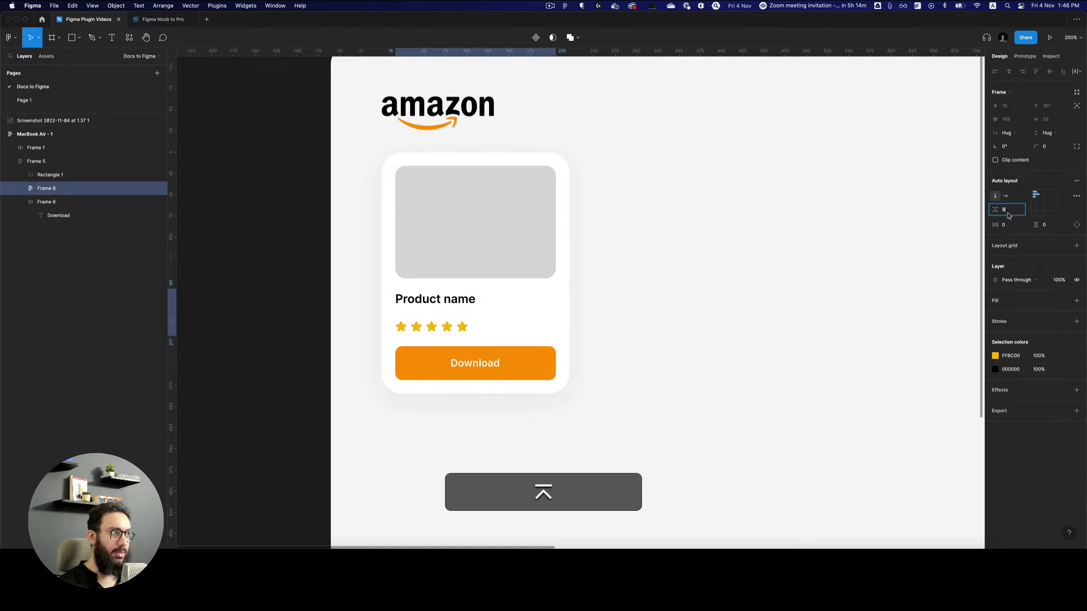
- Check in the browser how the Amazon Best Sellers page presents product names and ratings, and return to Figma
click(697, 318)
drag(694, 345, 688, 409)
super+click(462, 364)
super+click(473, 303)
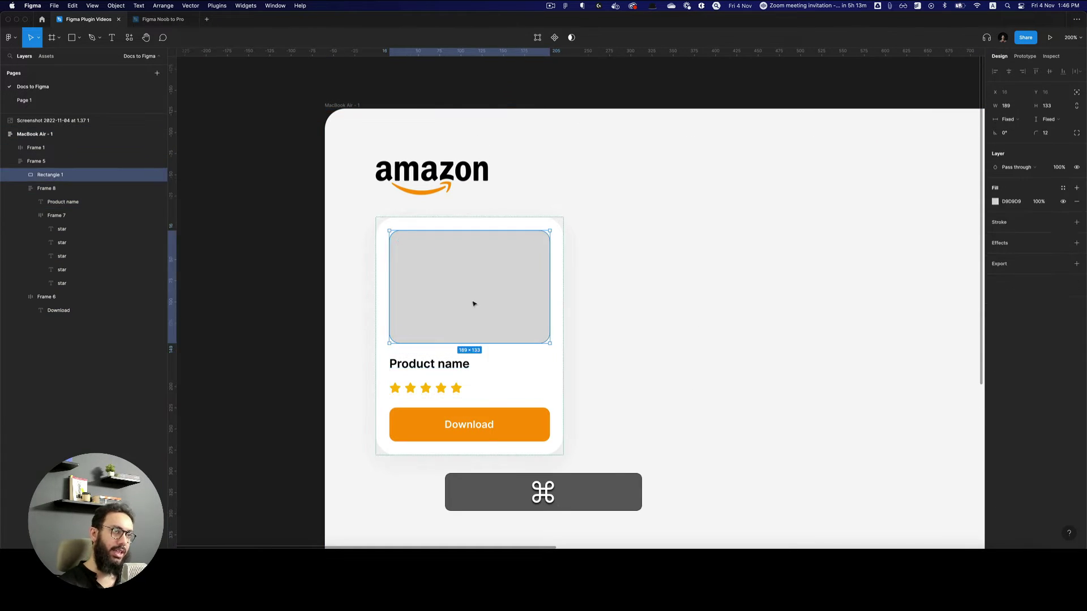
key(super+Tab)
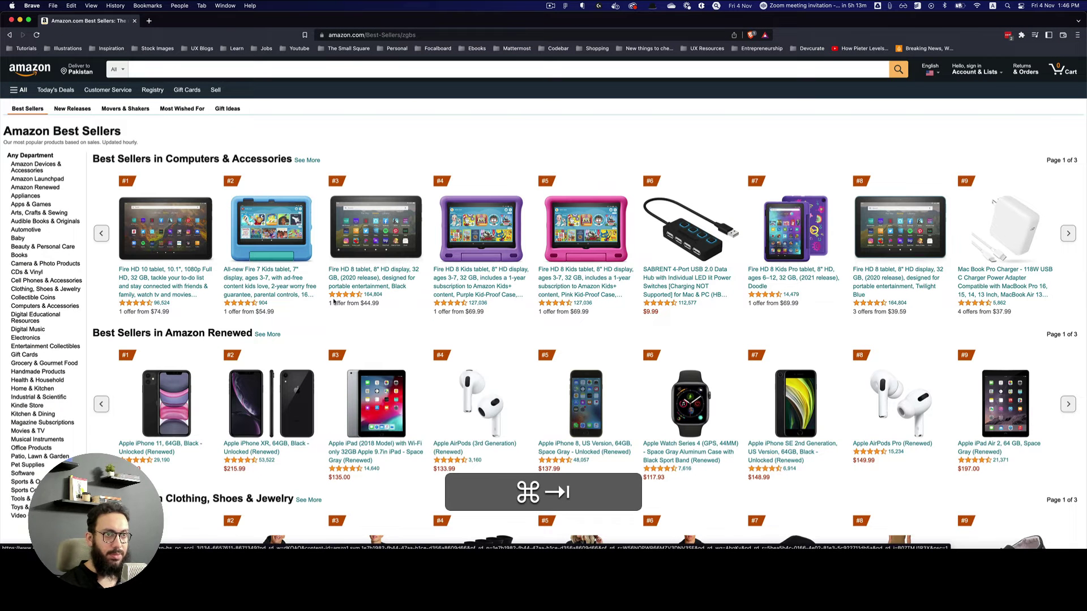
key(super+Tab)
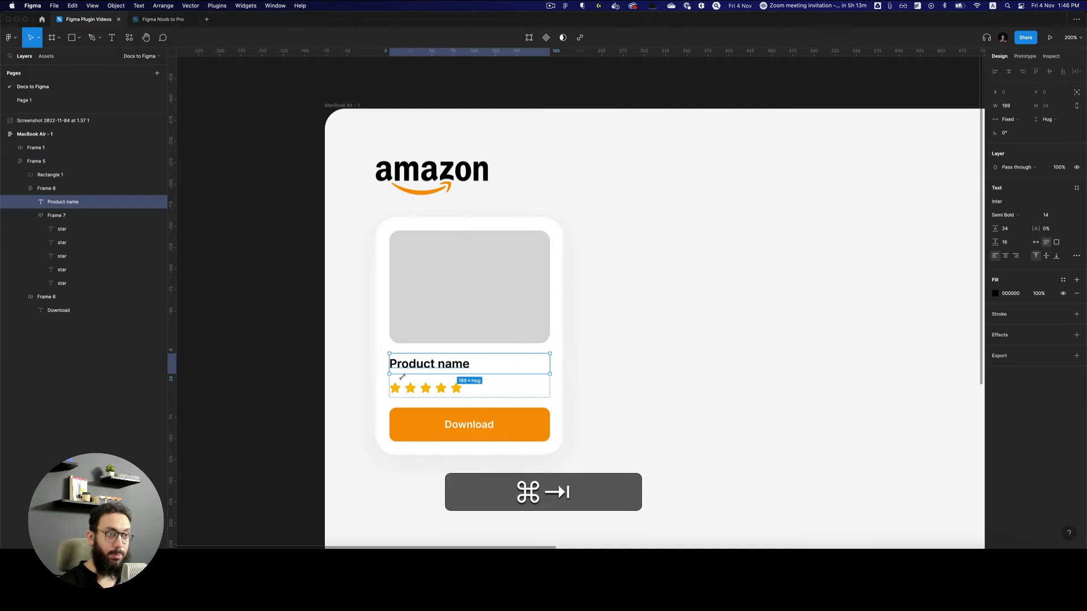
- Duplicate the last rating star and change the copy's text to the review count (904)
key(t)
click(459, 382)
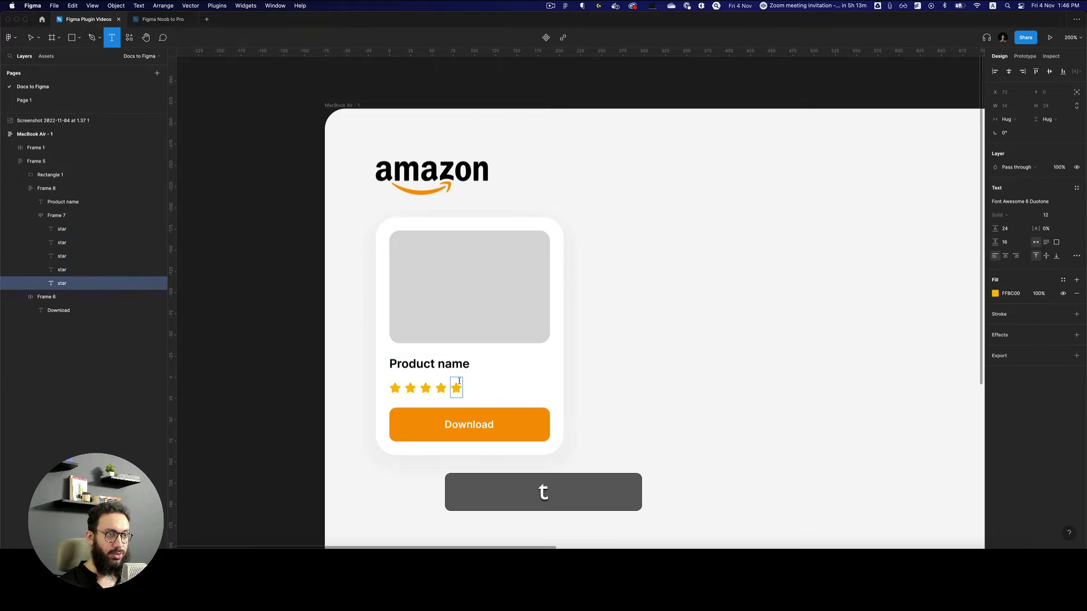
key(Escape)
key(t)
key(Escape)
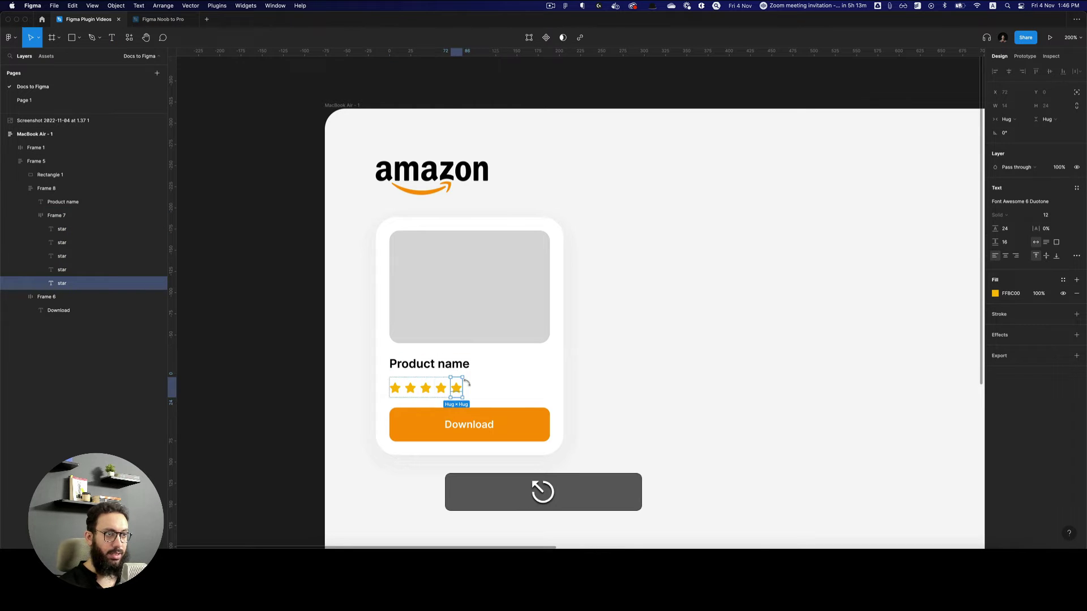
key(super+d)
key(Return)
text(904)
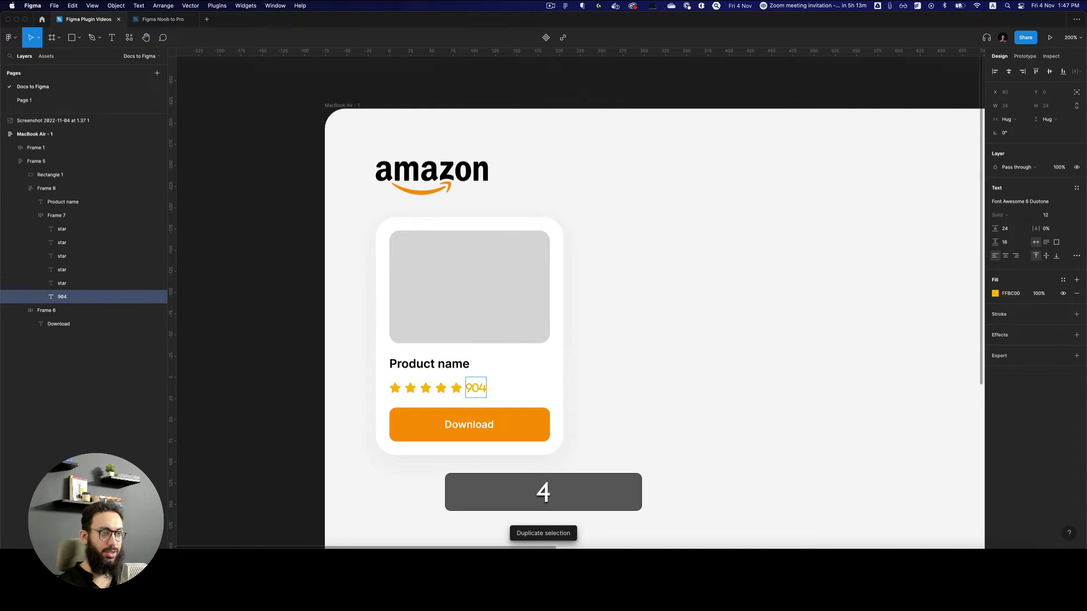
text(()
key(super+Right)
text())
key(Escape)
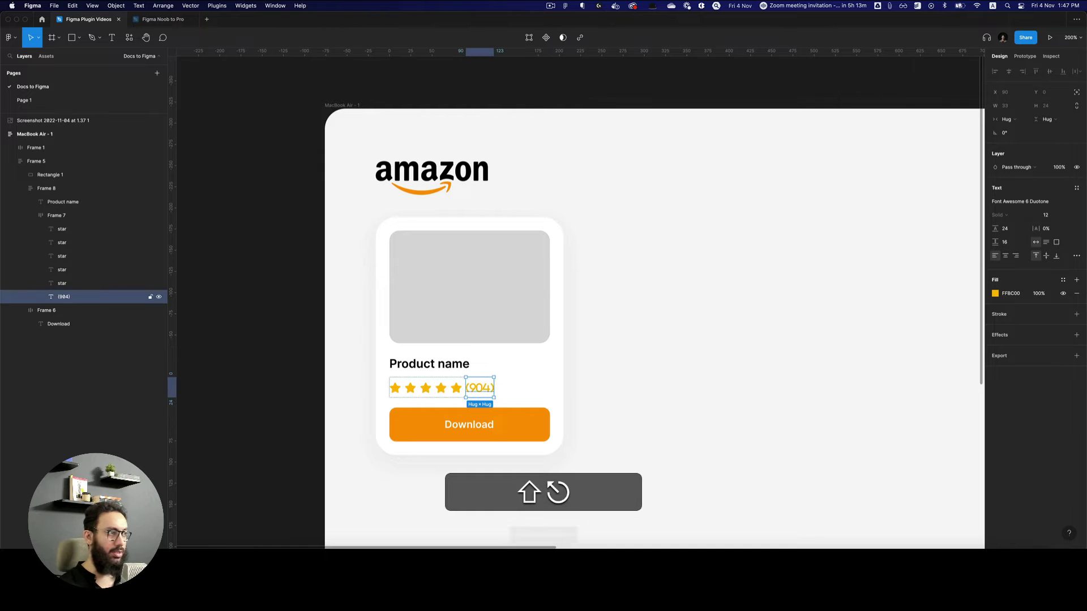
- Set the review count text's fill colour to 444444
click(1010, 293)
text(444444)
key(Return)
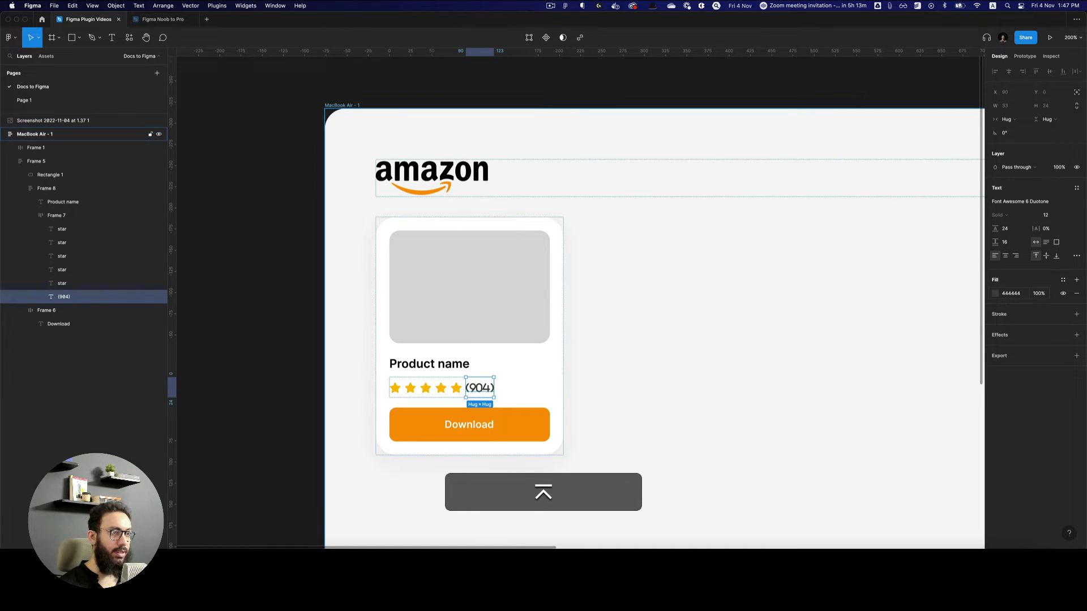
- Change the review count text's font to Inter with Medium weight
text(Inter)
key(Return)
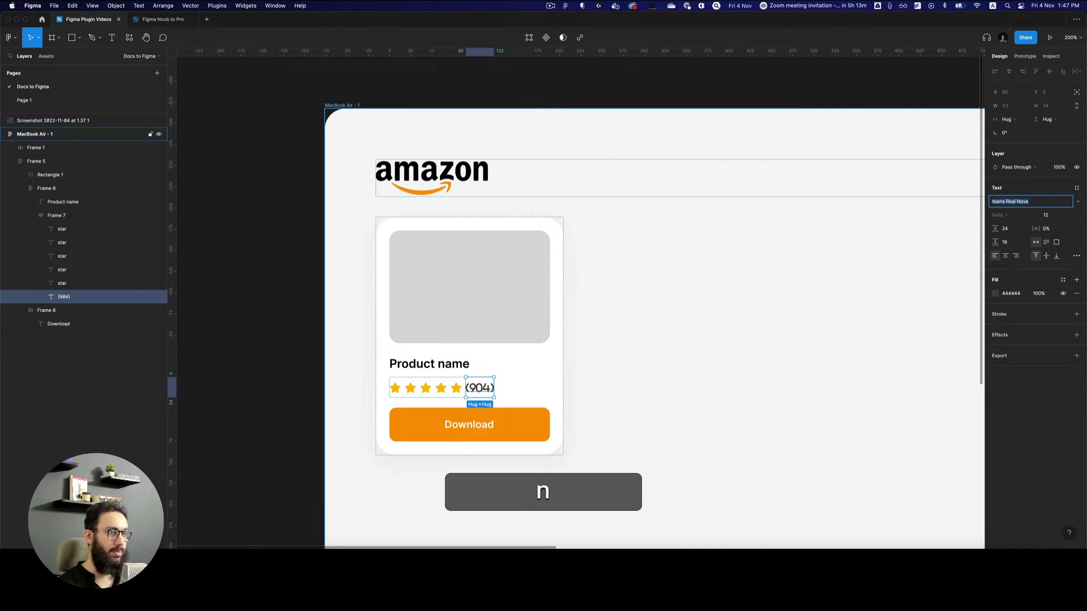
click(1001, 215)
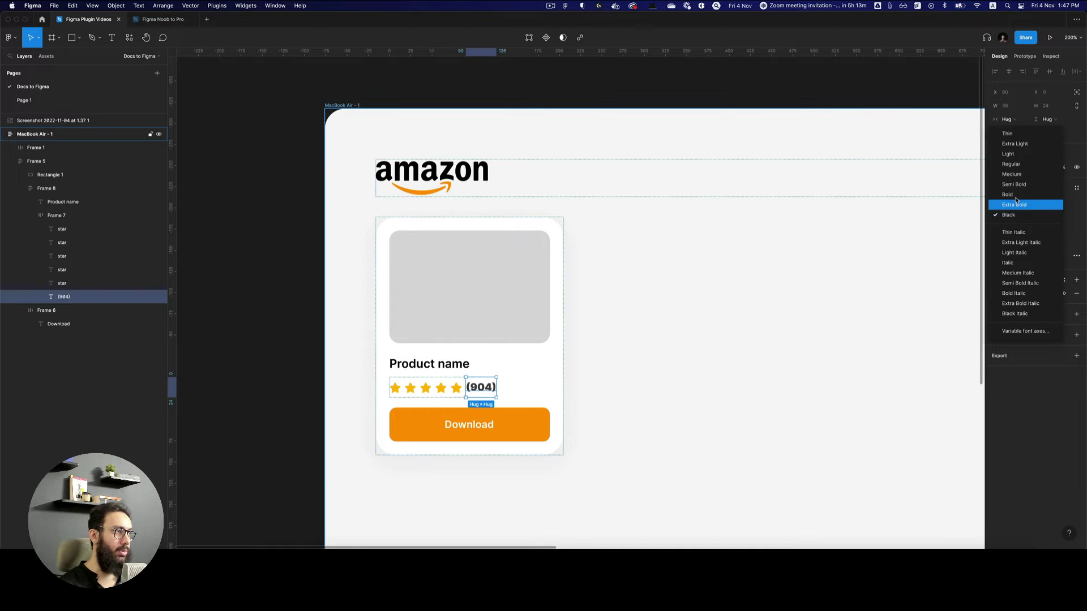
click(1016, 169)
click(1001, 215)
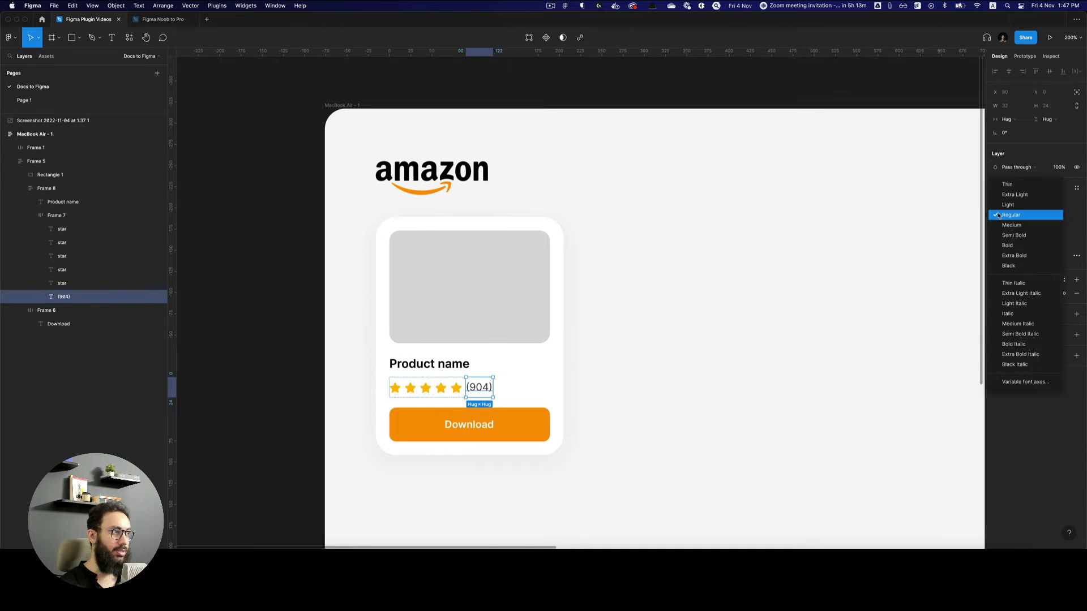
click(1016, 225)
- Align the rating row's contents to left centre and turn on its text baseline alignment
click(727, 328)
key(super+0)
key(z)
click(523, 343)
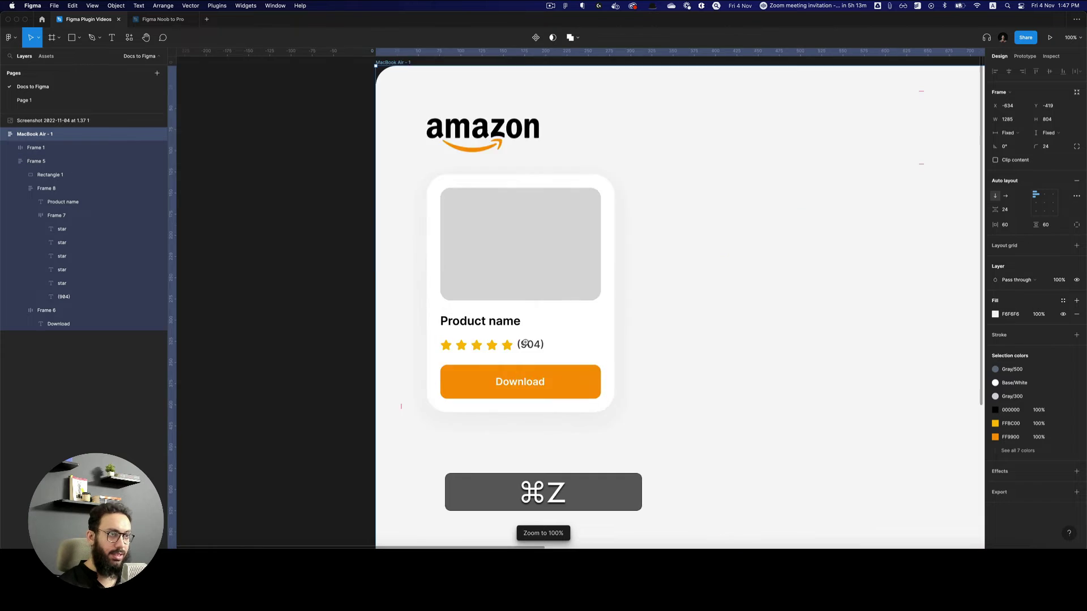
key(z)
click(523, 345)
double_click(523, 346)
double_click(522, 347)
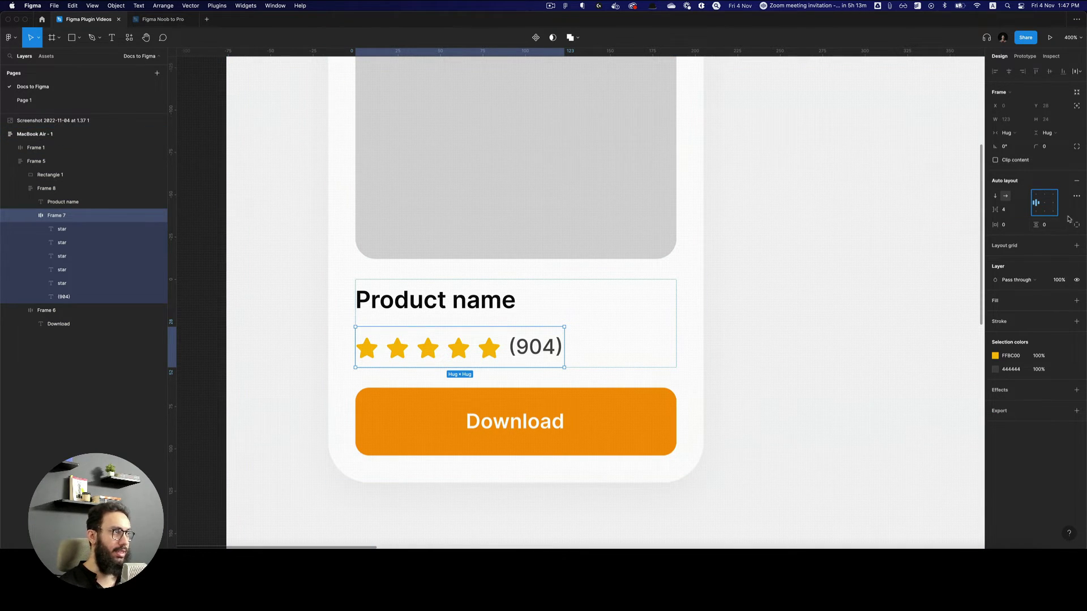
click(1076, 195)
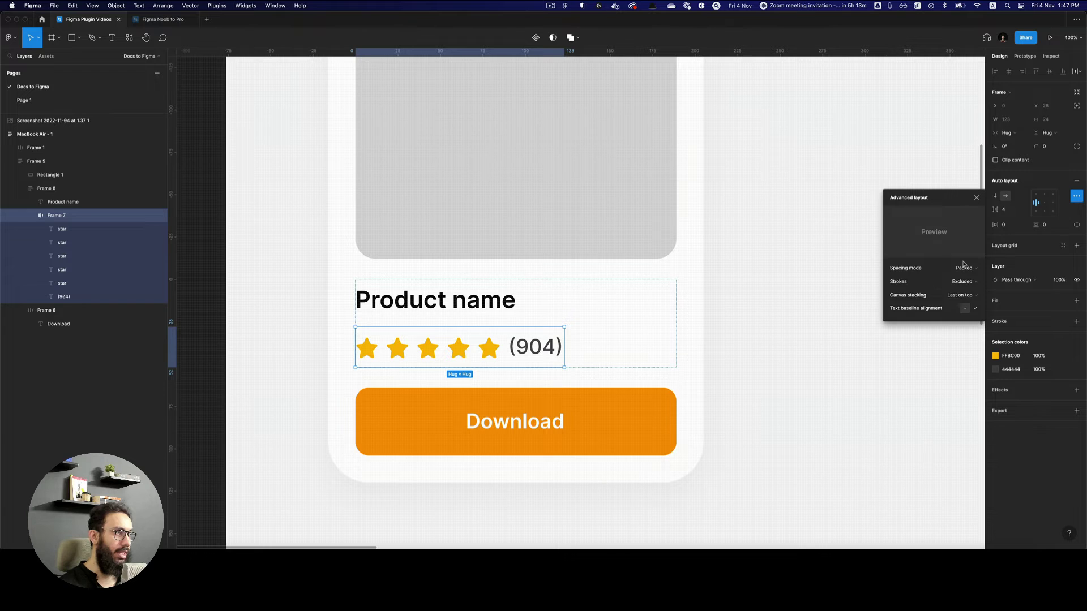
click(974, 308)
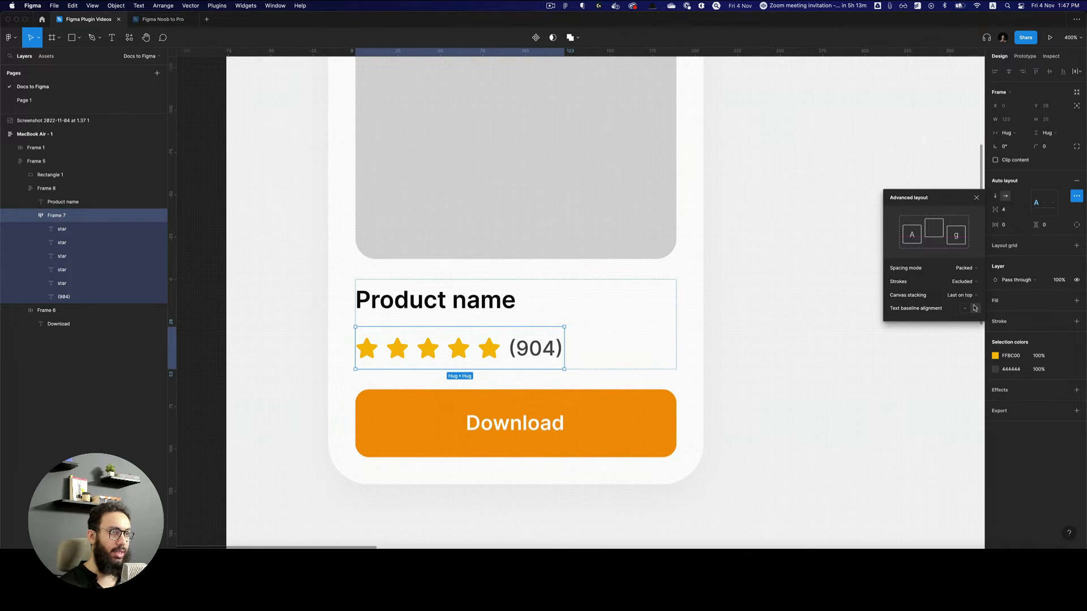
- Collapse the product card's layers and turn the card frame into a component
click(629, 325)
key(super+0)
click(717, 308)
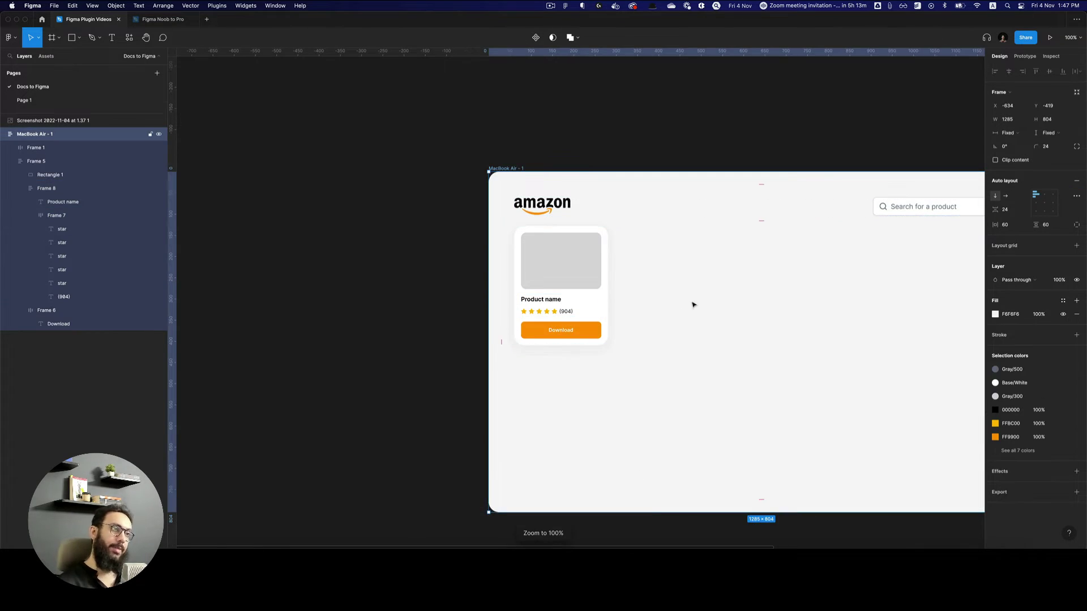
scroll(640, 296, right, 1)
click(546, 282)
key(alt+super+l)
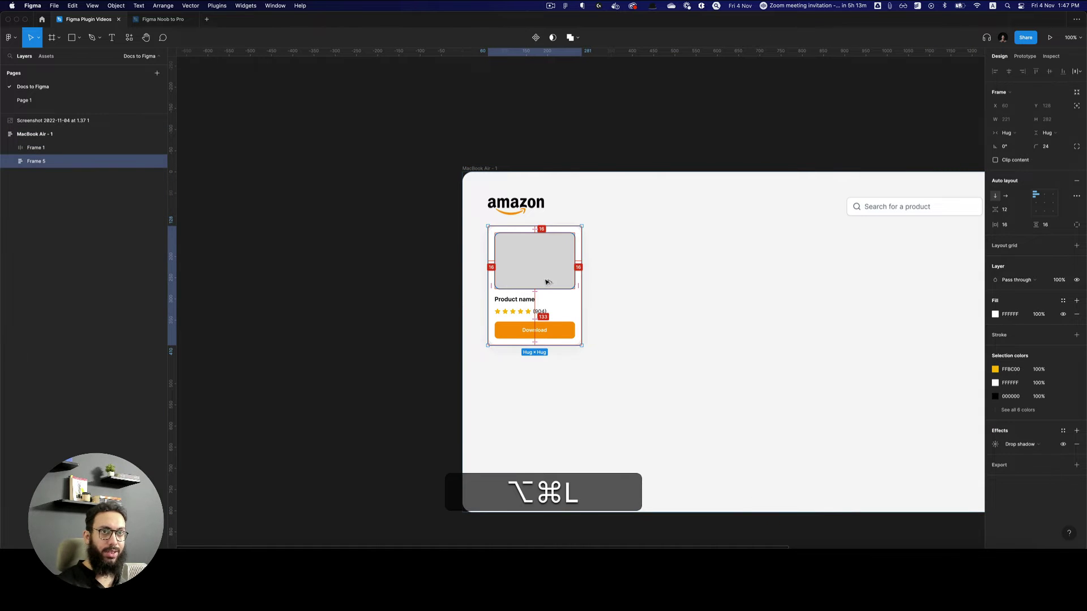
key(alt+super+k)
- Rename the card's grey image rectangle layer to #image
click(545, 268)
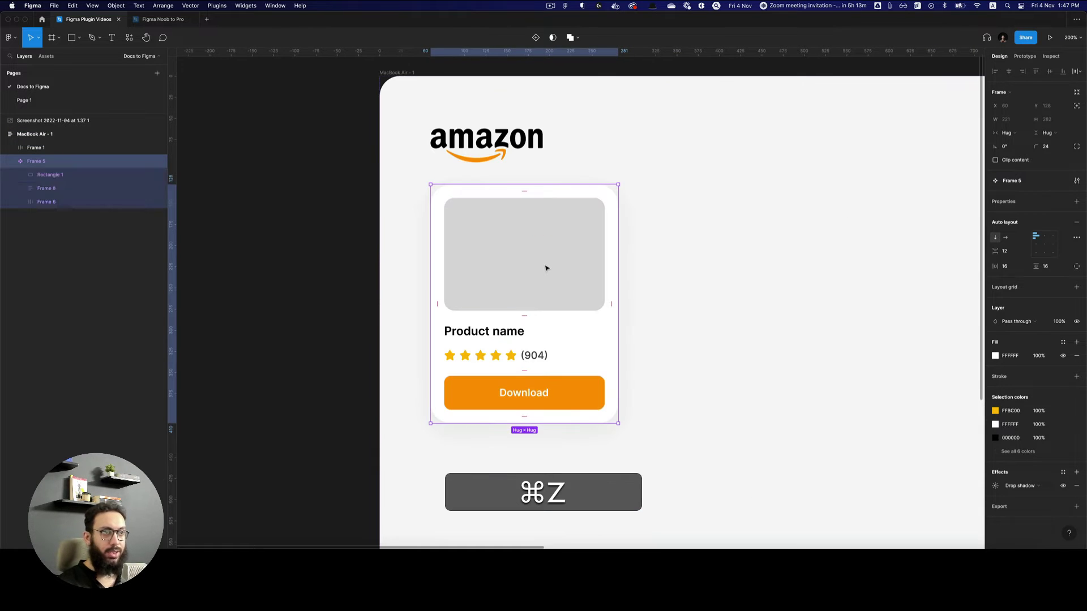
super+click(546, 269)
key(super+r)
text(Im)
key(shift+super+a)
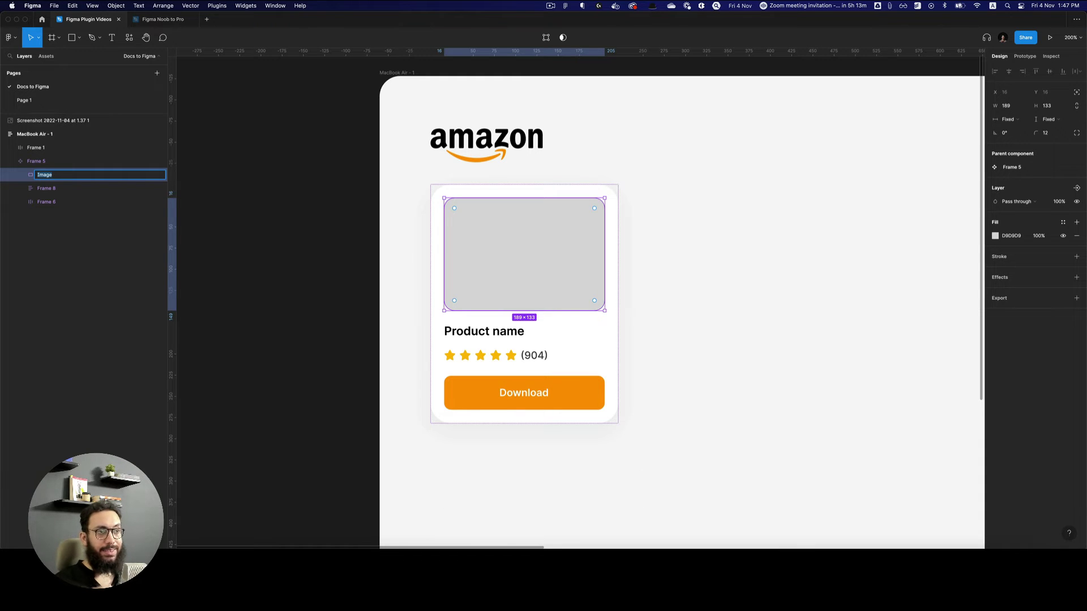
key(shift)
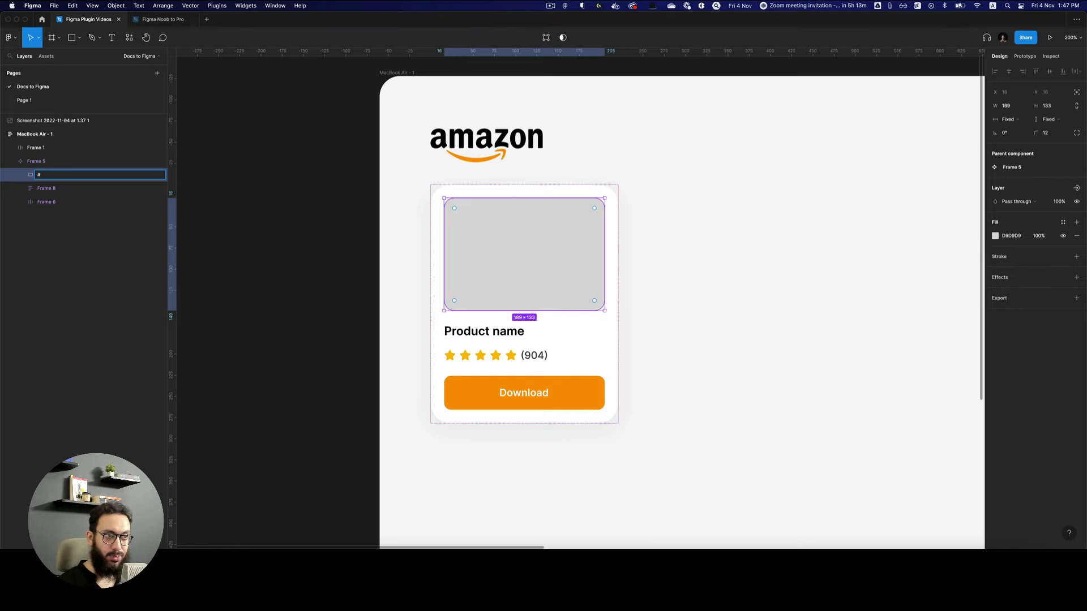
text(image)
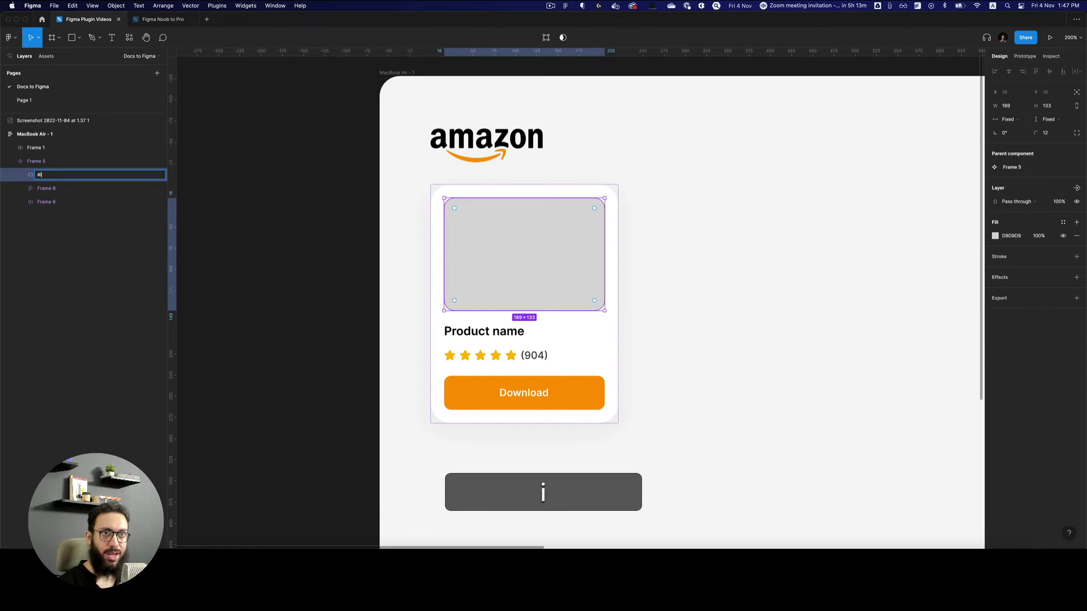
key(Return)
- Rename the product name text layer to #name
super+click(495, 329)
key(super+r)
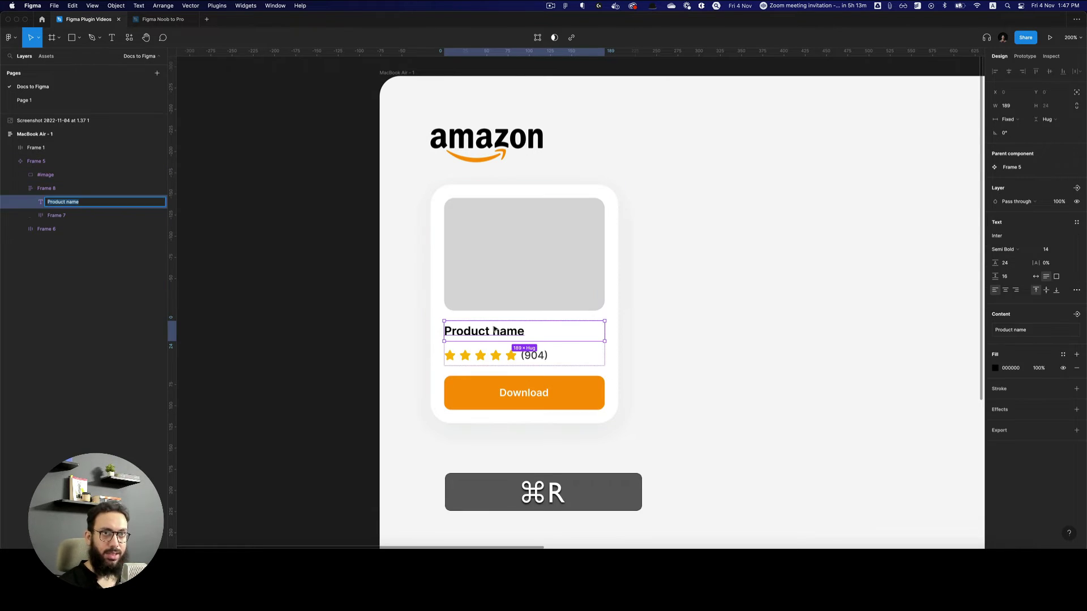
text(#name)
key(Return)
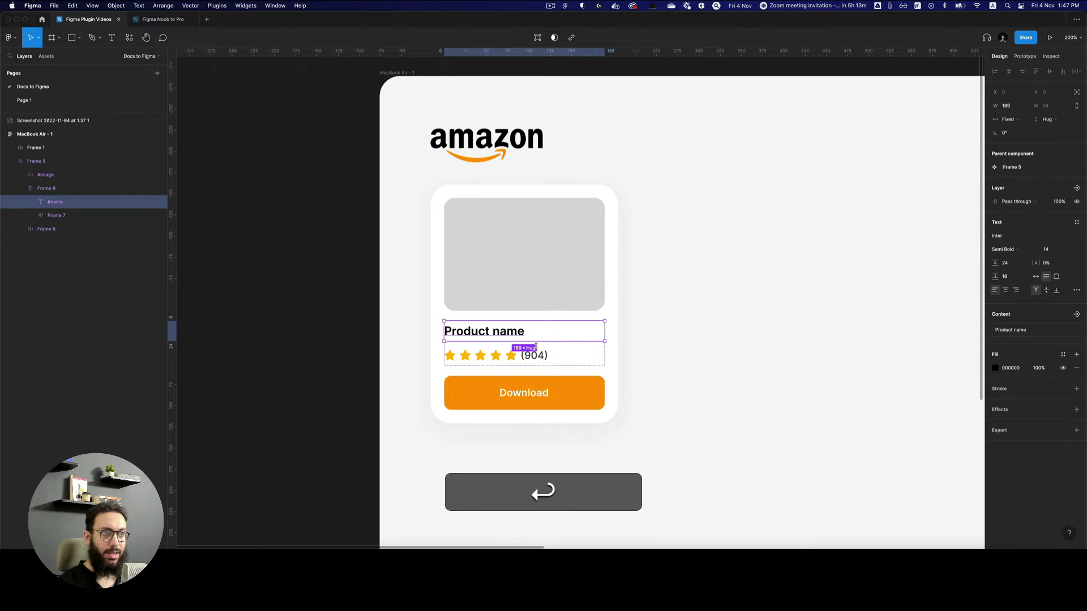
- Rename the review count text layer to #rating and select the whole card component
super+click(535, 355)
key(super+r)
text(#ra)
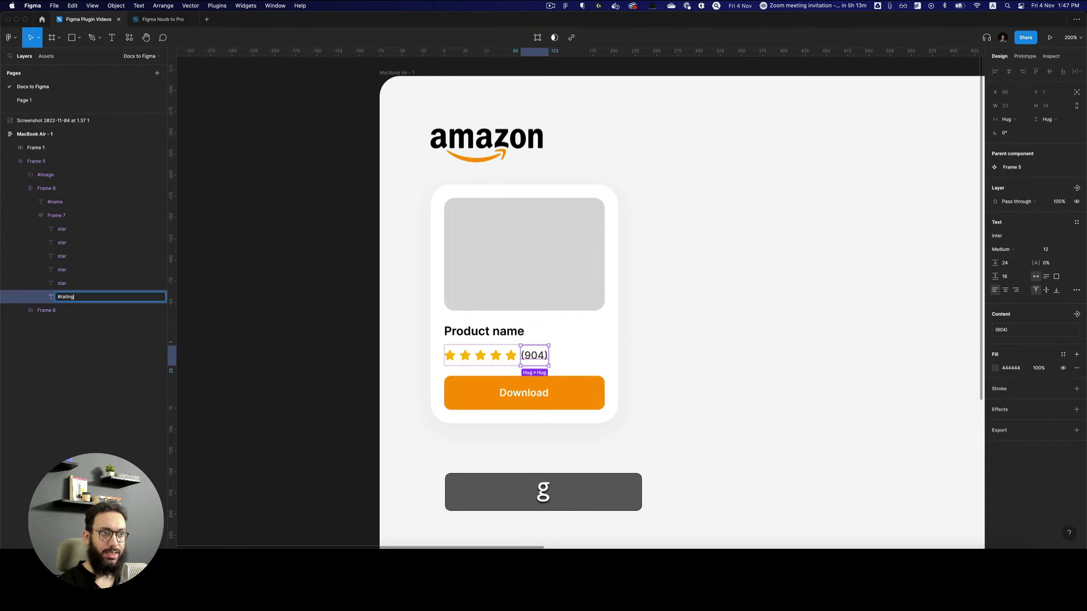
text(ting)
key(Return)
click(581, 355)
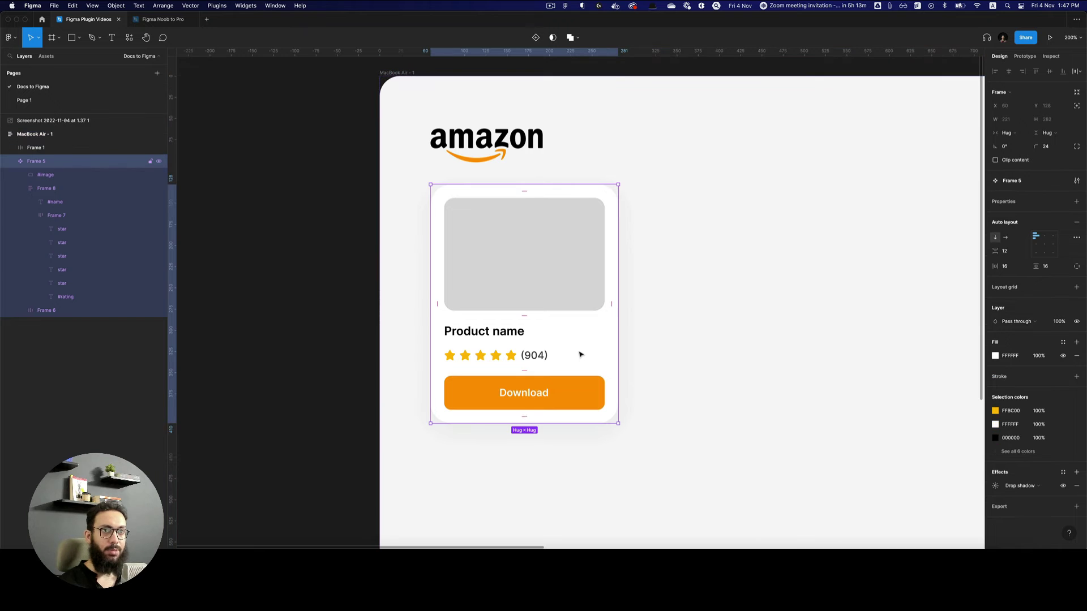
- Rename the product card's main component to Card Component
key(super+r)
text(Card)
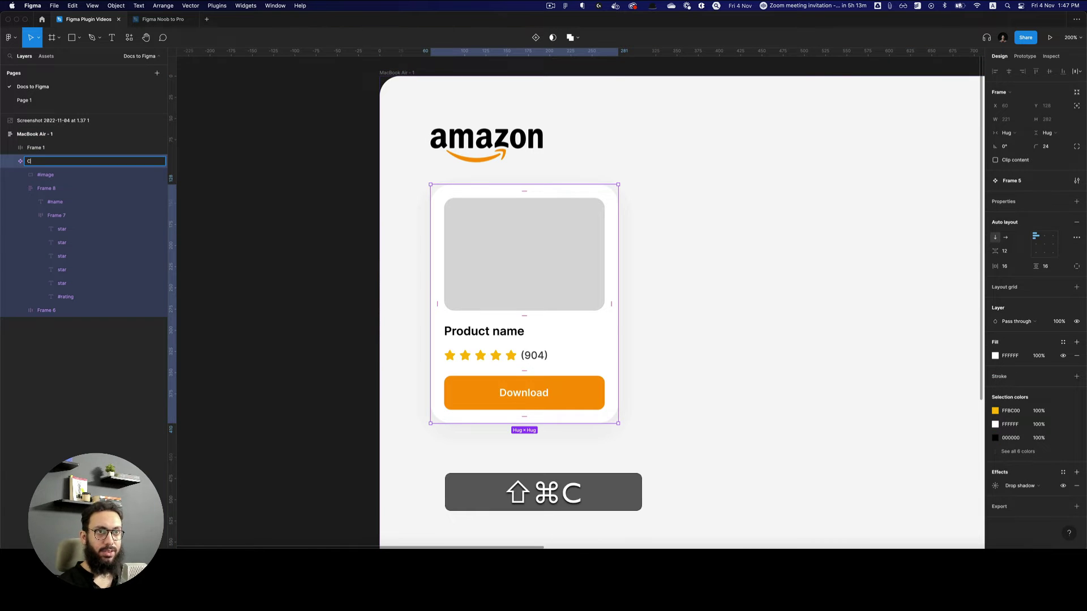
key(Return)
- Duplicate the card as an instance and move the main component out of the MacBook Air frame onto the empty canvas
key(super+d)
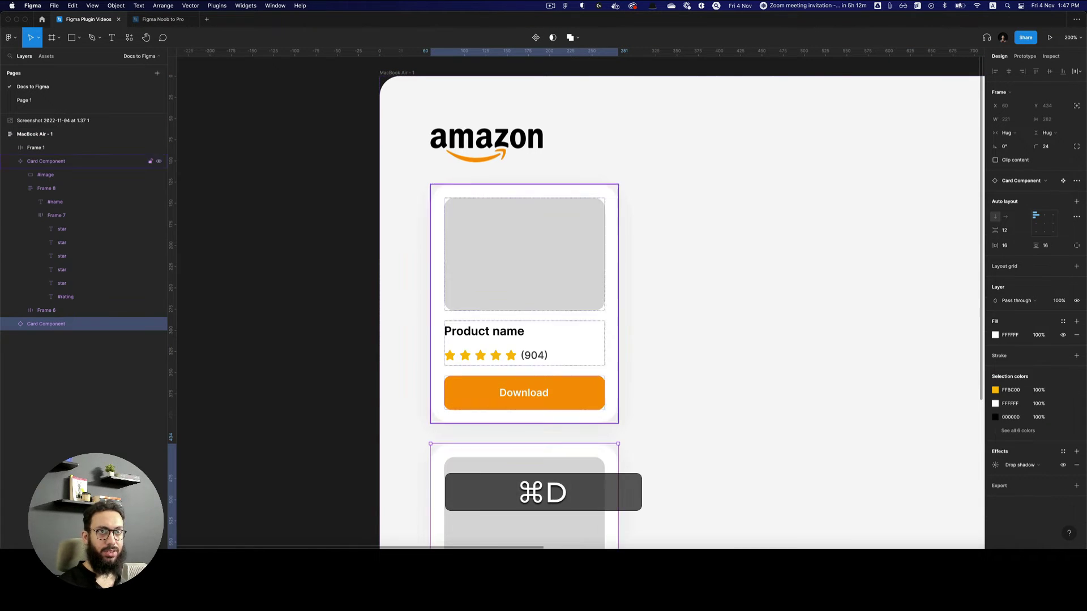
key(alt+z)
alt+click(586, 346)
drag(563, 330, 372, 255)
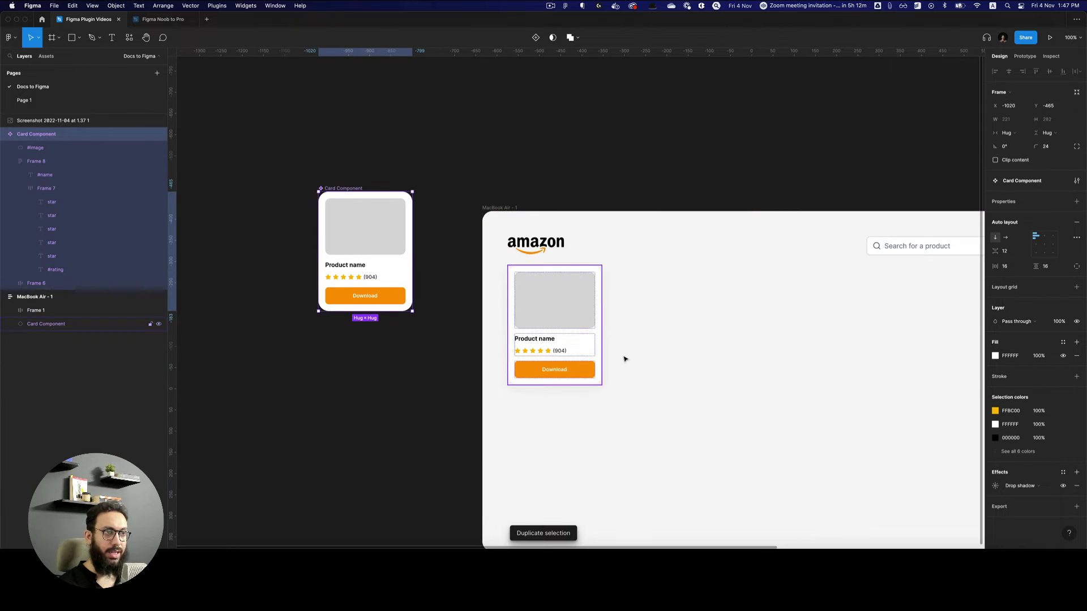
- Duplicate the card instance inside the MacBook Air frame to get a second card
click(625, 358)
double_click(579, 351)
drag(665, 364, 577, 310)
key(space)
double_click(455, 275)
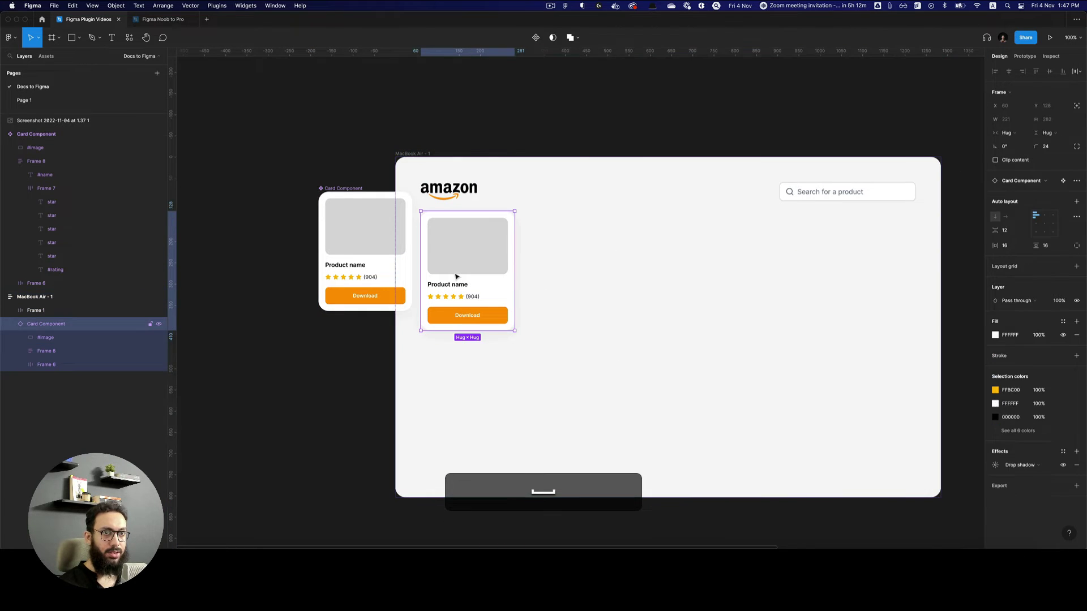
click(477, 281)
click(477, 280)
alt+drag(471, 280, 560, 284)
- Wrap both card instances in an auto layout frame and set its direction to horizontal
shift+click(467, 249)
key(shift+a)
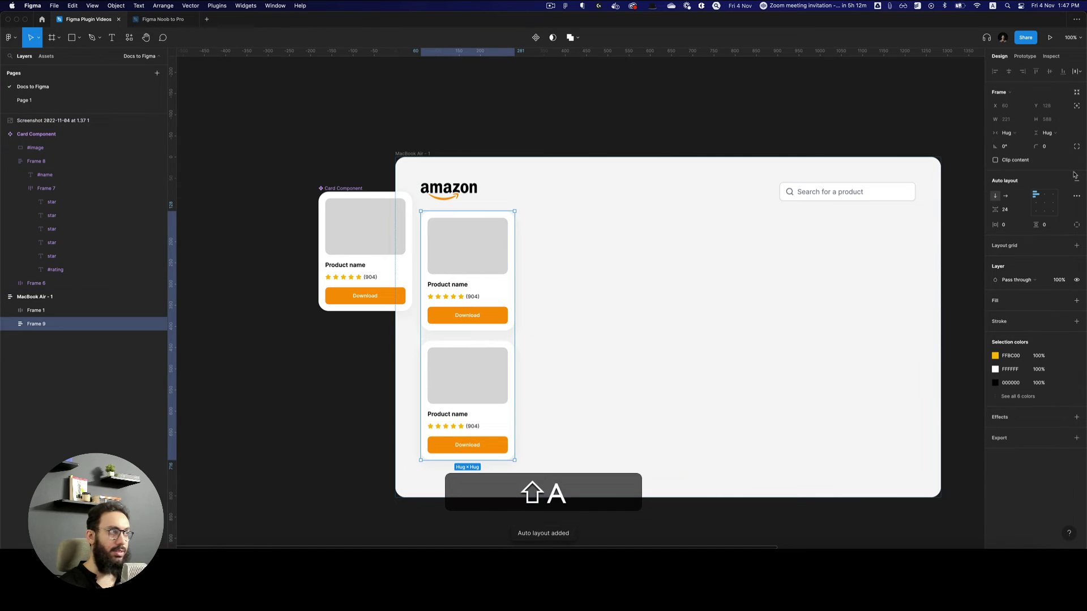
click(1006, 197)
- Duplicate the second card three times to make a row of five product cards
click(572, 267)
key(super+d)
key(super+d)
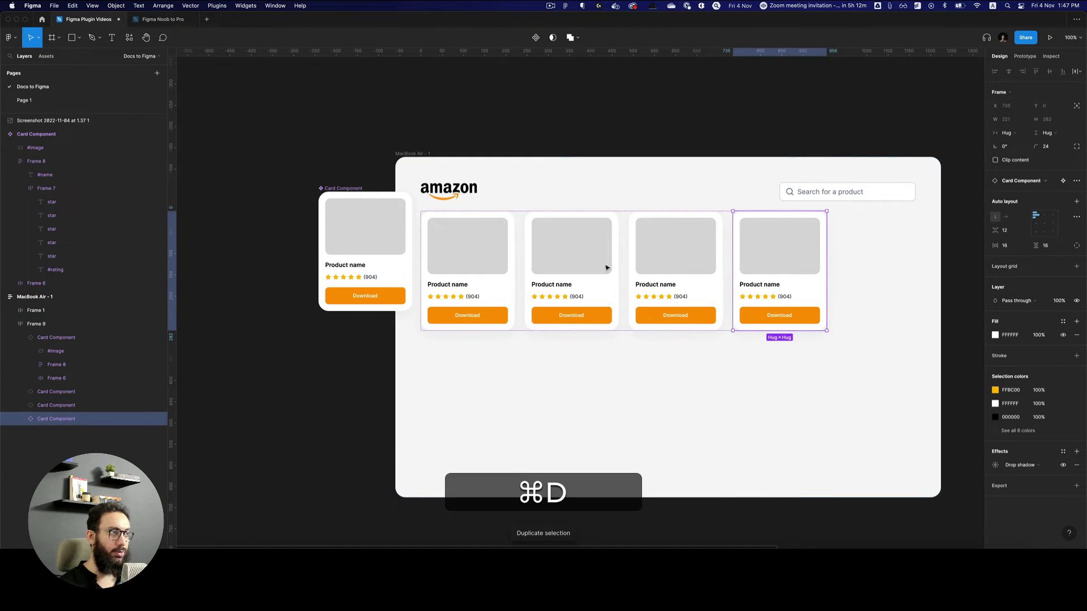
key(super+d)
- Duplicate the whole row of five cards below the first row
click(835, 291)
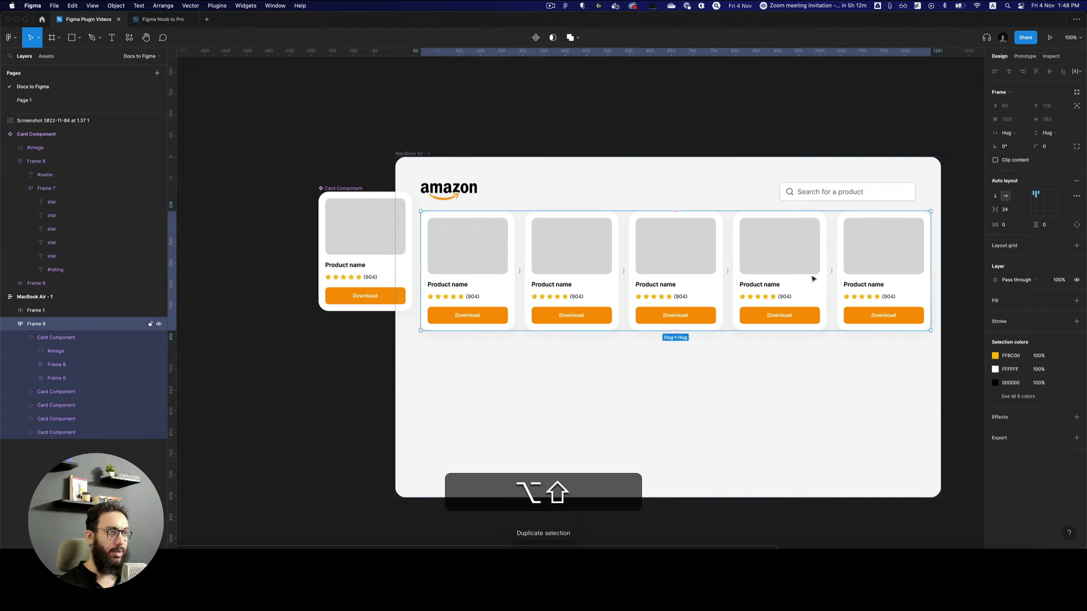
alt+shift+drag(813, 279, 796, 413)
click(685, 129)
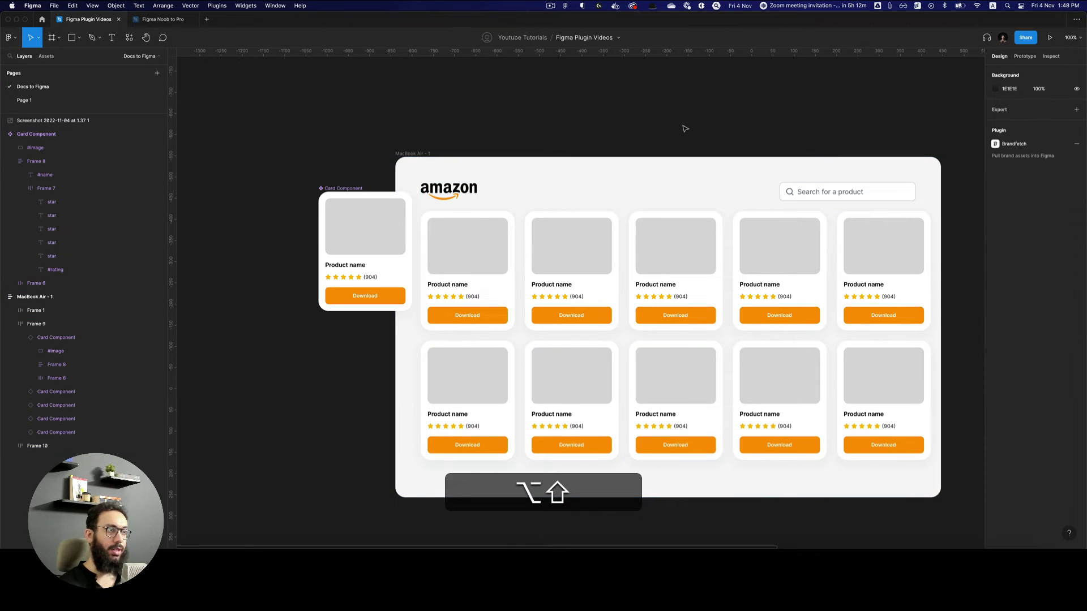
- Move the main Card Component farther out so that it no longer overlaps the MacBook Air frame
drag(347, 190, 245, 149)
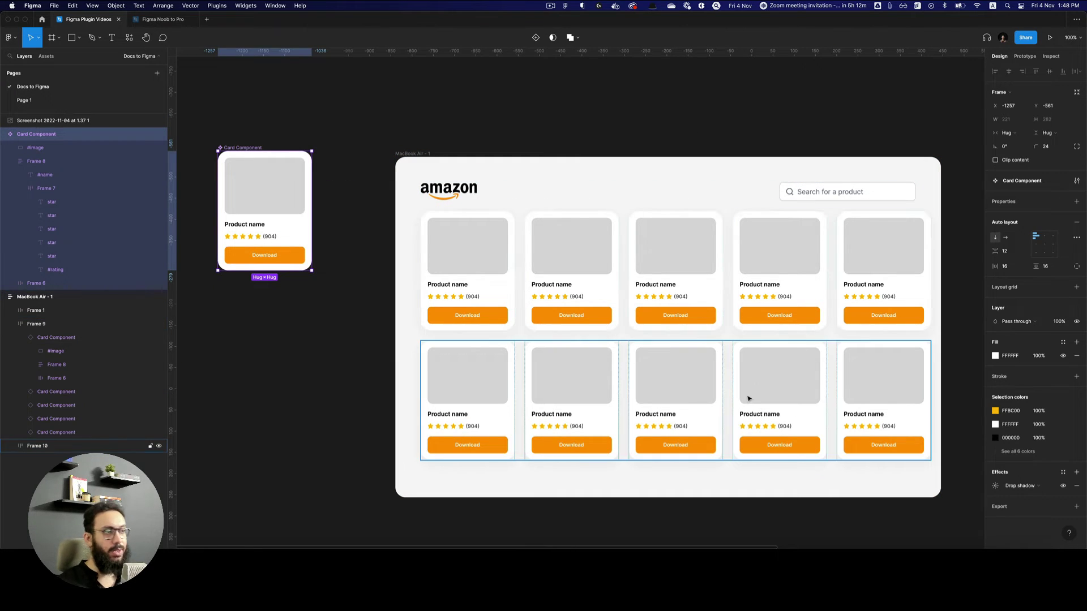
click(748, 399)
click(631, 128)
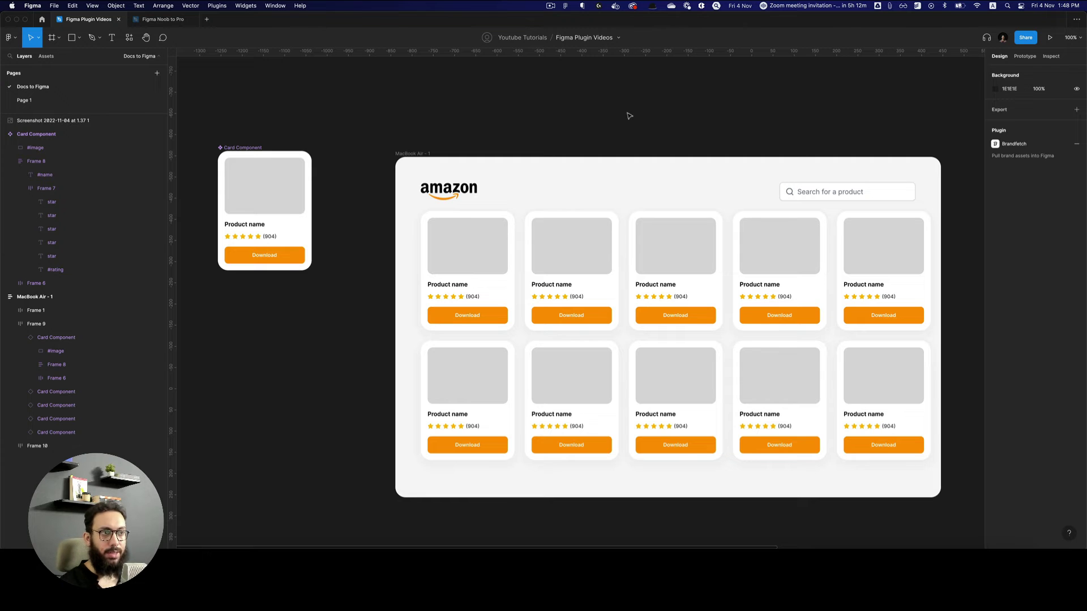
drag(633, 117, 596, 110)
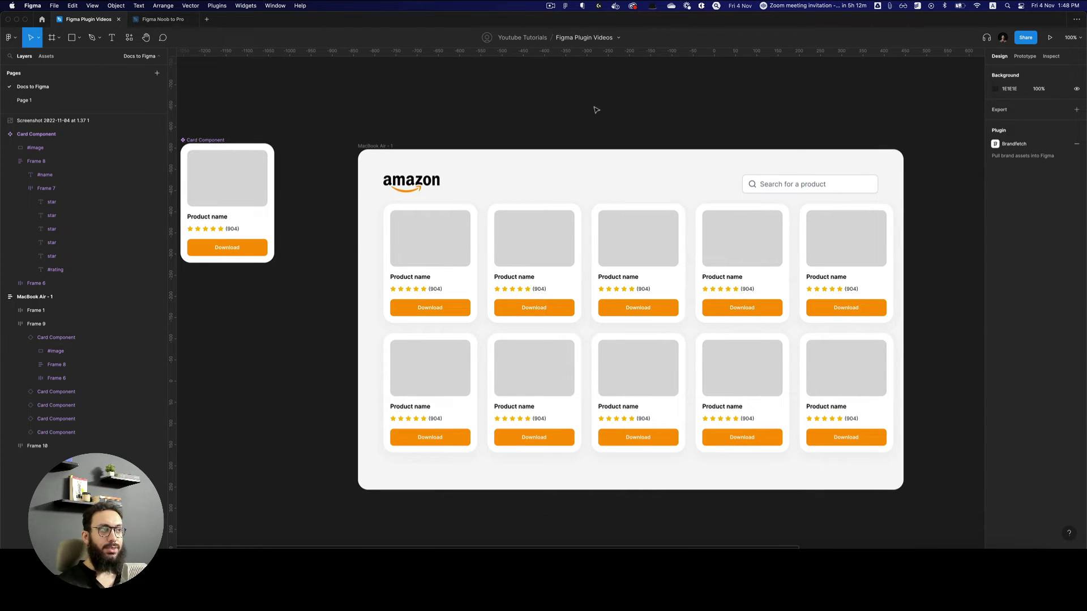
- Widen the MacBook Air frame until the search field lines up with the outer edge of the last card
click(697, 180)
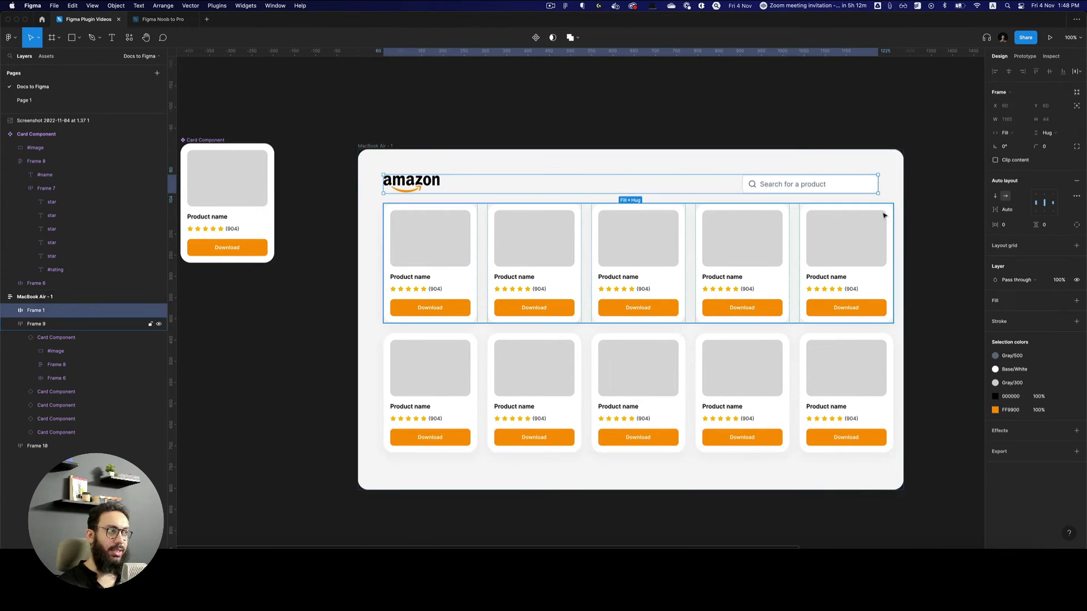
click(859, 220)
click(695, 158)
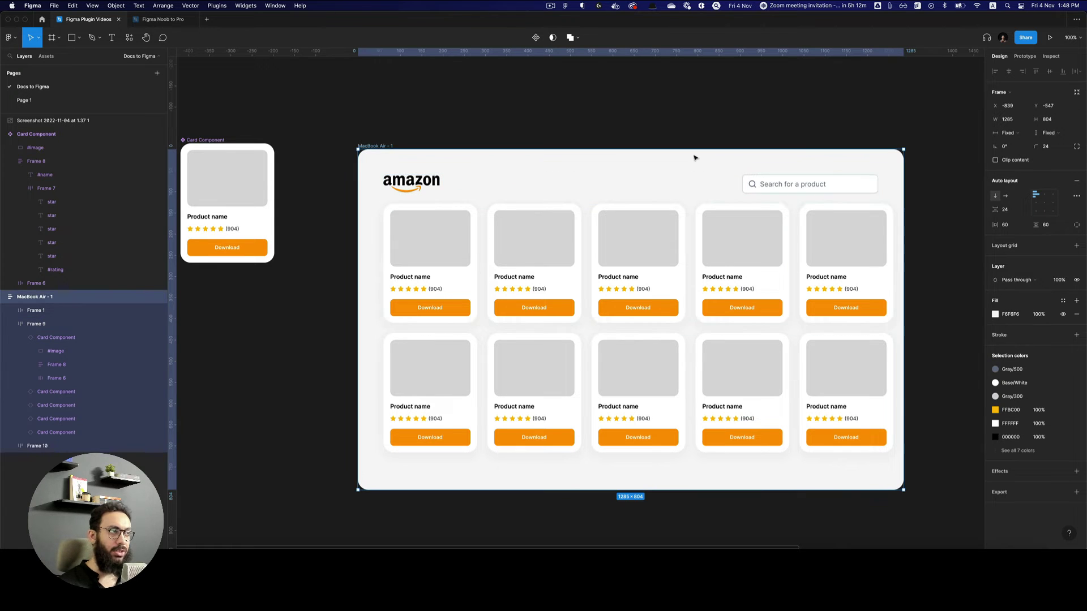
drag(903, 238, 920, 237)
click(725, 133)
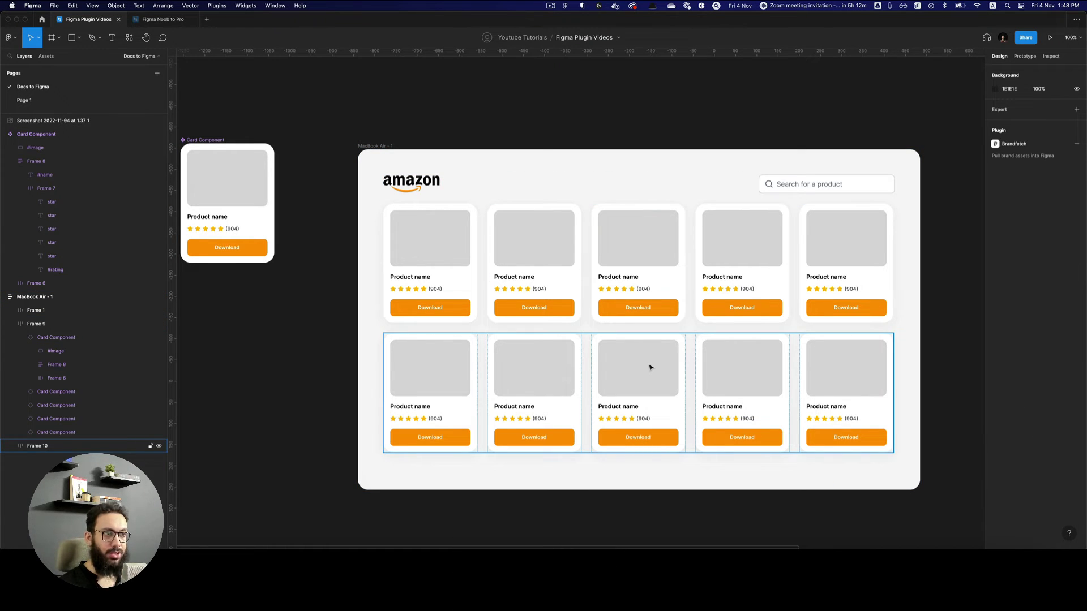
- Switch to the test spreadsheet in Google Sheets, clear its contents and select cell A1
key(super+Tab)
key(super+BackSpace)
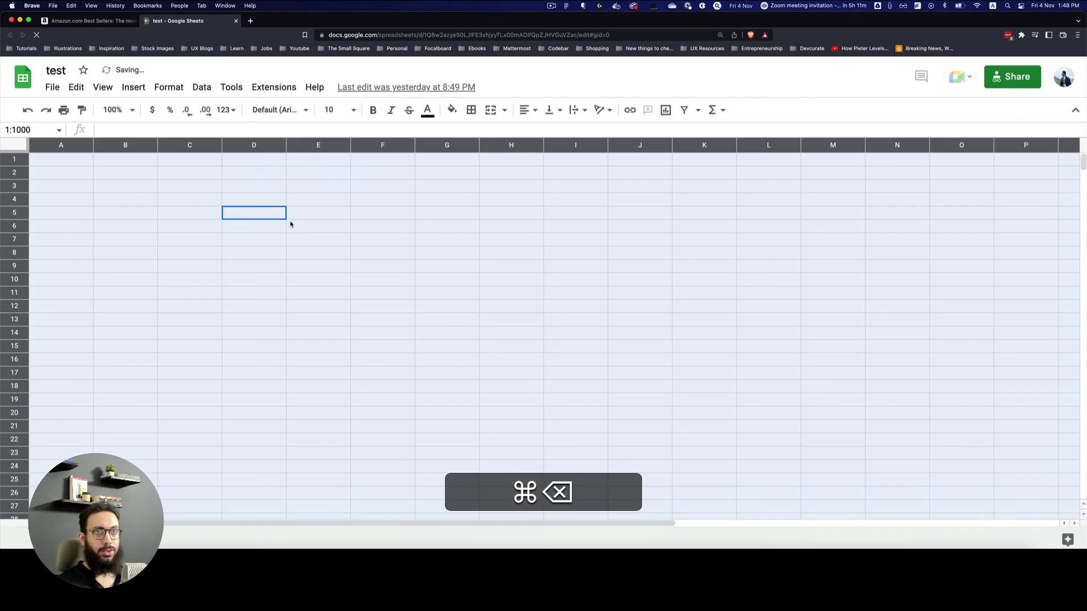
click(303, 239)
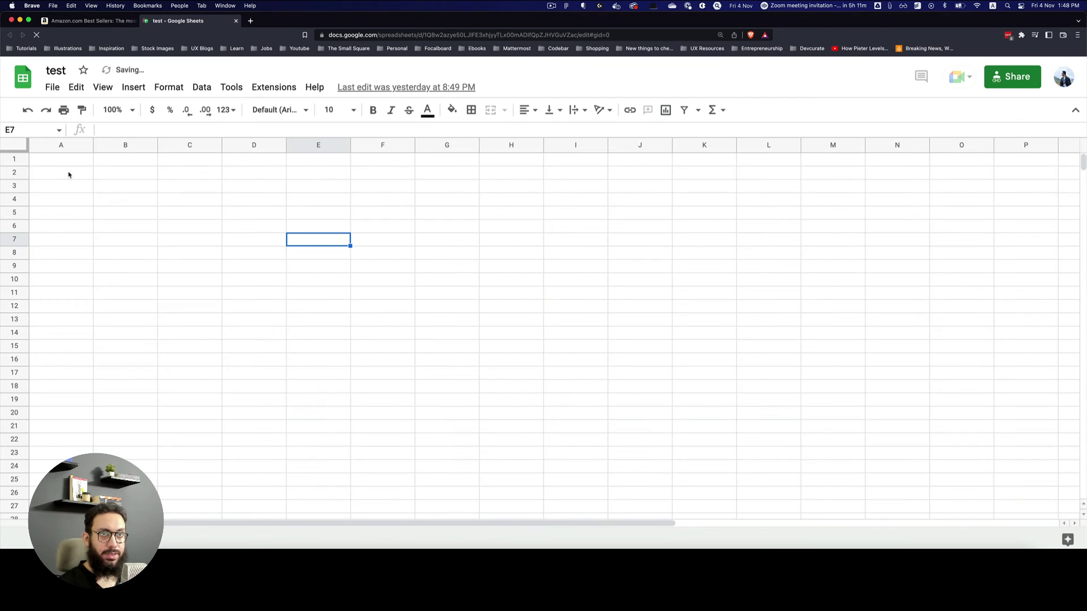
click(55, 146)
click(65, 161)
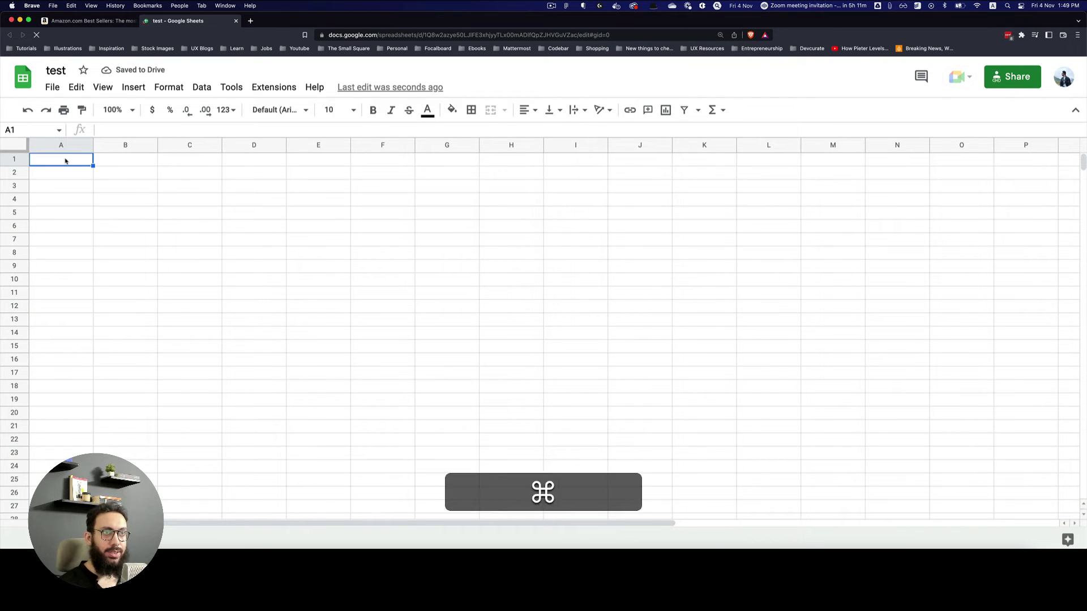
- Check the card's image layer name in Figma and enter image as a bold header in cell A1 of the spreadsheet
key(super+Tab)
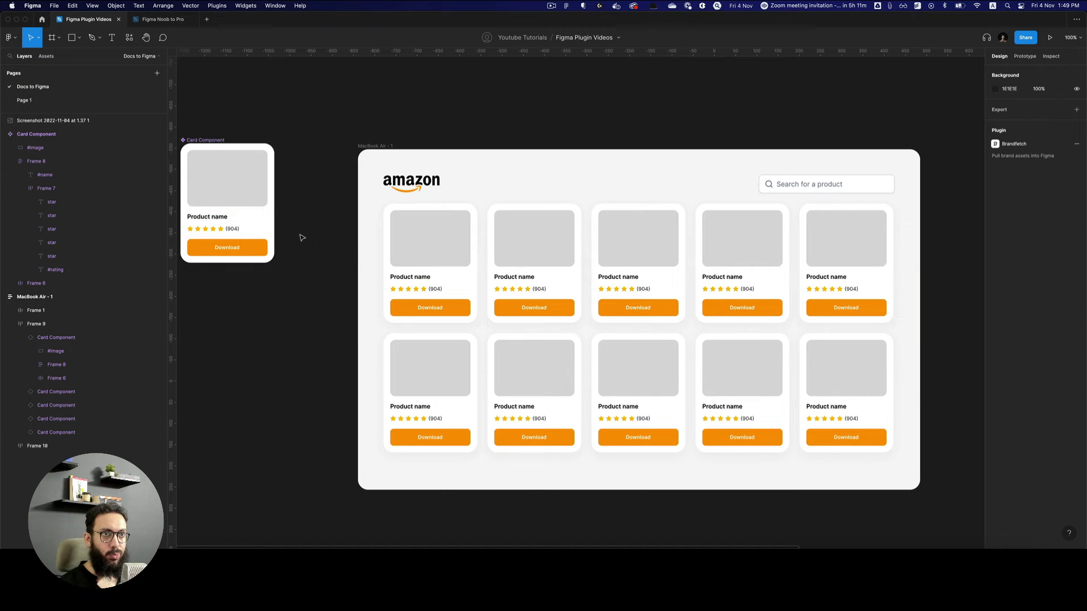
super+click(226, 217)
scroll(244, 215, left, 2)
super+click(269, 192)
key(super+Tab)
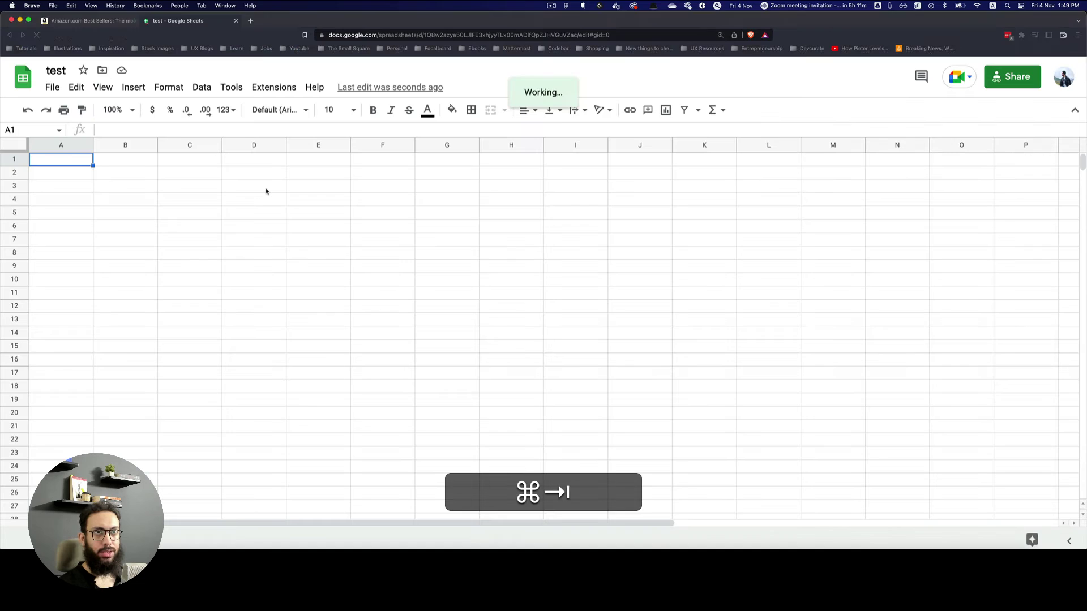
key(shift+super+i)
text(image)
key(Return)
key(Up)
key(super+b)
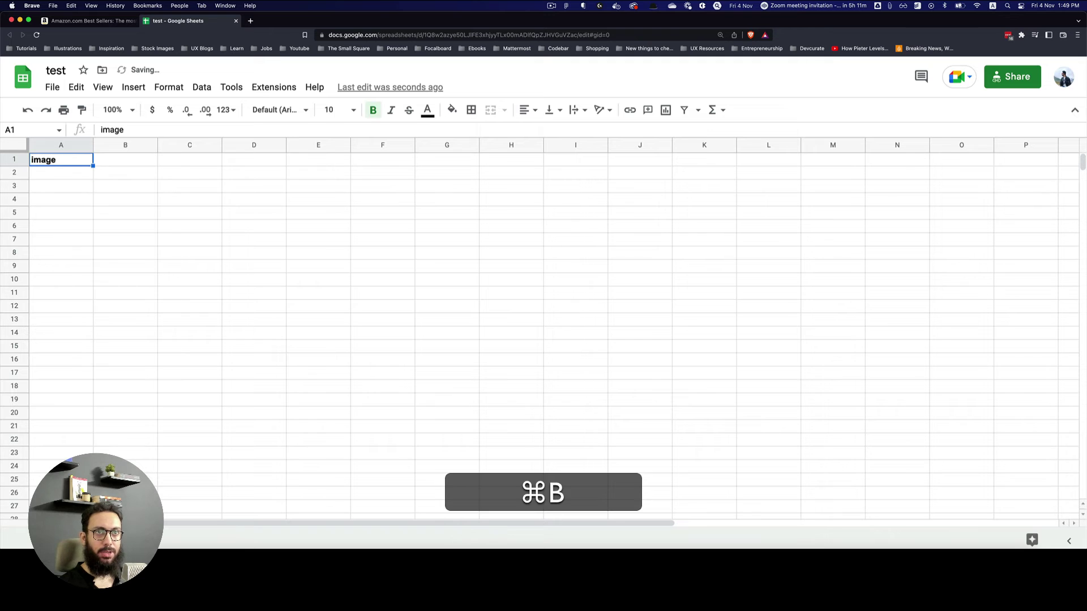
- Check the card's text layer names in Figma and enter name as a bold header in cell B1 of the spreadsheet
key(super+Right)
key(super+Tab)
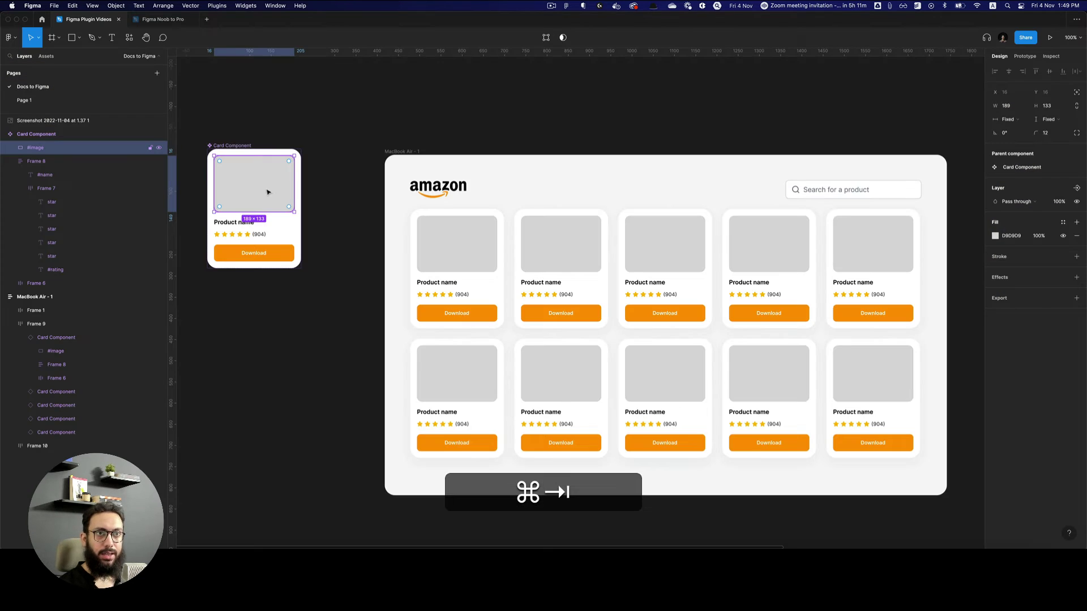
super+click(69, 272)
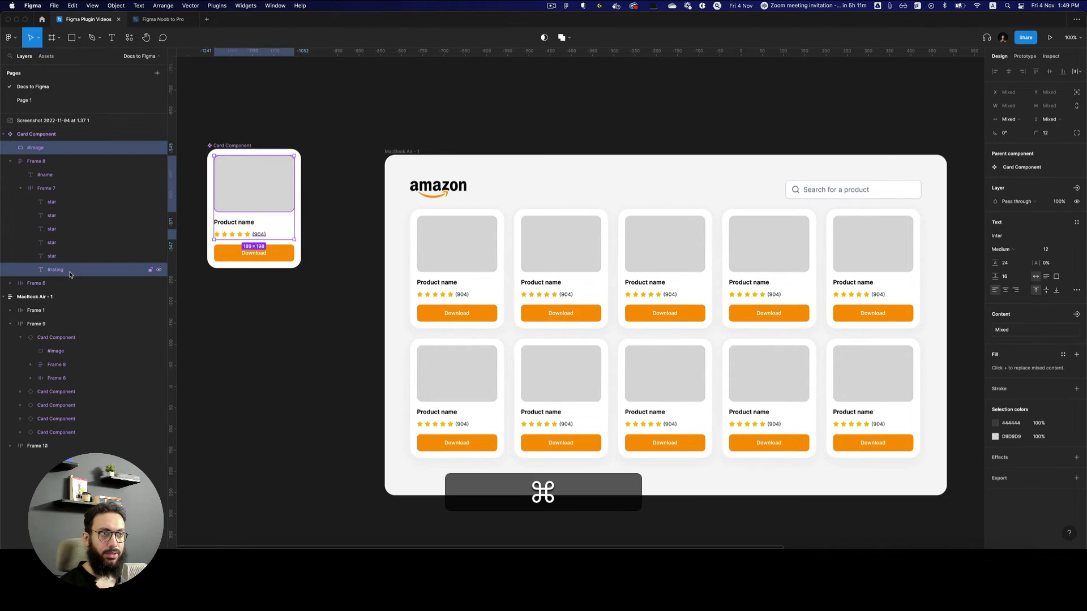
super+click(244, 223)
key(z)
click(242, 223)
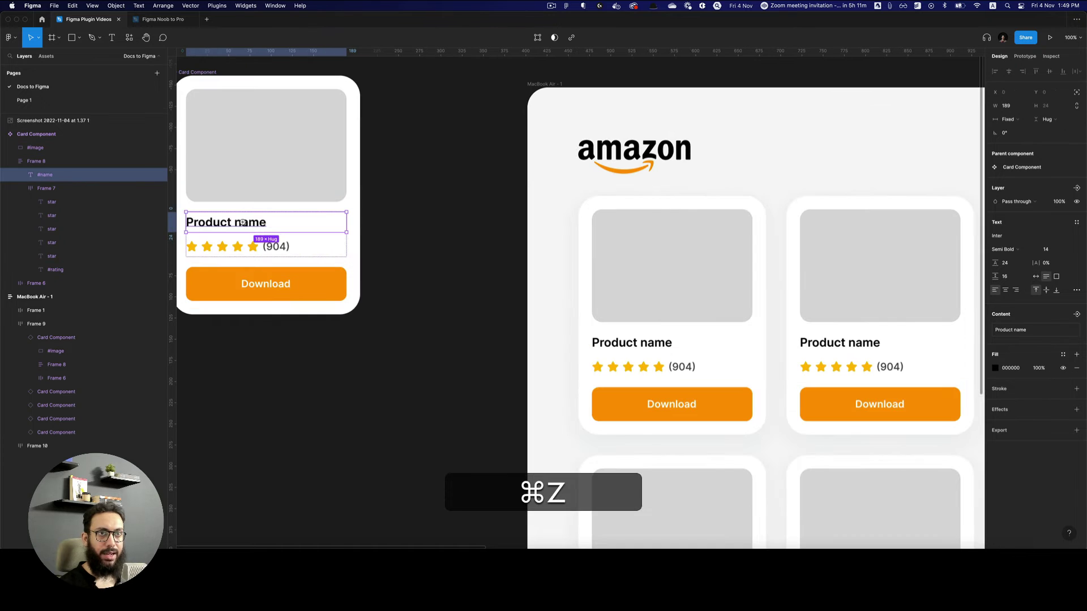
key(super+Tab)
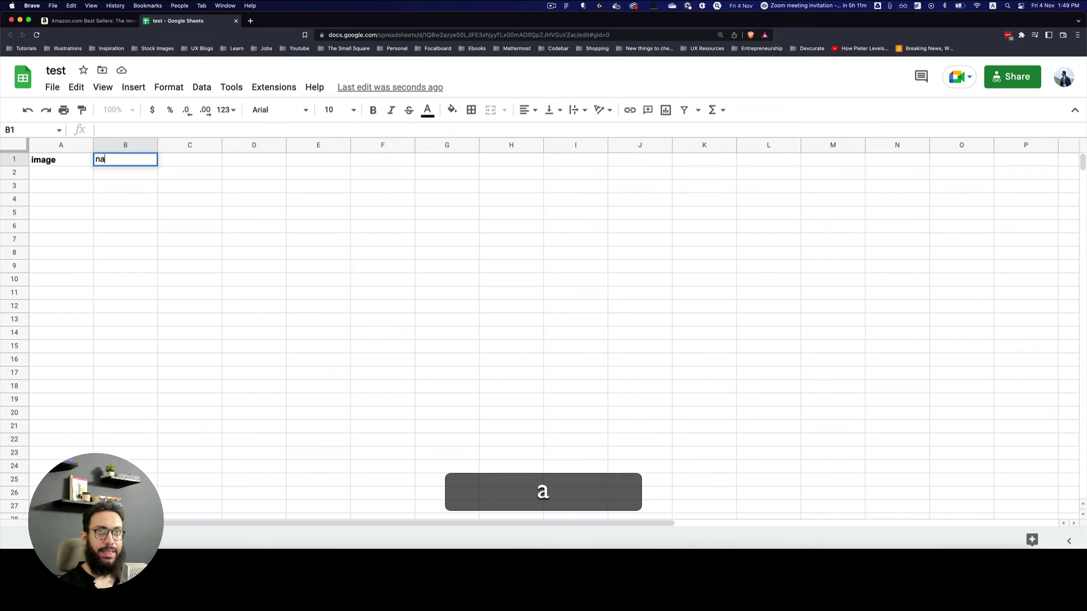
key(Tab)
key(Left)
key(super+b)
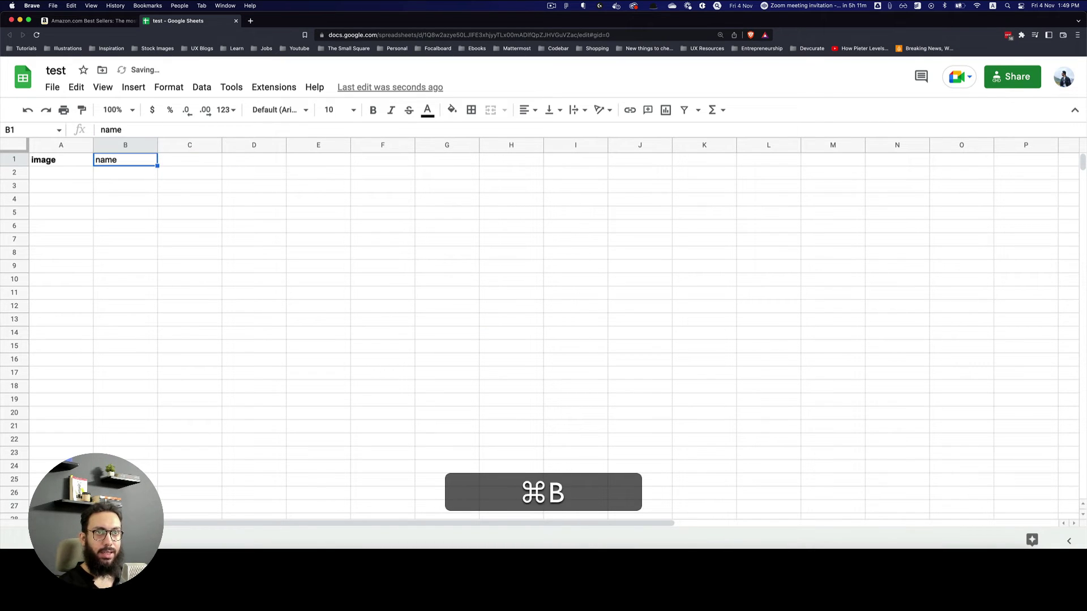
- Move the image header from cell A1 to cell C1
key(super+Left)
key(super+c)
key(super+Right)
key(Right)
key(Right)
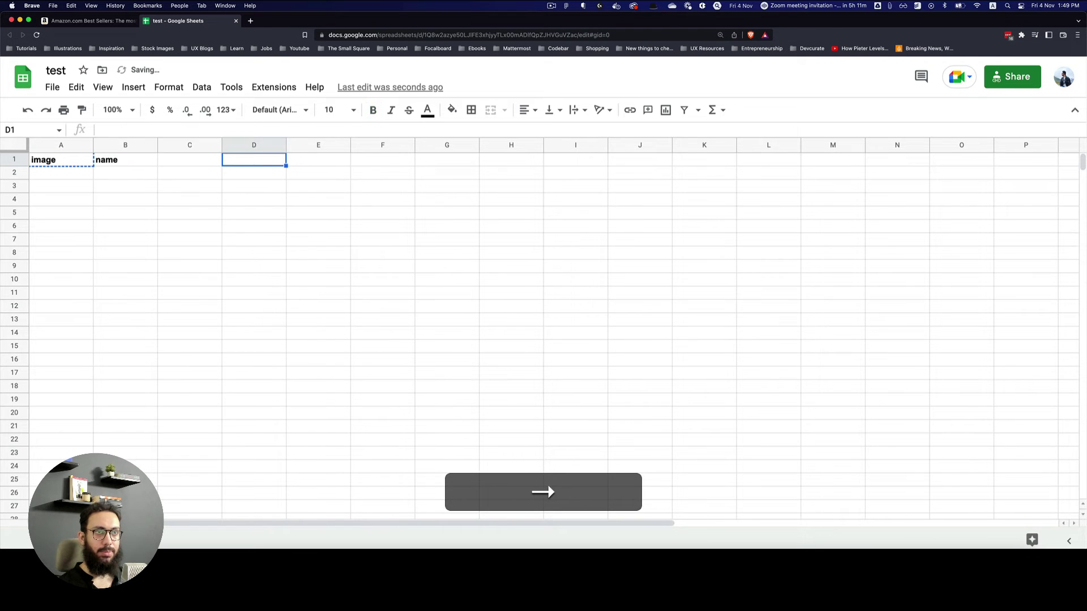
key(Left)
- Enter name as the header in cell A1
key(super+Left)
key(super+c)
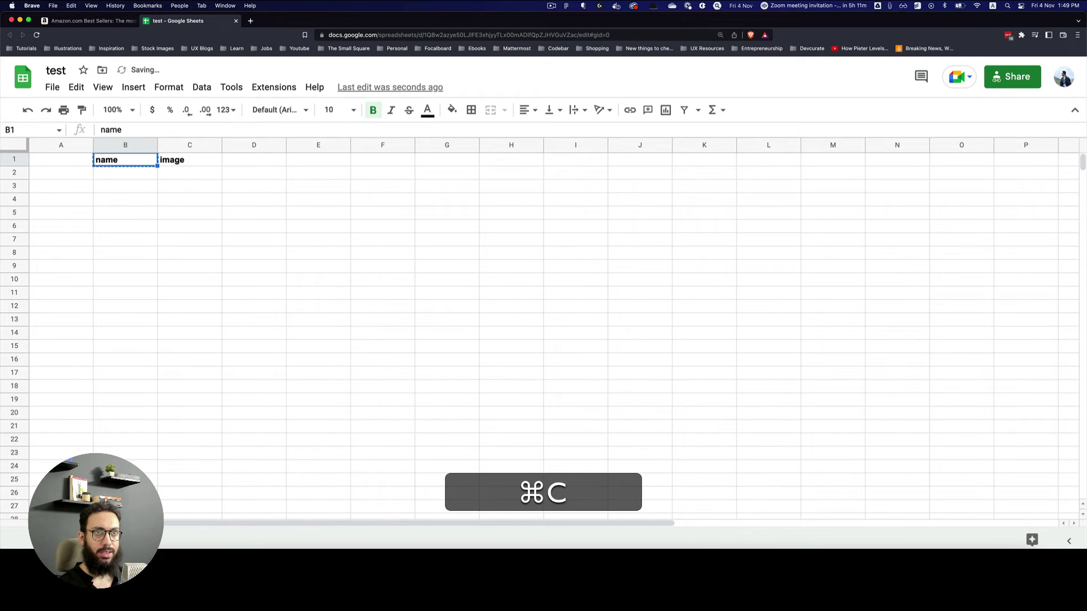
key(Left)
key(super+v)
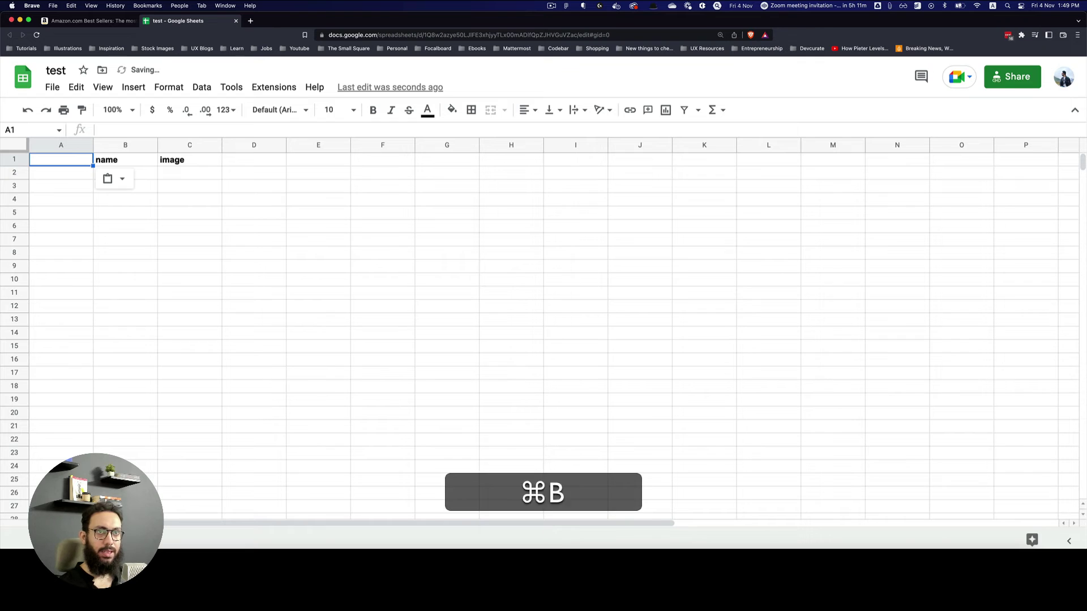
text(ba)
key(BackSpace)
text(ame)
- Replace the header in B1 with rating, make the name header bold and select cell A2
key(Right)
text(rating)
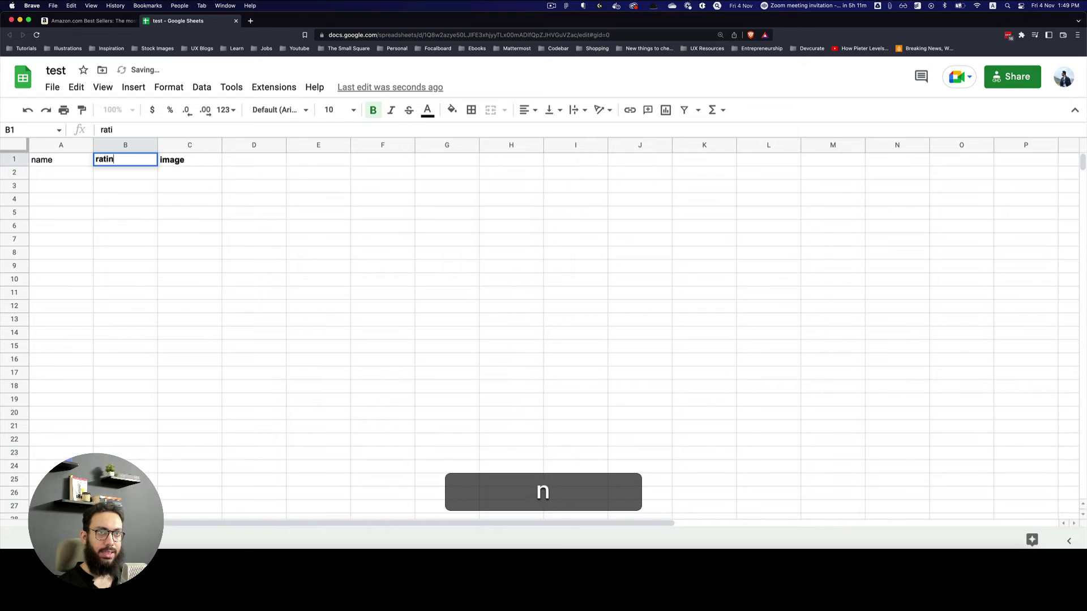
key(Return)
key(Left)
key(super+Up)
key(super+Down)
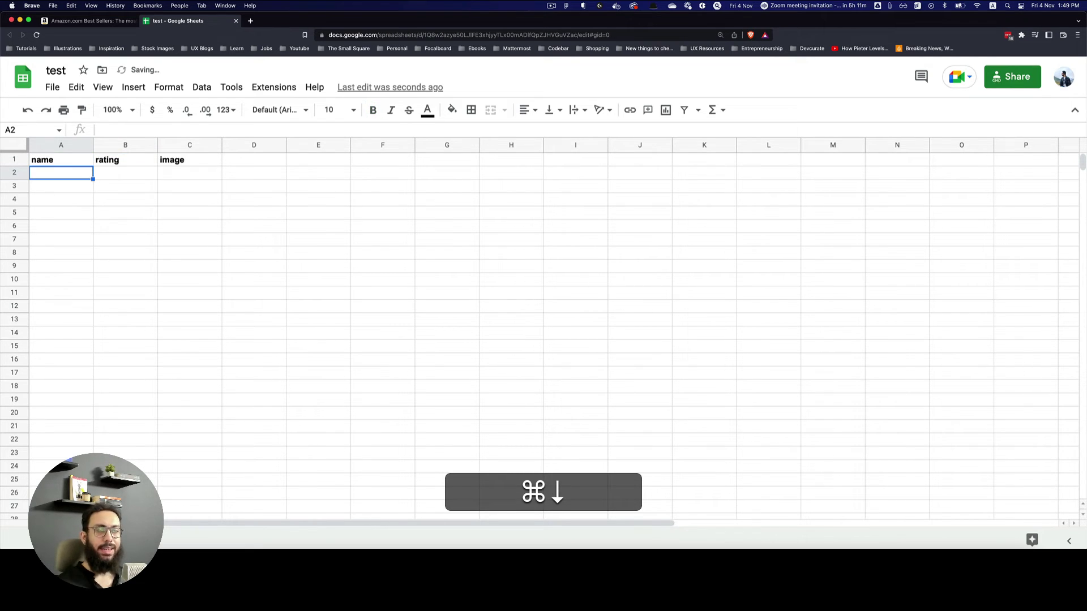
- Switch to the Amazon Best Sellers page and copy the image address of the first Computers & Accessories product
key(super+1)
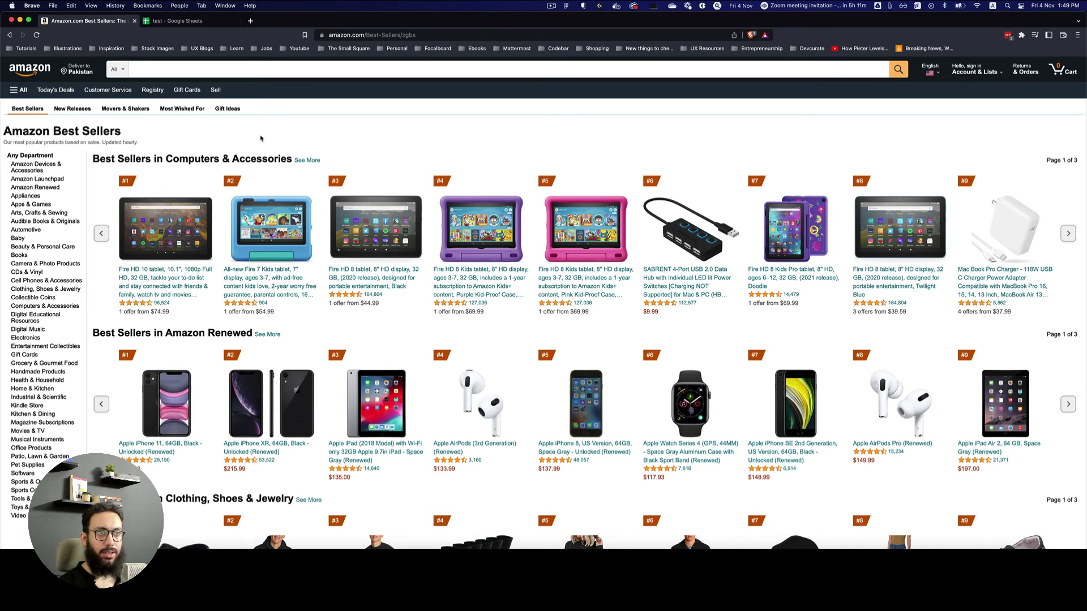
right_click(181, 206)
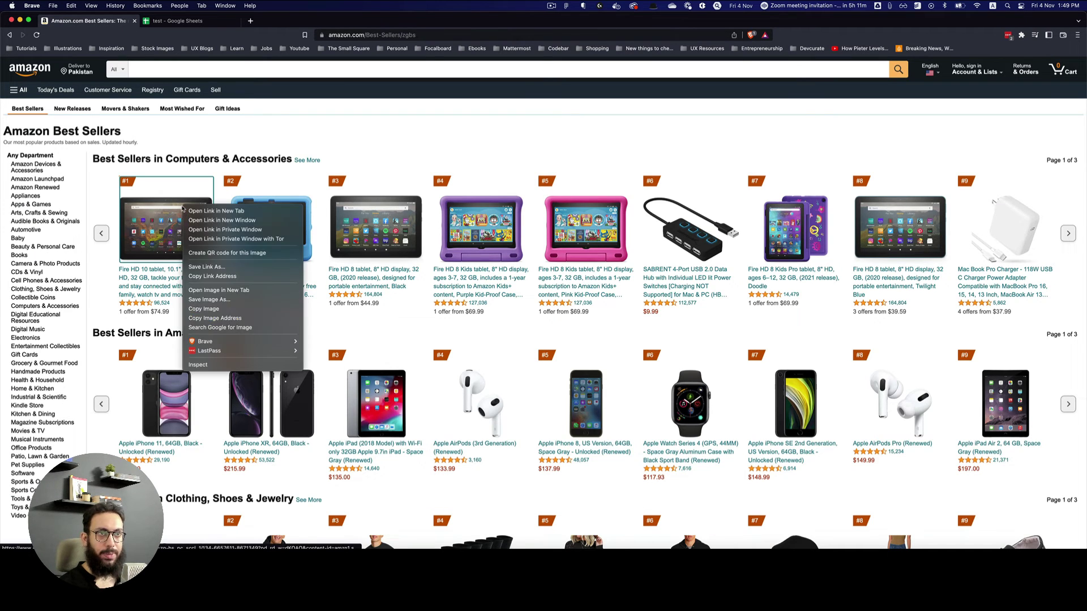
click(218, 310)
right_click(169, 220)
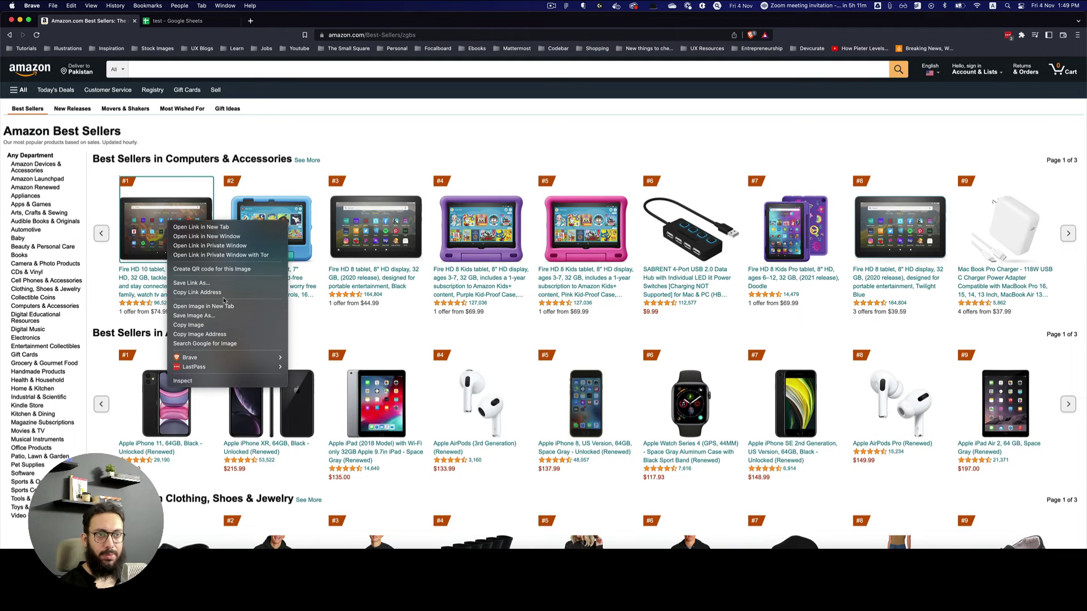
click(220, 334)
- Paste the image address into cell C2 of the spreadsheet and widen the image column to fit it
key(super+2)
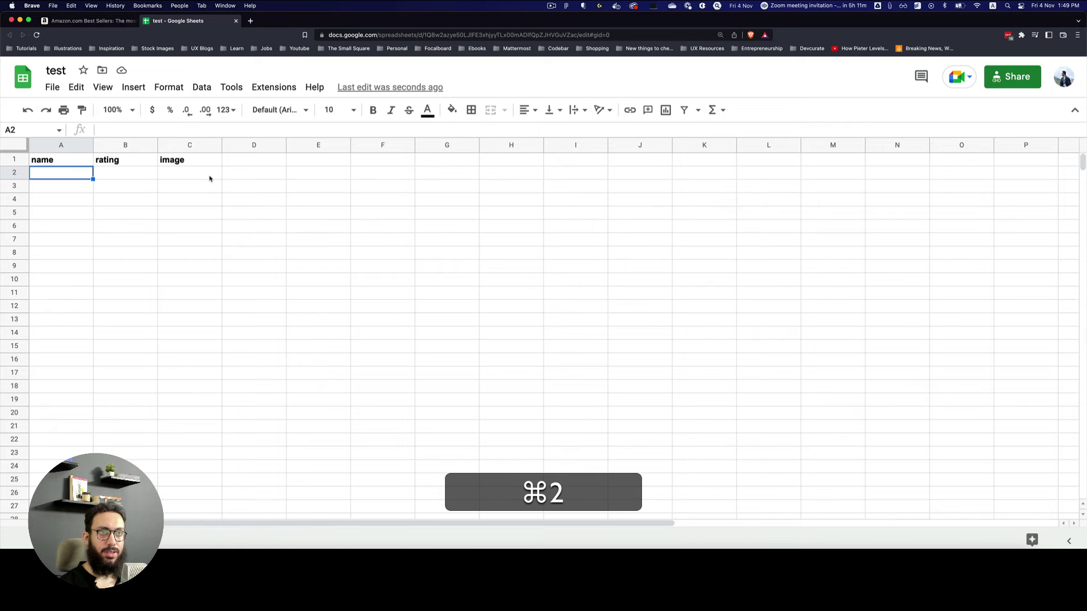
click(209, 178)
key(super+v)
drag(222, 147, 571, 146)
click(314, 227)
key(super+1)
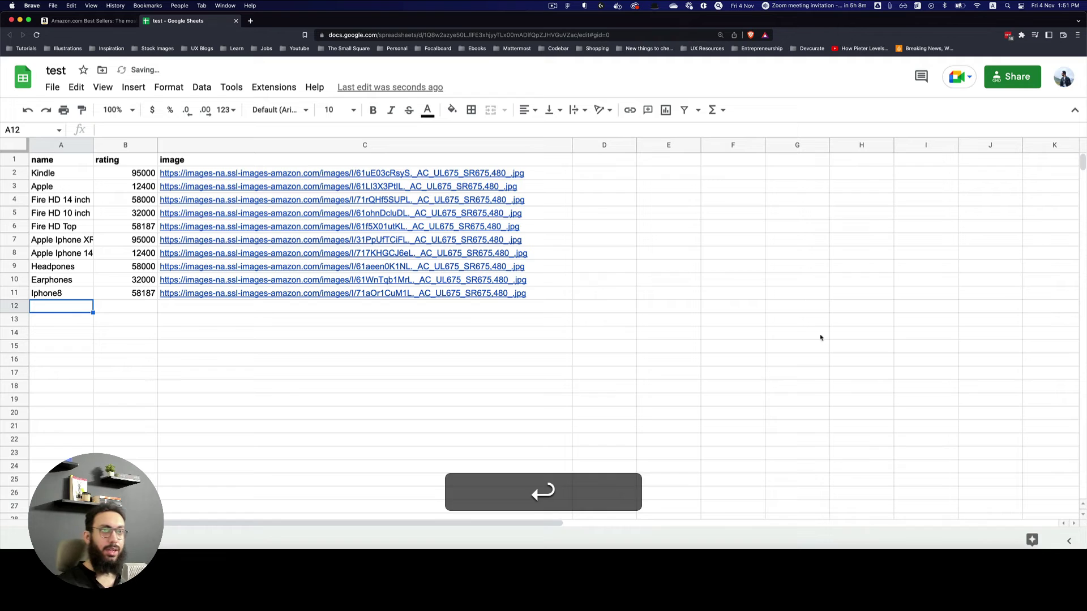
click(709, 348)
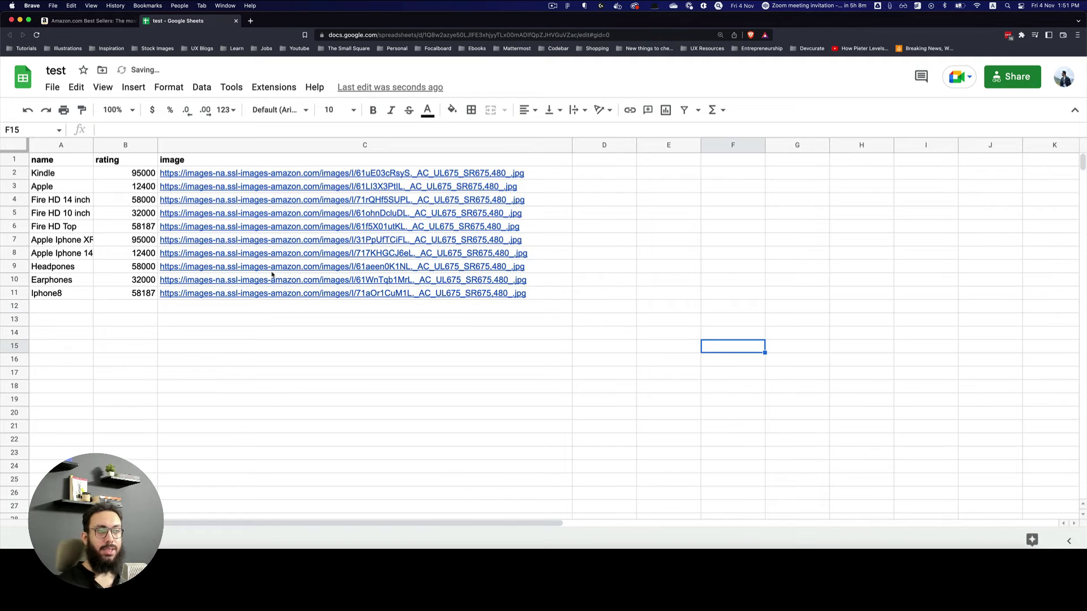
click(124, 291)
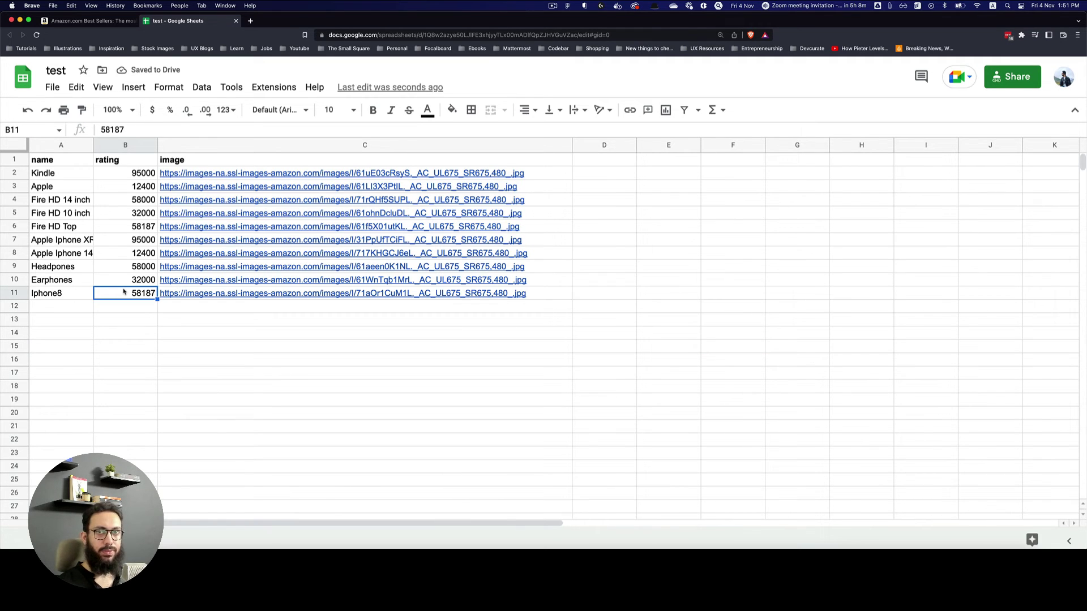
click(75, 177)
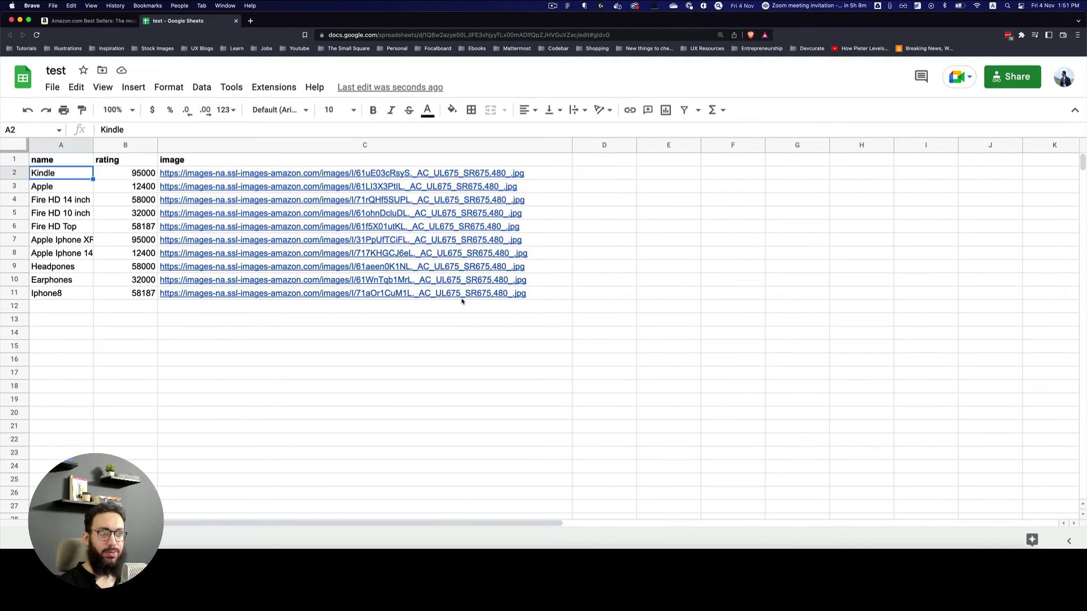
shift+click(538, 293)
click(586, 293)
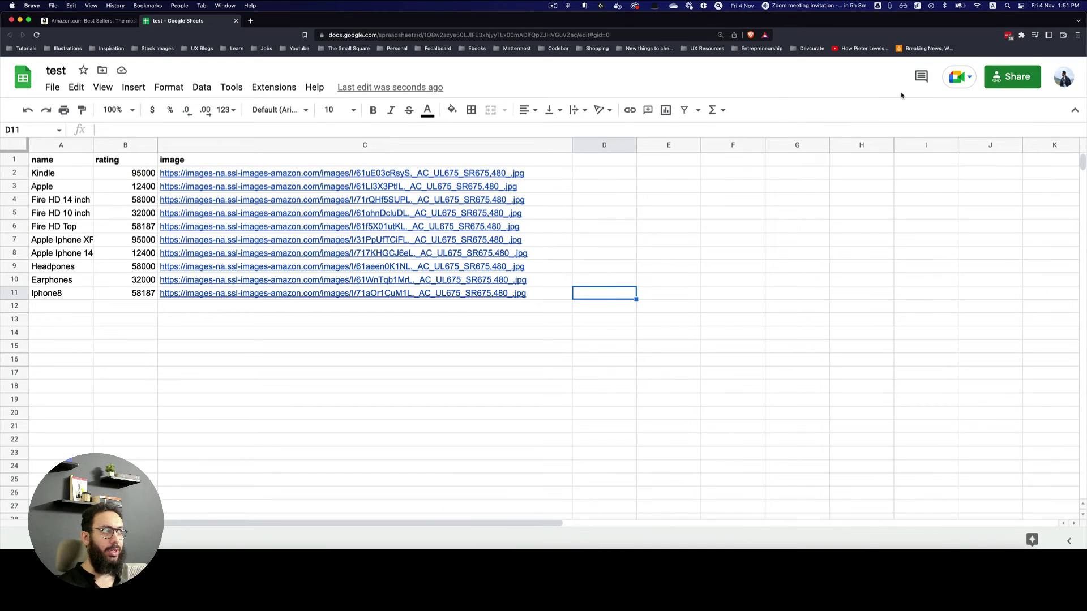
- Copy the shareable link of the test spreadsheet from its sharing settings and close them
click(1011, 76)
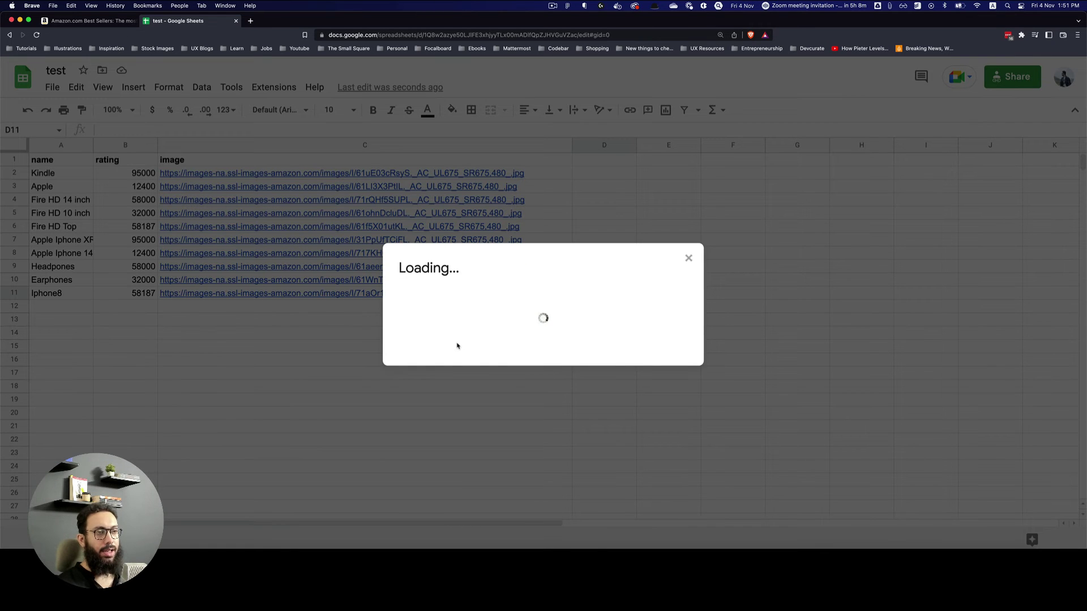
click(792, 340)
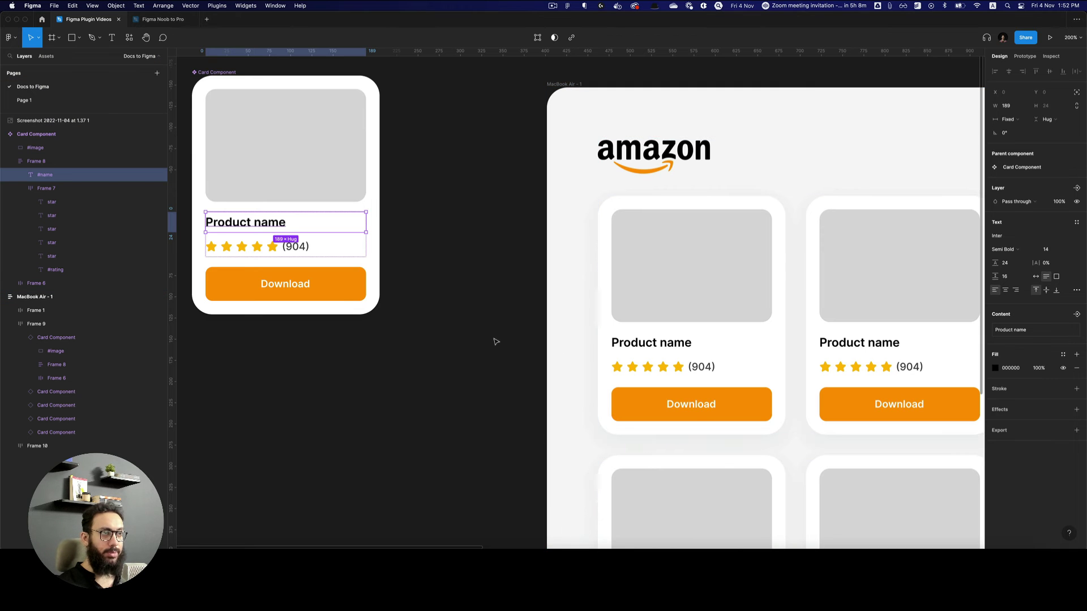
click(496, 341)
- Switch to Figma, search the plugins for google and run Google Sheets Sync
key(alt+z)
alt+click(490, 342)
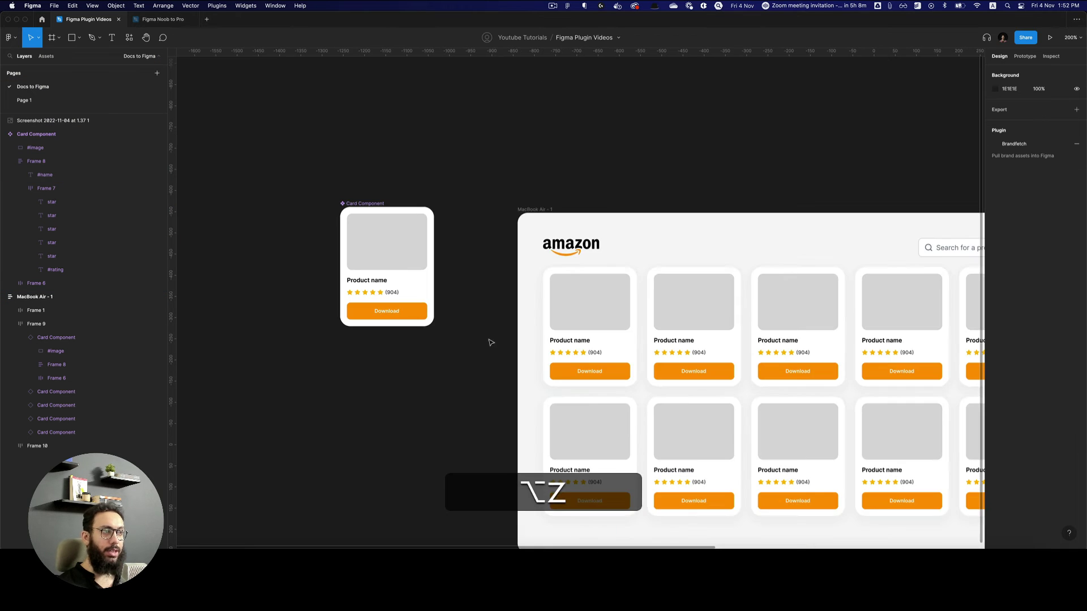
drag(491, 341, 293, 261)
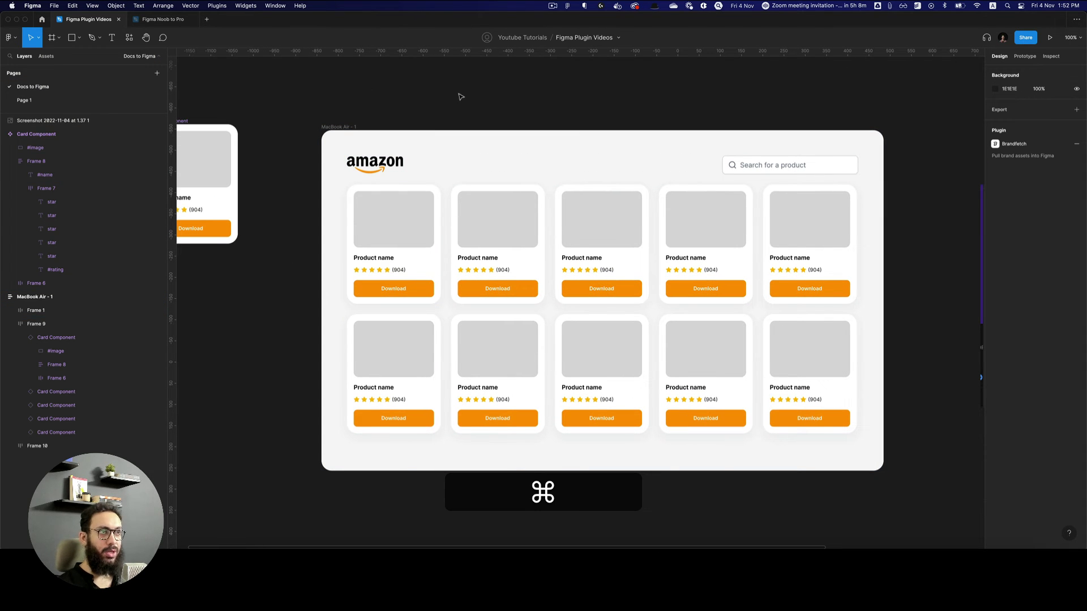
key(super+p)
key(Escape)
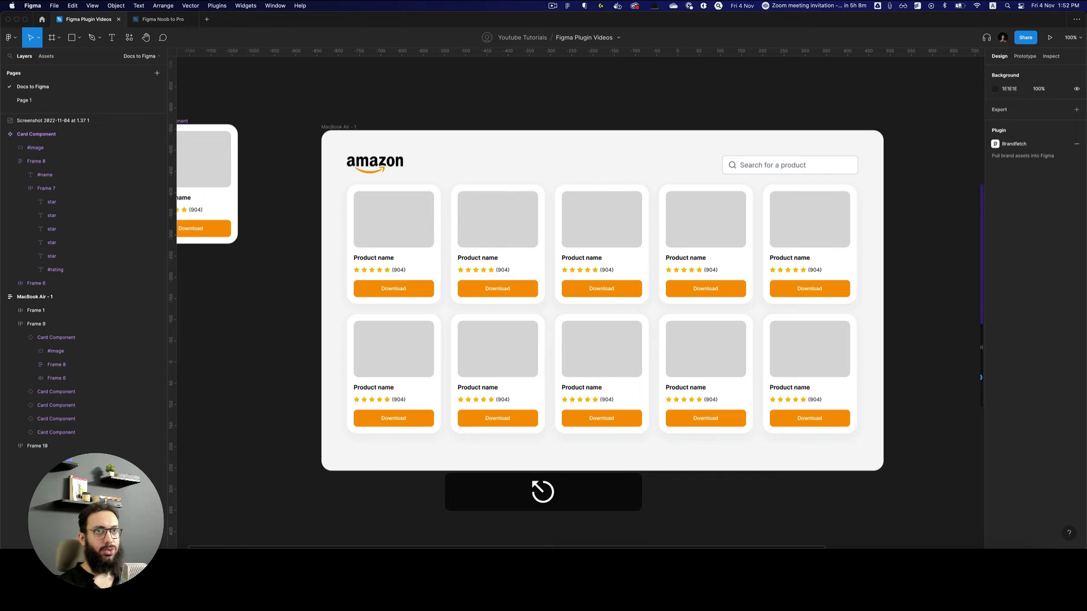
key(shift+i)
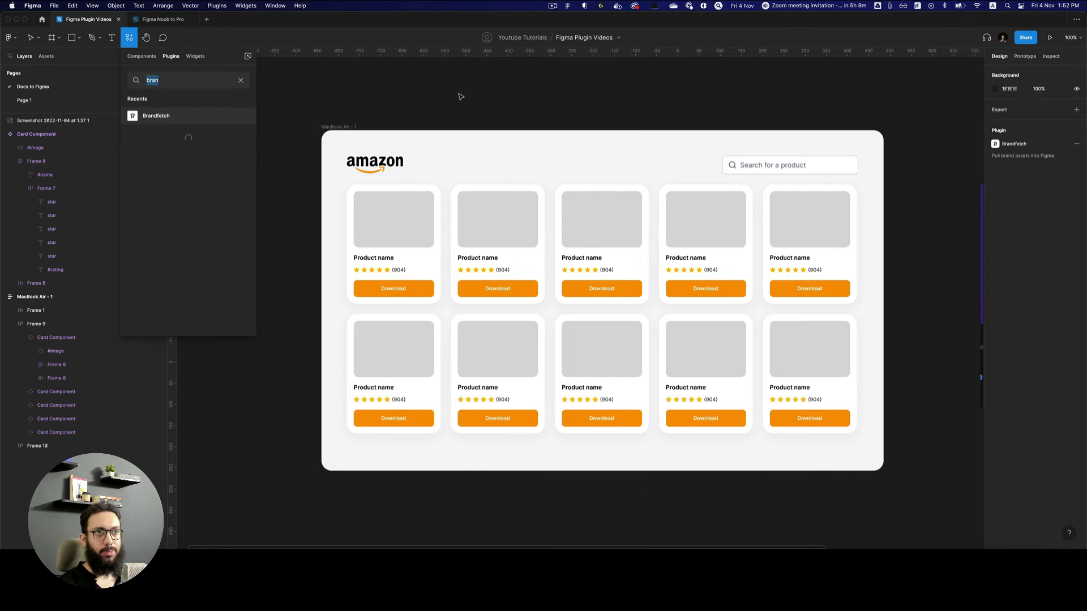
text(google)
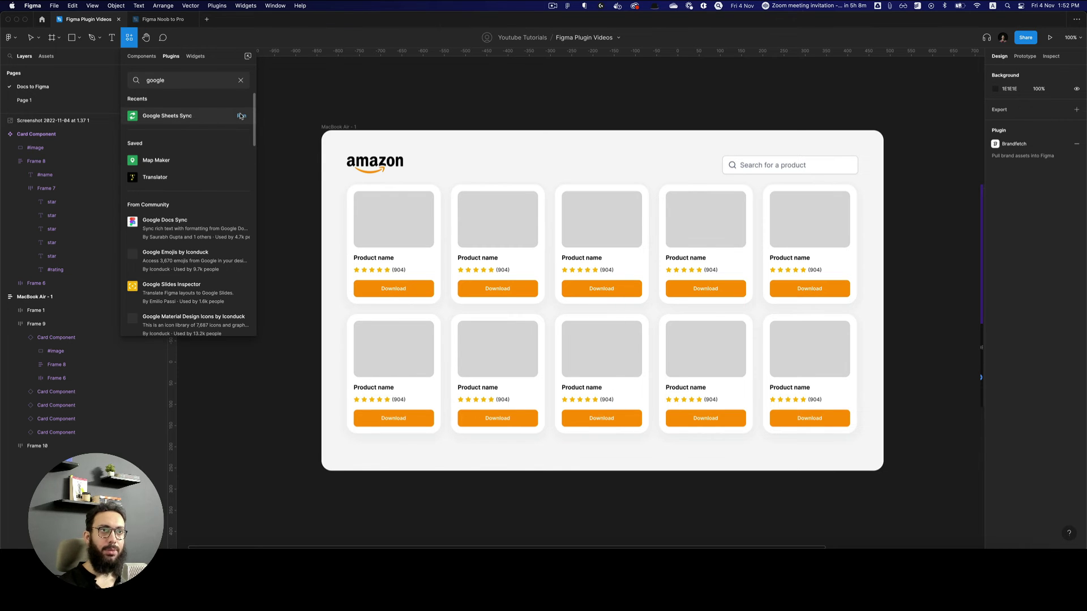
click(241, 116)
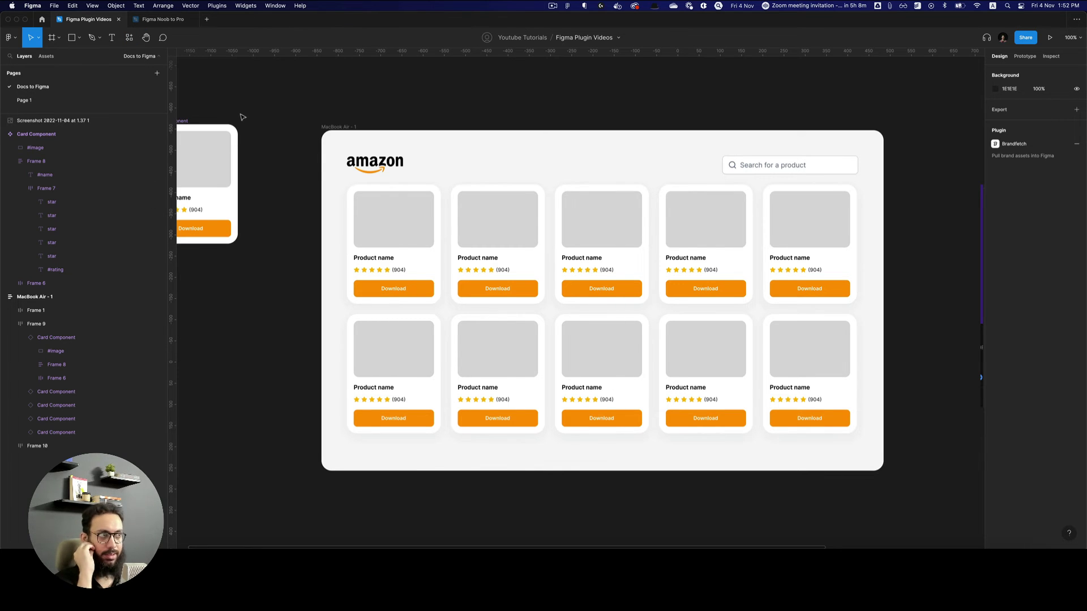
- Paste the spreadsheet's shareable link into Google Sheets Sync and fetch its data, keeping Update current page only
click(695, 231)
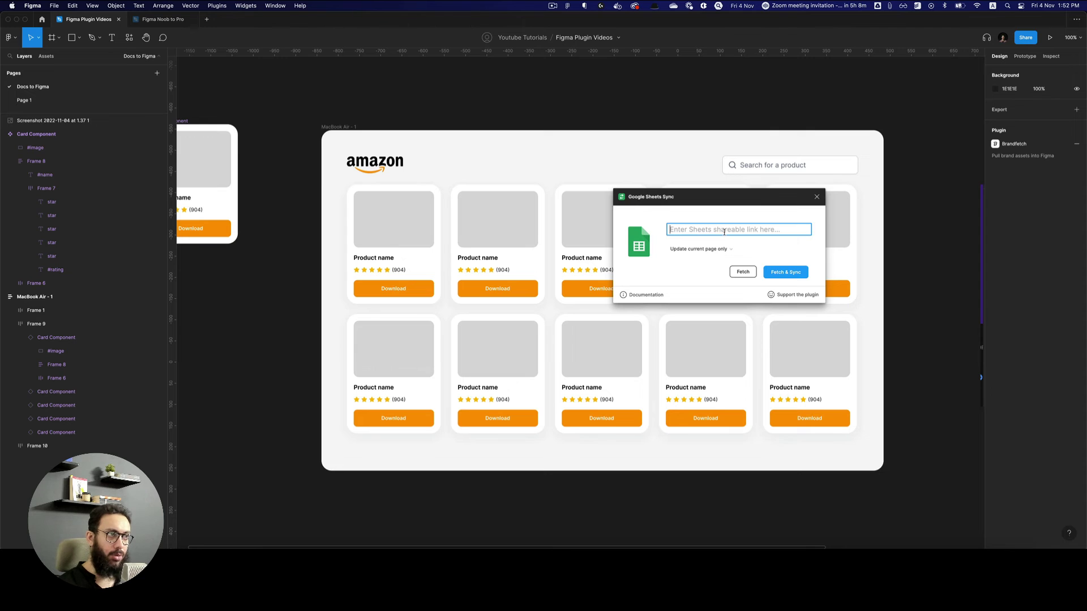
key(super+v)
key(Tab)
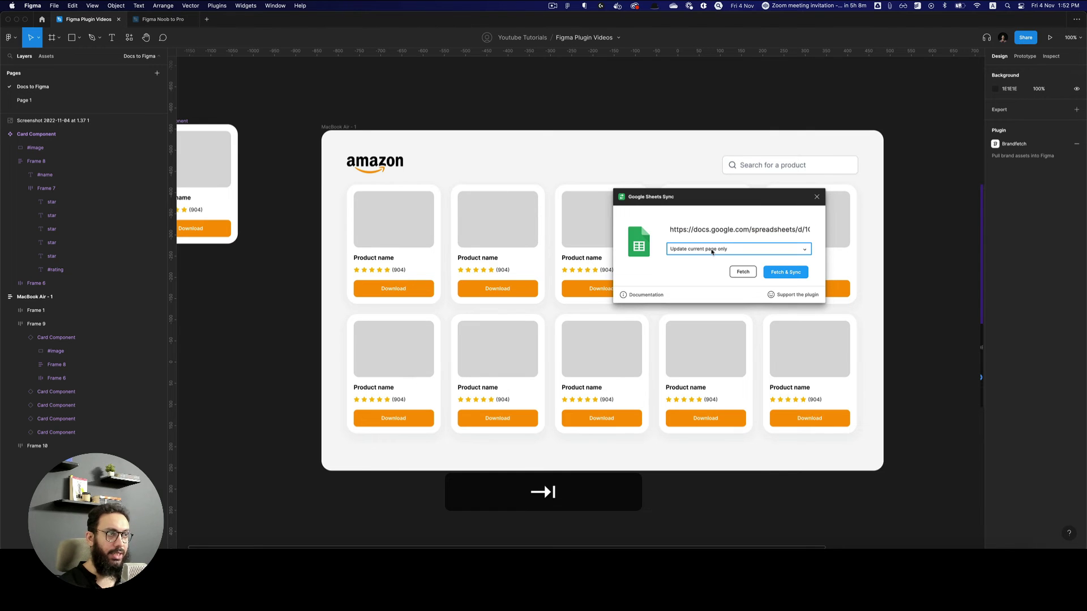
drag(689, 197, 779, 328)
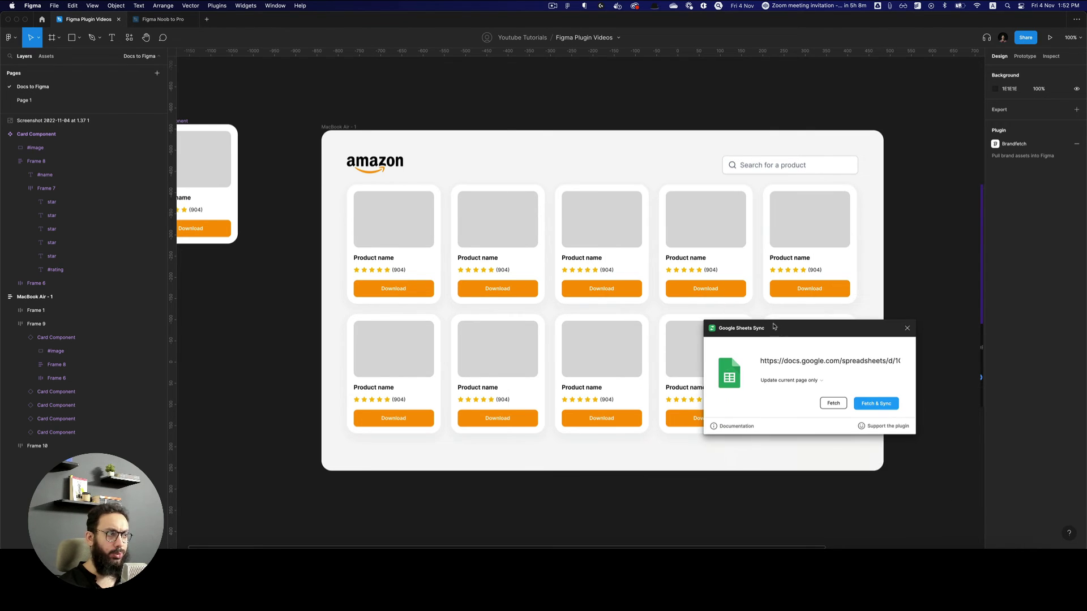
scroll(746, 319, right, 2)
click(834, 406)
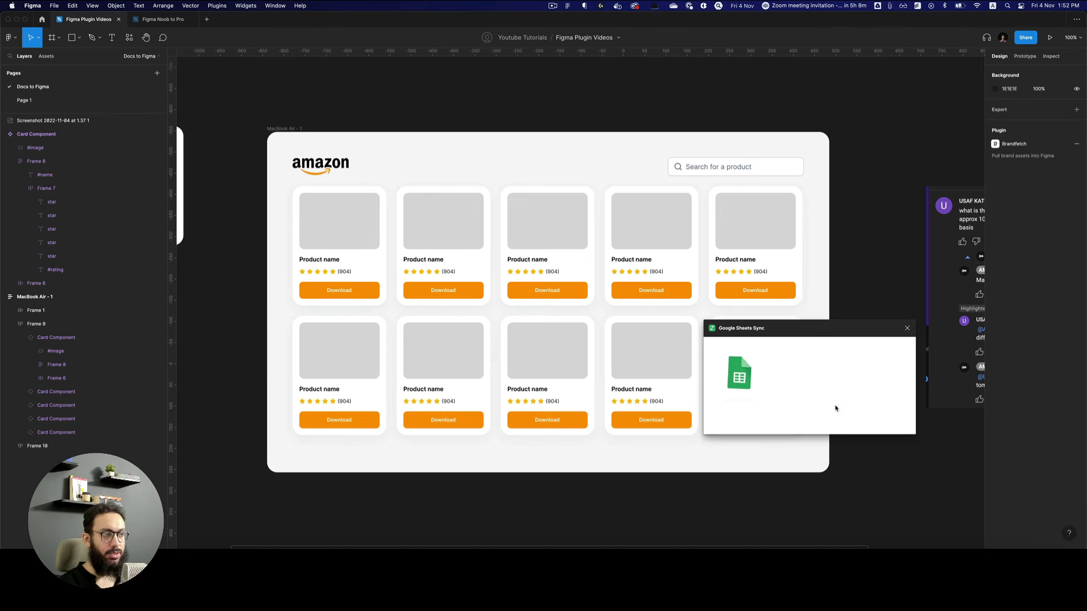
- Review the fetched Sheet1 rows in the plugin and sync them to the product cards
drag(842, 297, 724, 238)
click(672, 297)
scroll(672, 297, left, 3)
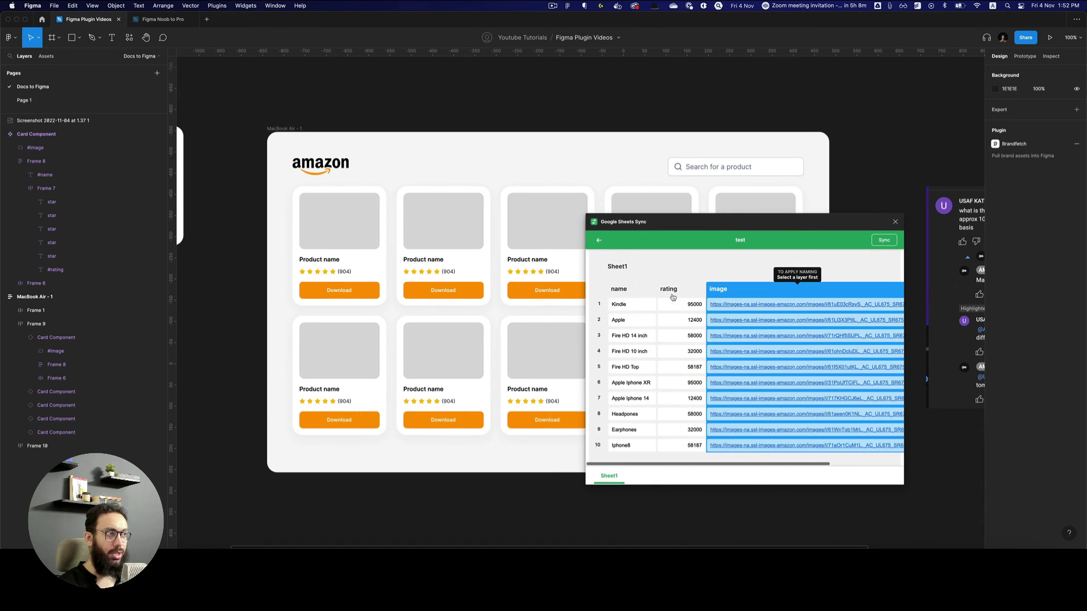
click(891, 243)
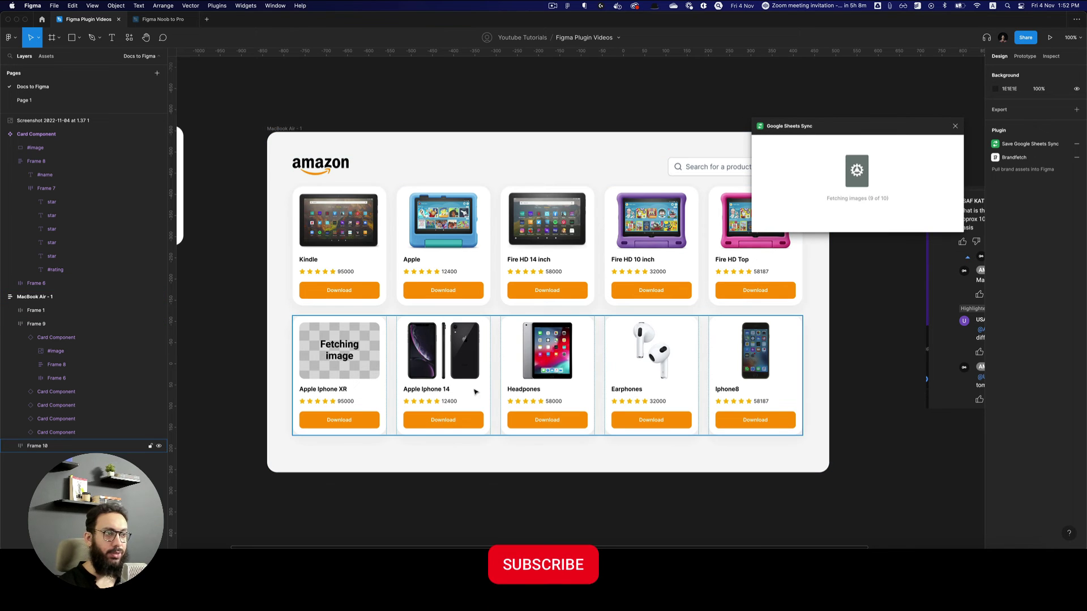
- Compare the ratings on the synced product cards with the rating column in the Google Sheet
key(super+Tab)
key(super+Tab)
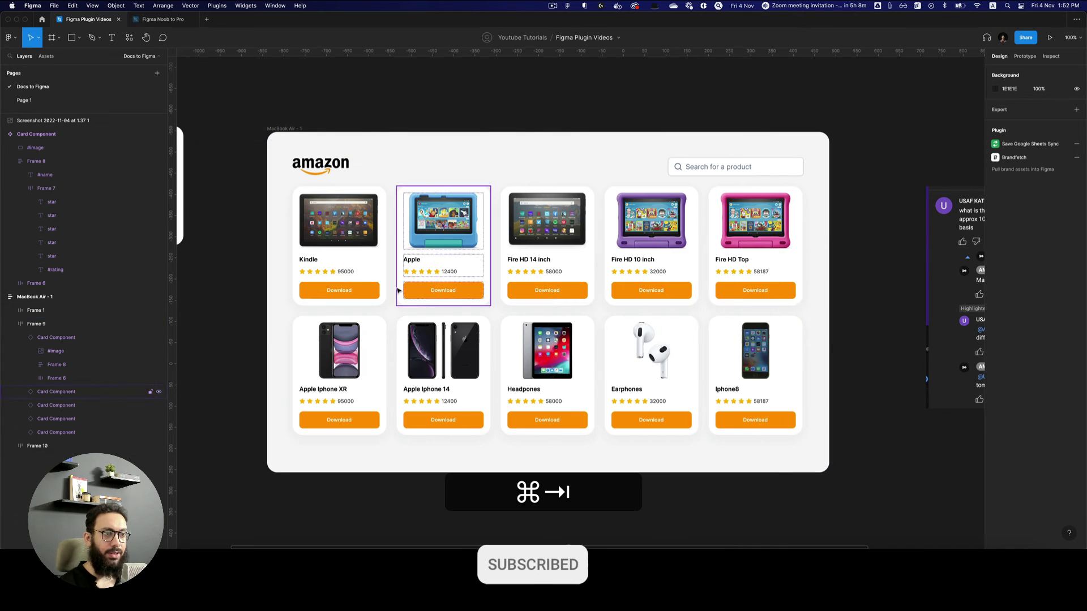
key(super+Tab)
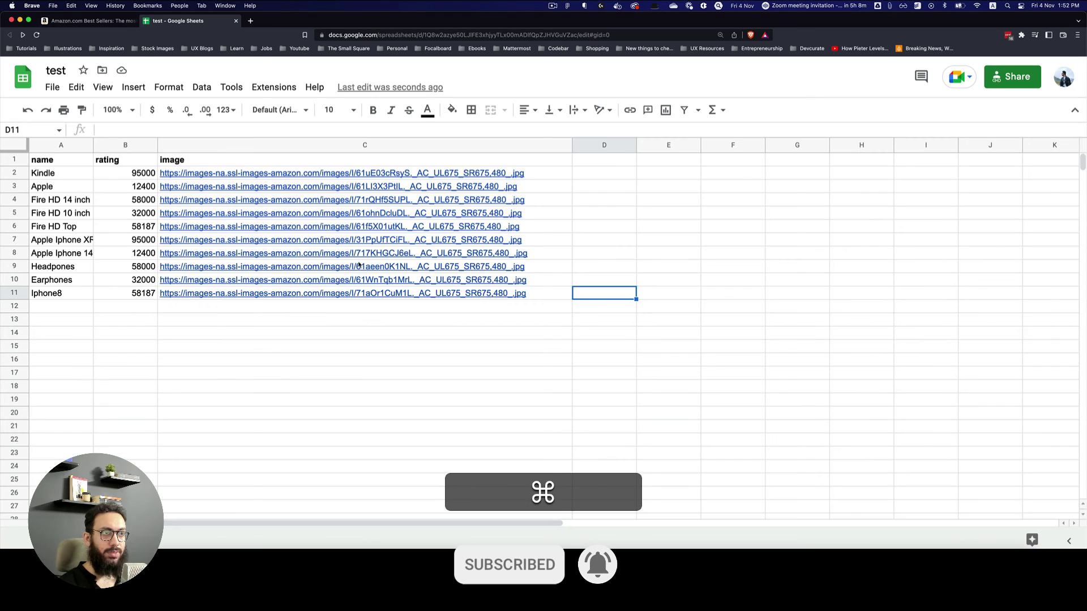
click(359, 258)
click(132, 177)
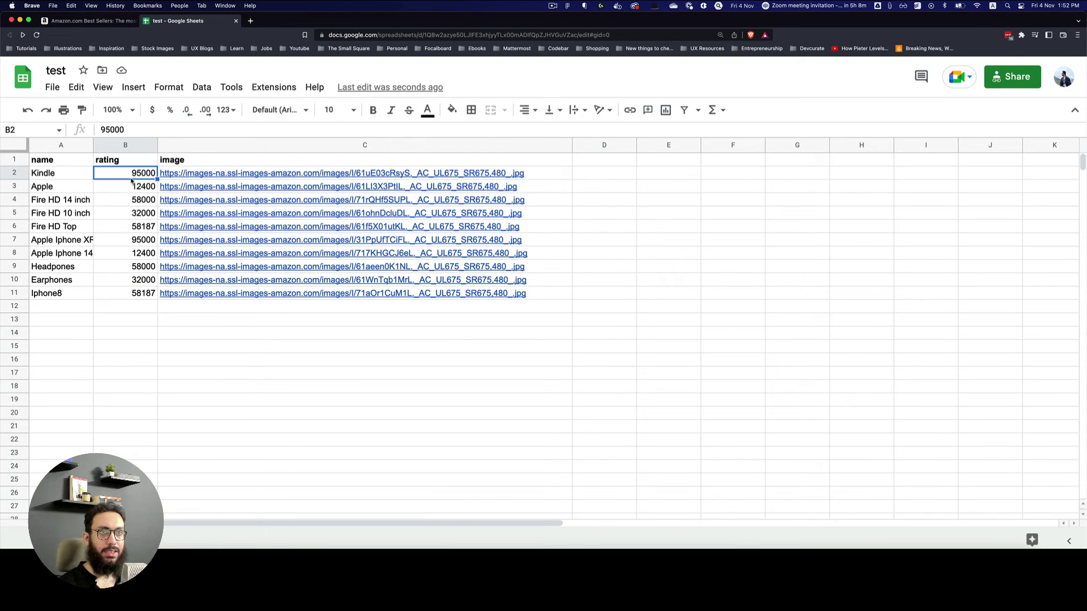
double_click(131, 179)
key(super+Tab)
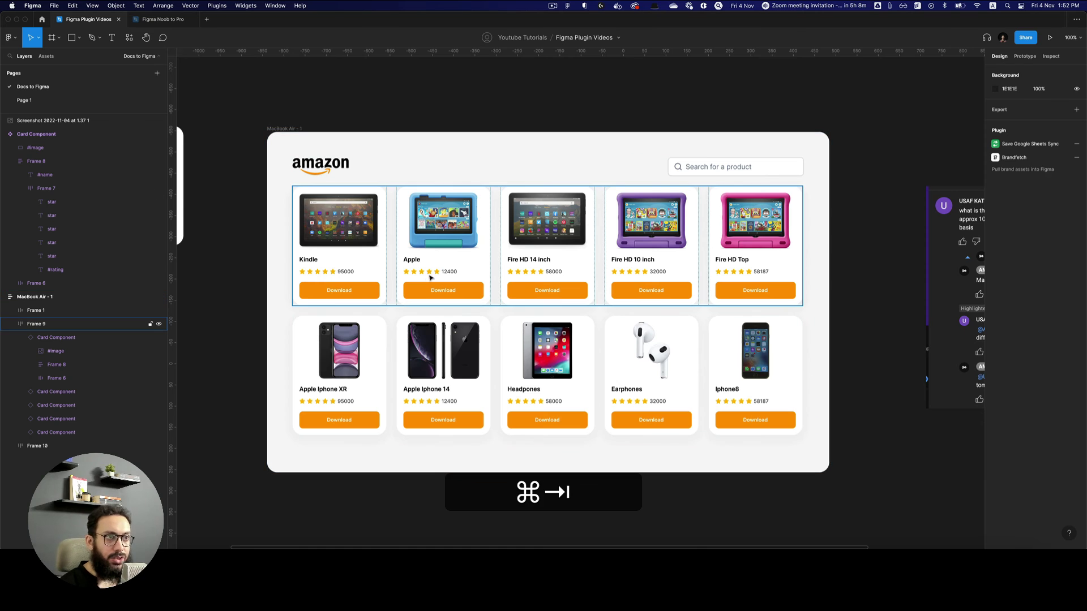
- Switch to the Google Sheet and apply the Number format to the ratings in B2:B11
key(super+Tab)
click(143, 161)
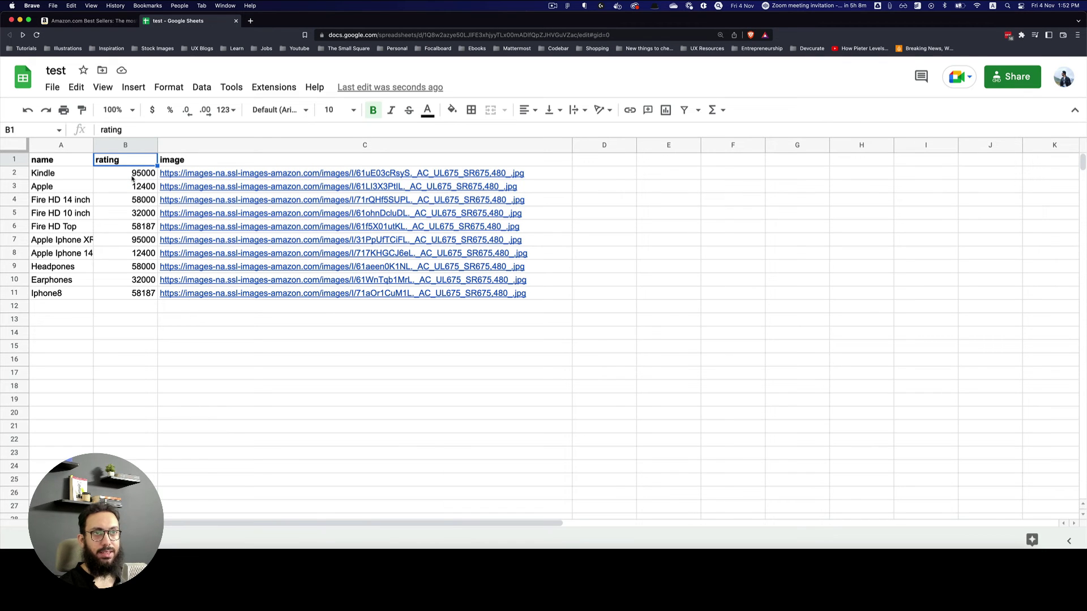
click(132, 178)
shift+click(128, 295)
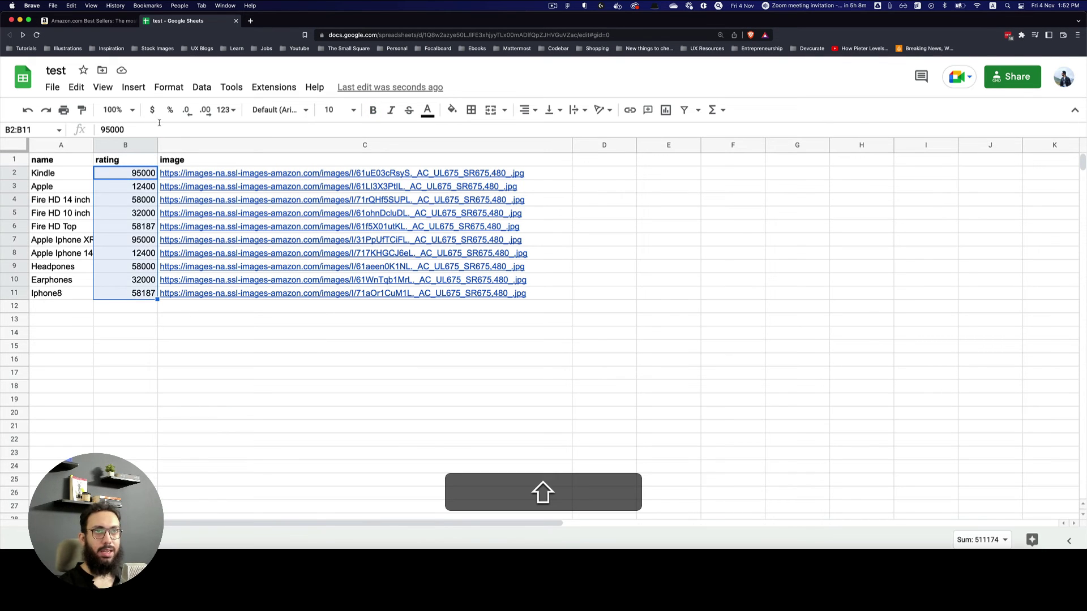
click(171, 90)
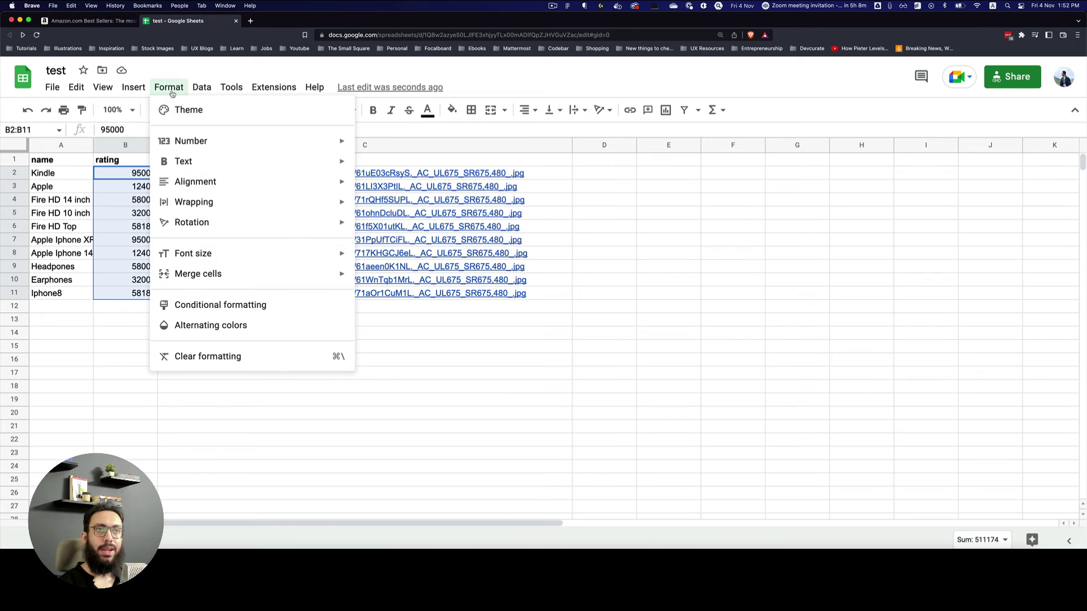
mouse_move(215, 139)
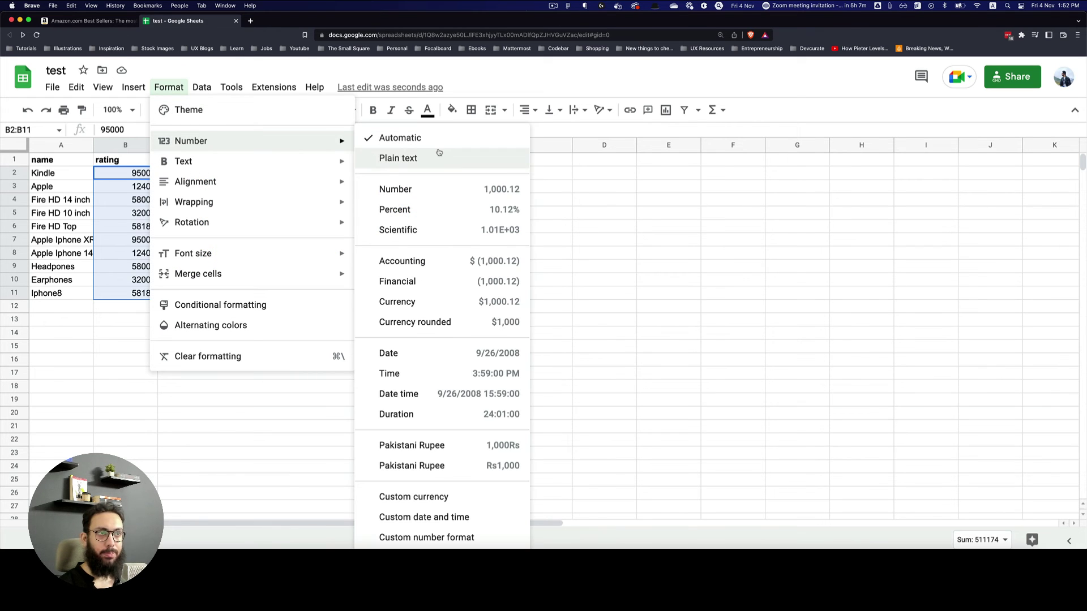
click(439, 186)
click(604, 217)
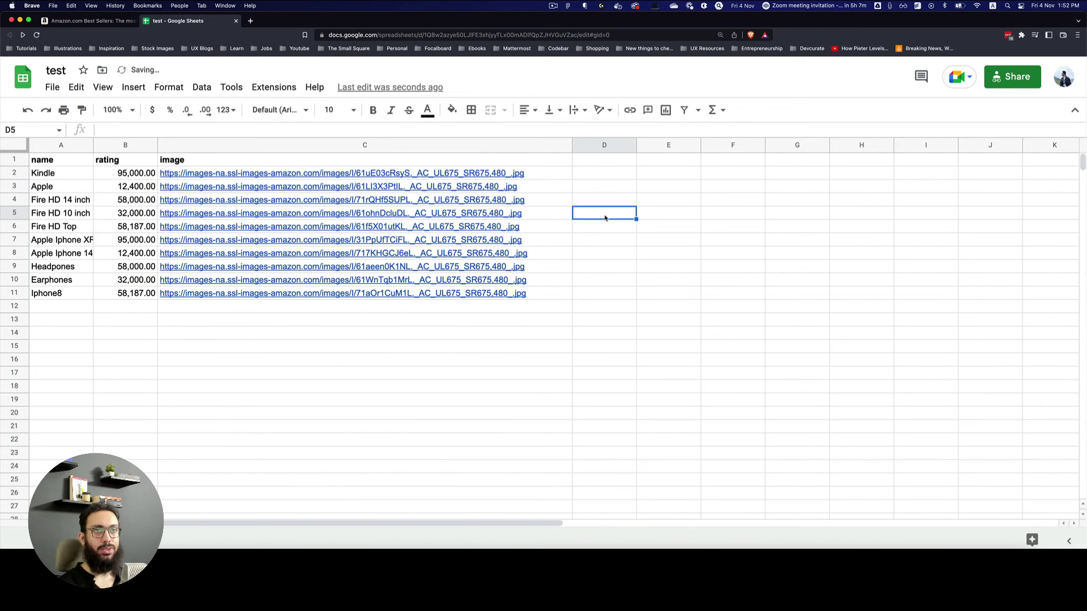
- Switch to Figma, rerun Google Sheets Sync and fetch and sync the reformatted ratings to the cards
key(super+Tab)
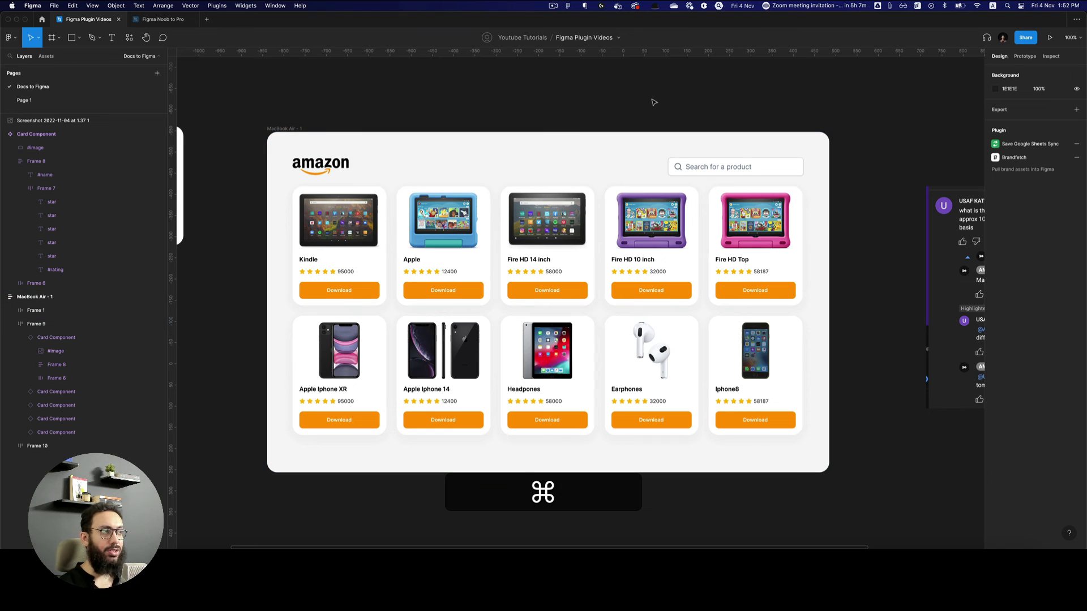
key(super+p)
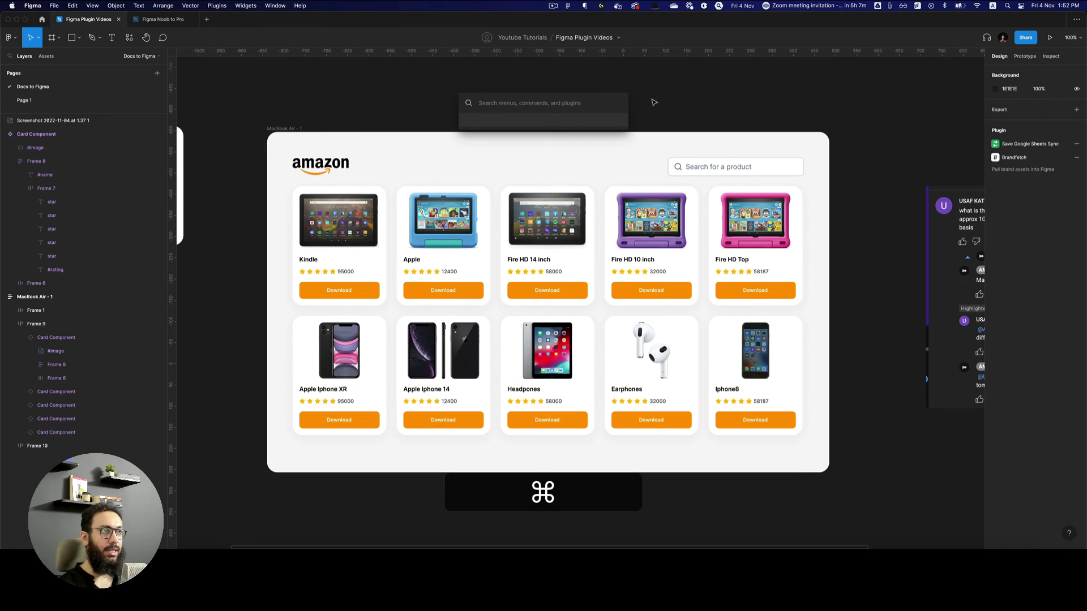
text(googl)
key(Return)
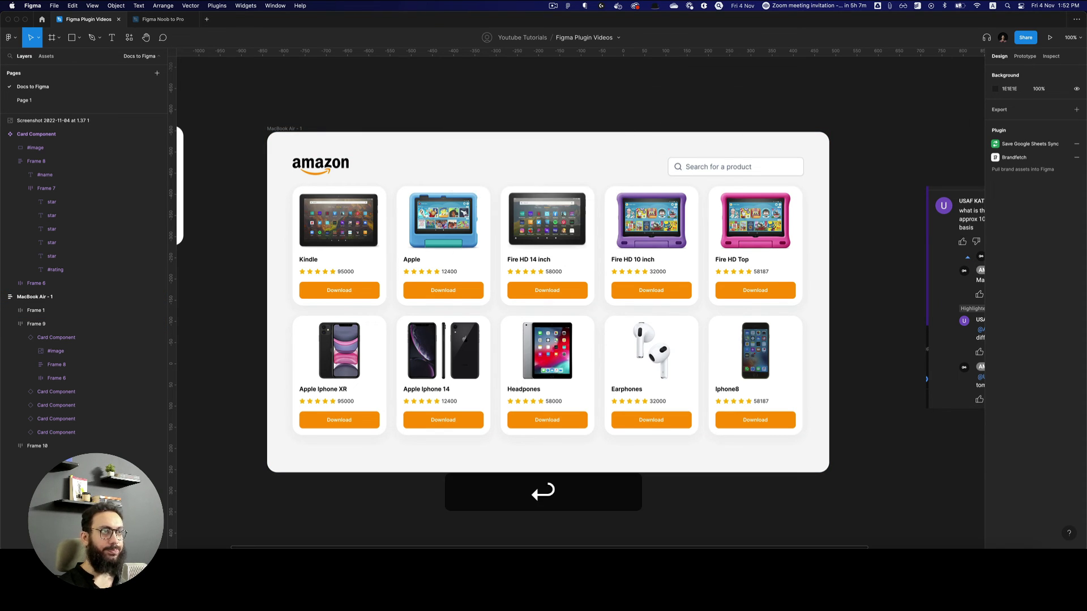
click(928, 202)
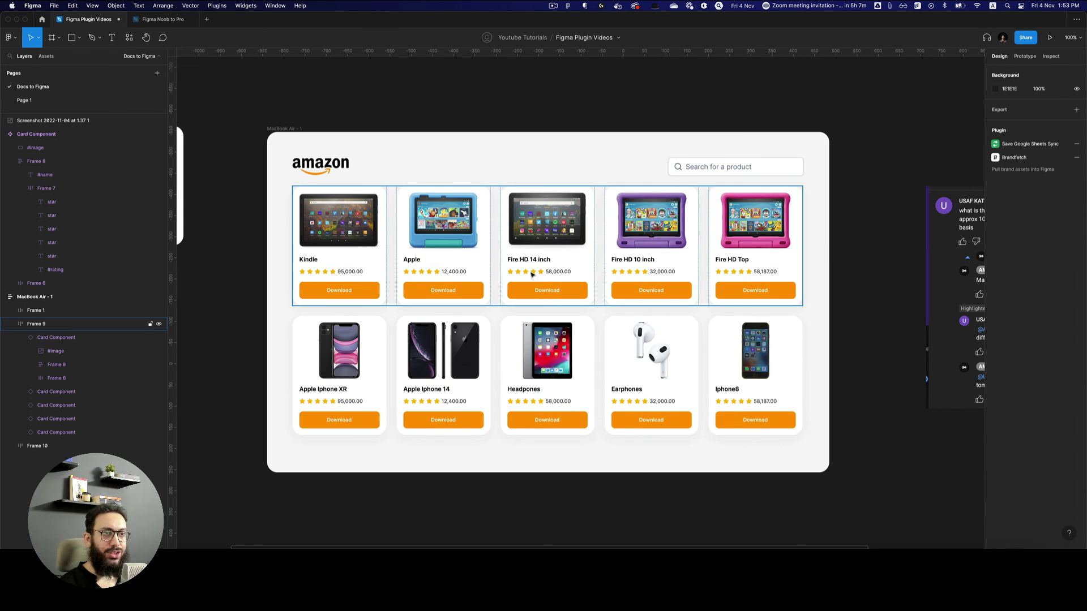
- Examine the Kindle card's rating up close and compare it with the rating column in the Google Sheet
super+double_click(350, 271)
key(Escape)
key(z)
click(350, 262)
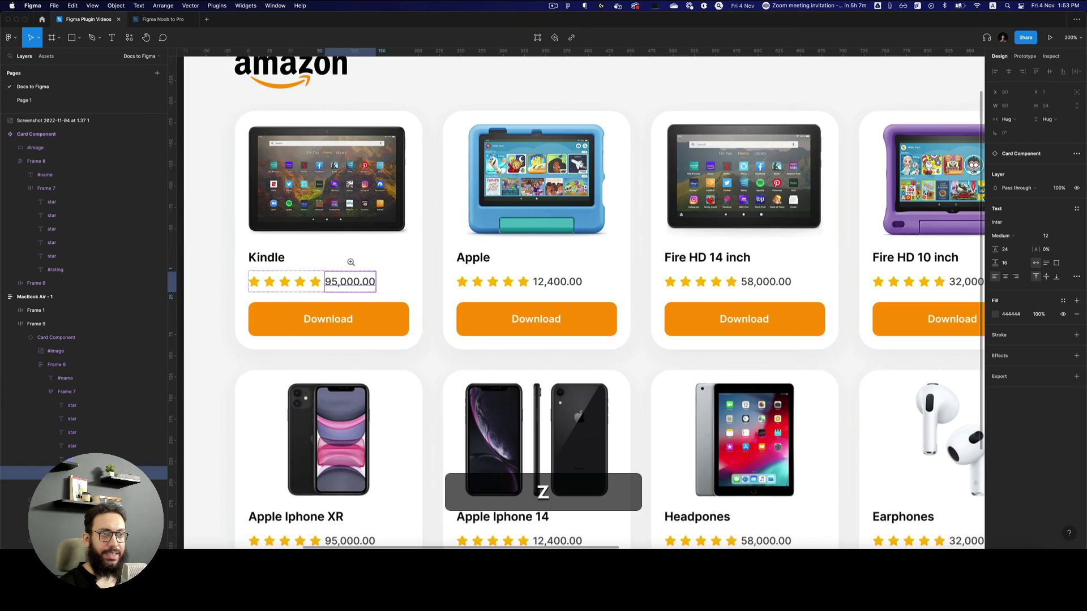
alt+click(350, 262)
click(528, 119)
key(super+Tab)
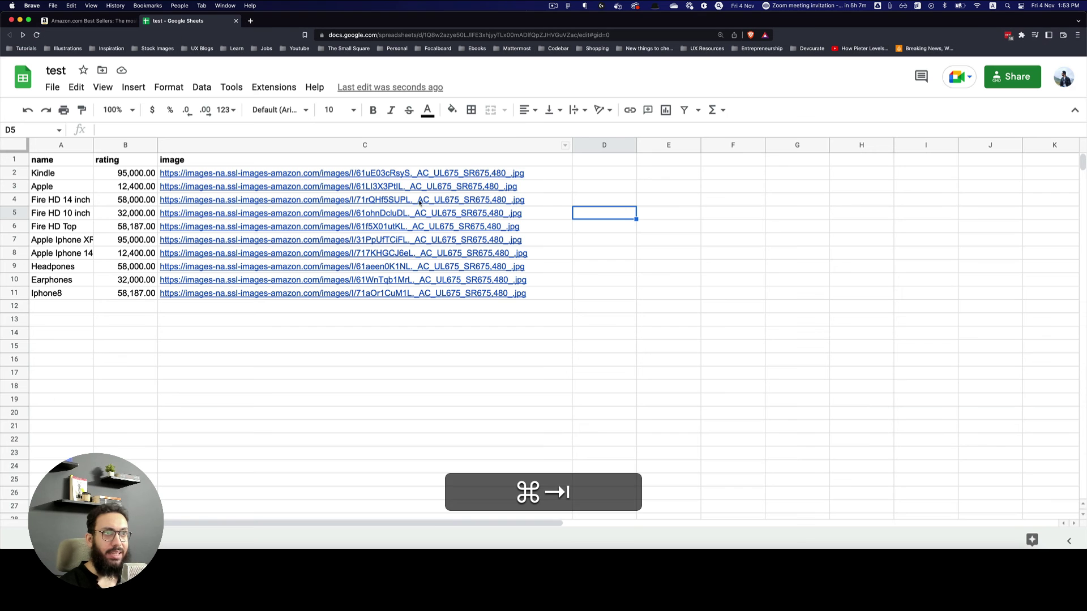
click(358, 356)
key(super+Tab)
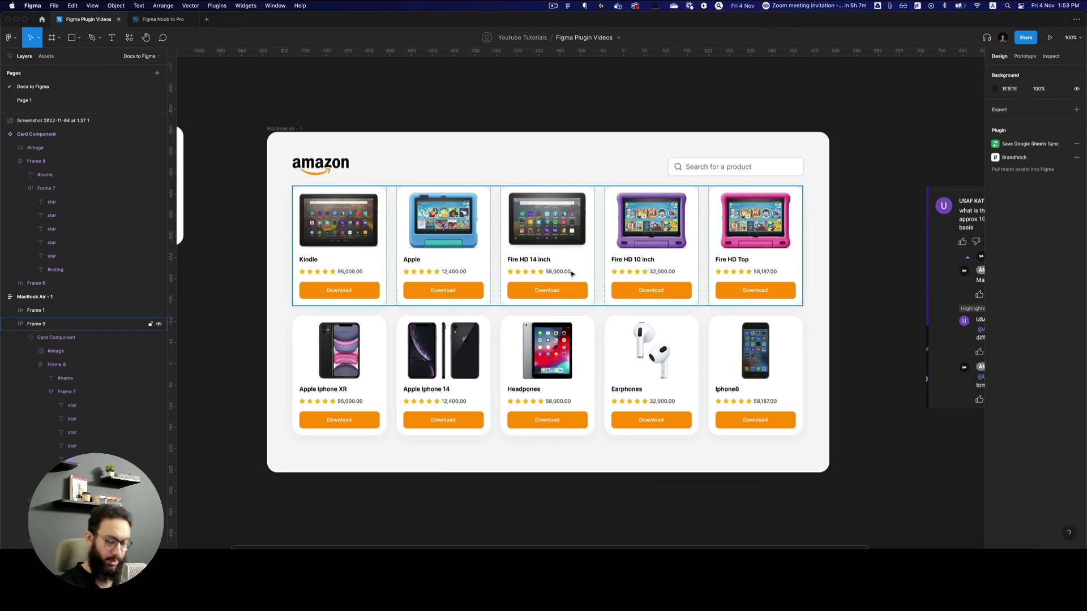
- Reopen Google Sheets Sync and review the spreadsheet link used for fetching and syncing
key(super+p)
key(super+Return)
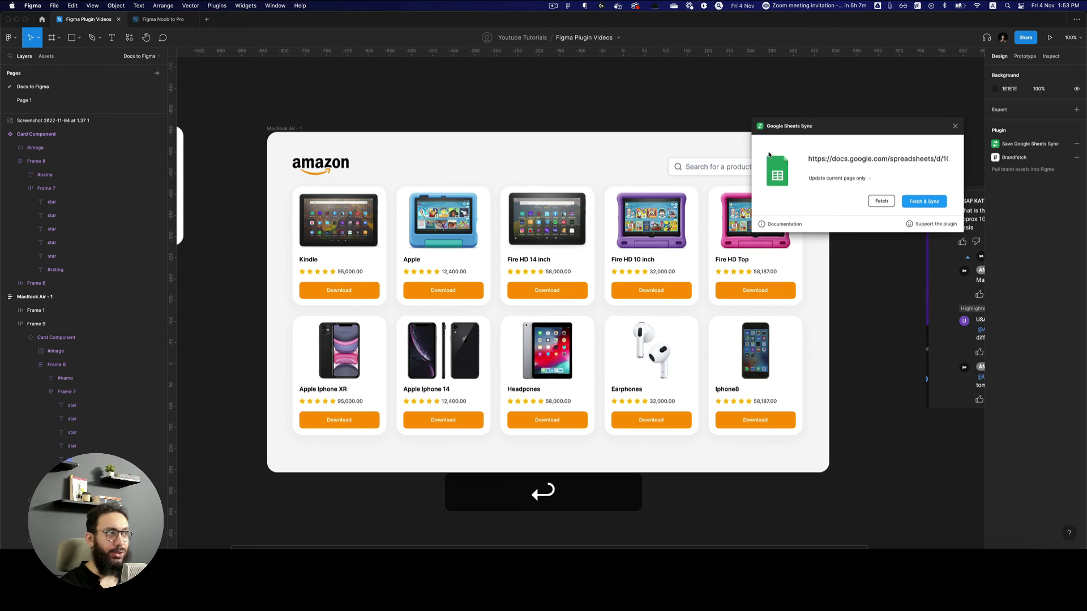
click(902, 158)
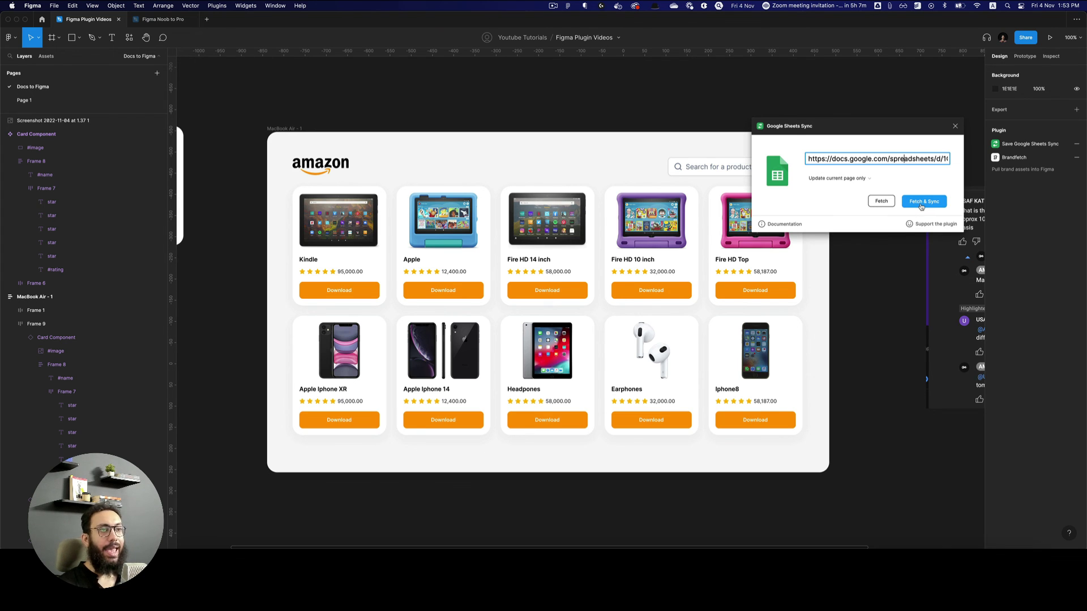
- Compare the Google Sheet's name, rating and image columns with the #name and #image layers of the Kindle card in Figma
key(super+Tab)
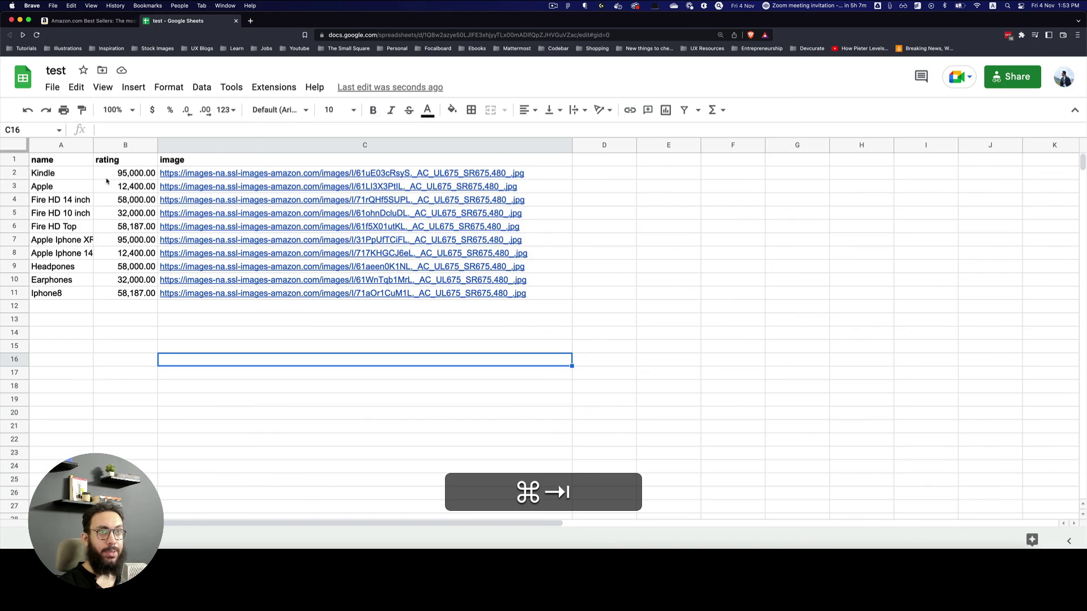
key(super+Tab)
key(super+Tab)
key(super+Tab)
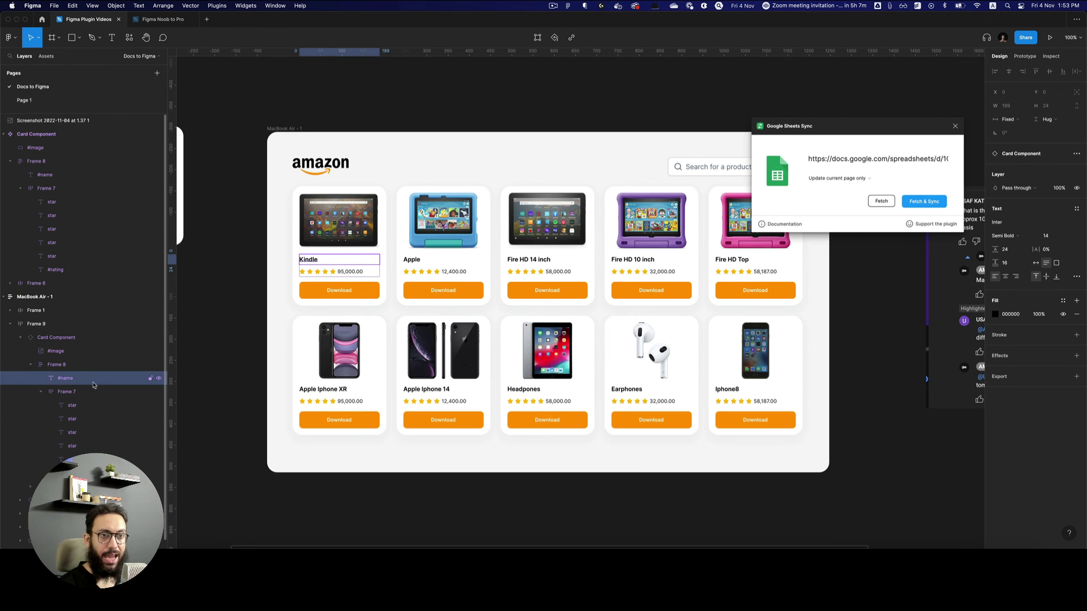
click(329, 234)
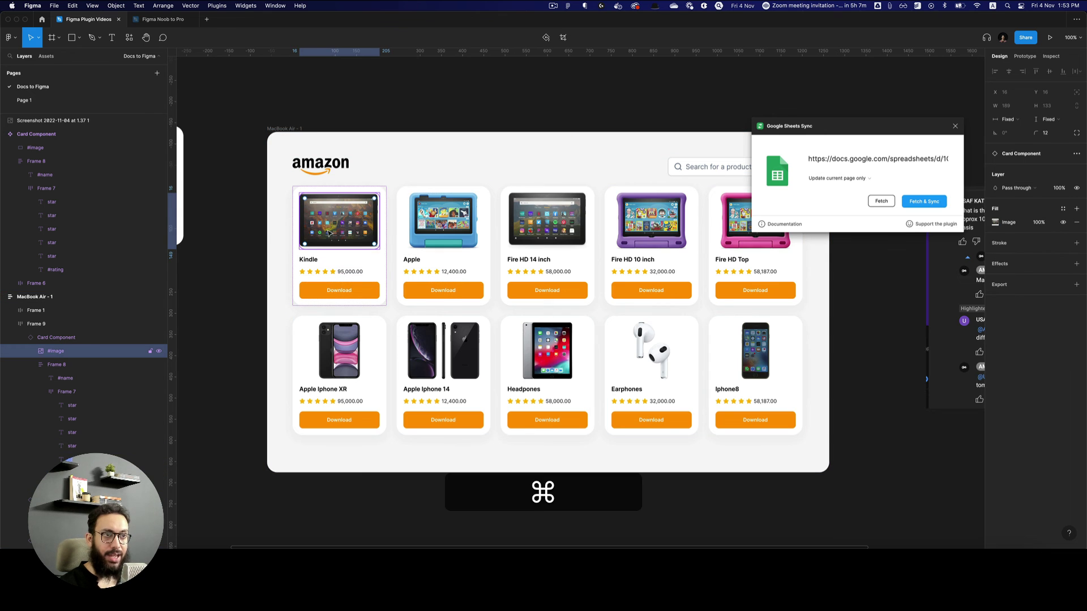
key(super+Tab)
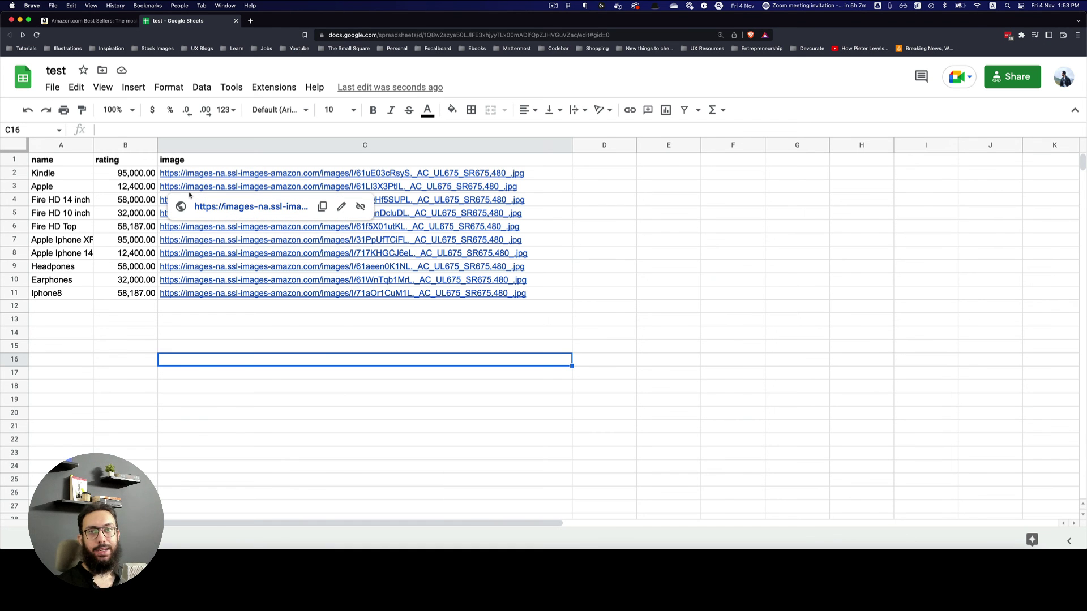
key(super+Tab)
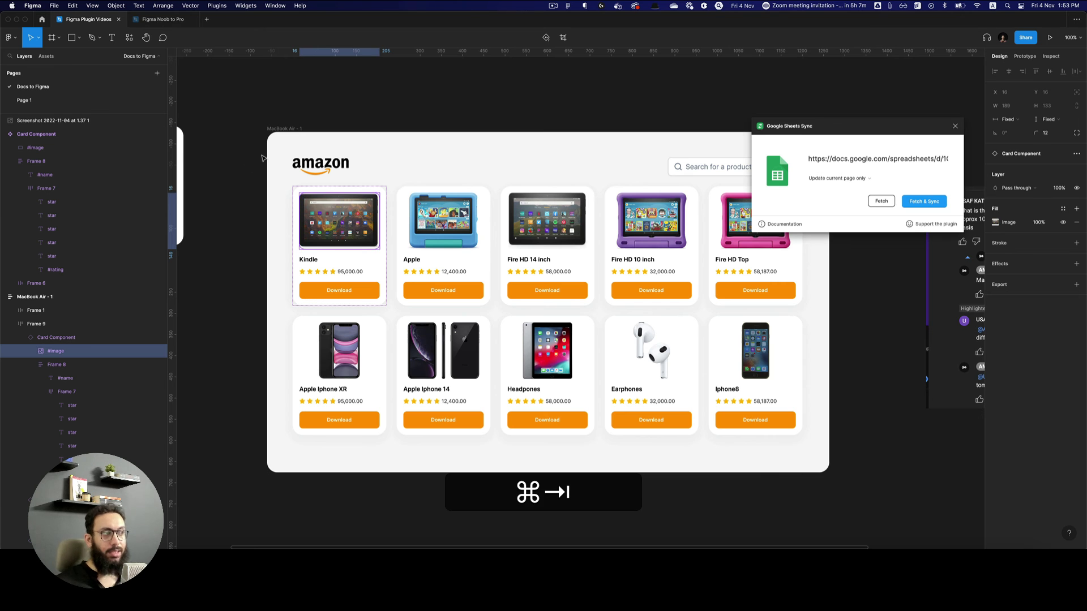
- Close the Google Sheets Sync window after viewing the comment screenshot beside the product grid
scroll(437, 291, right, 8)
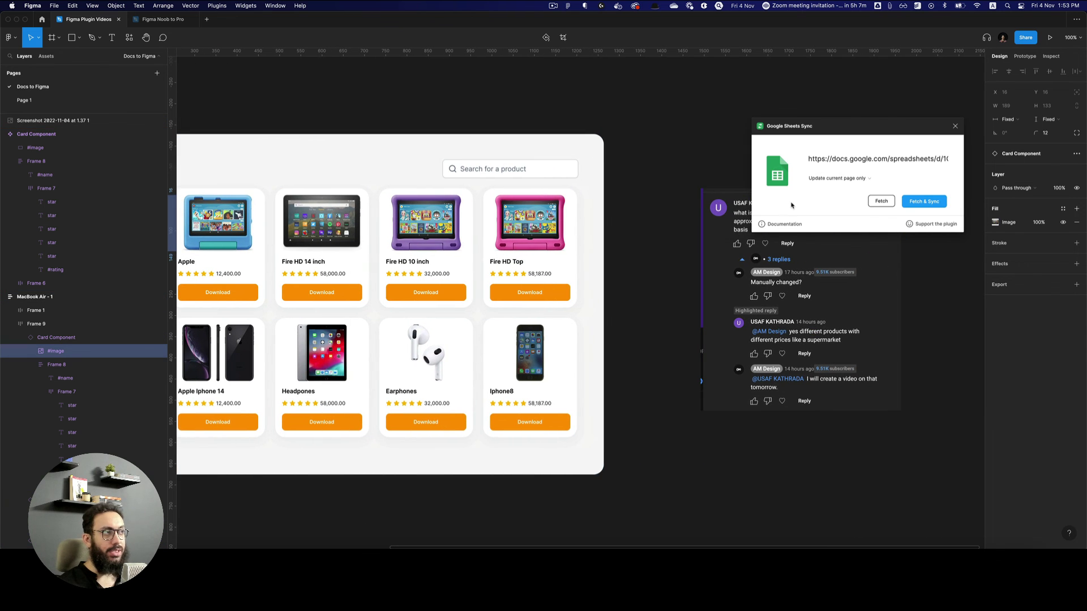
click(955, 126)
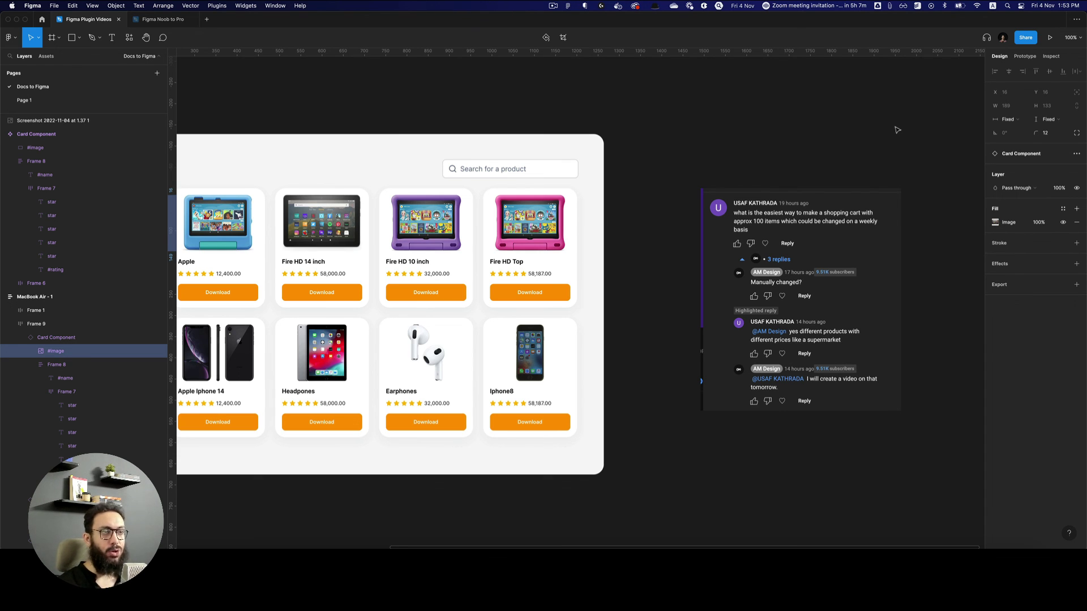
scroll(896, 130, left, 5)
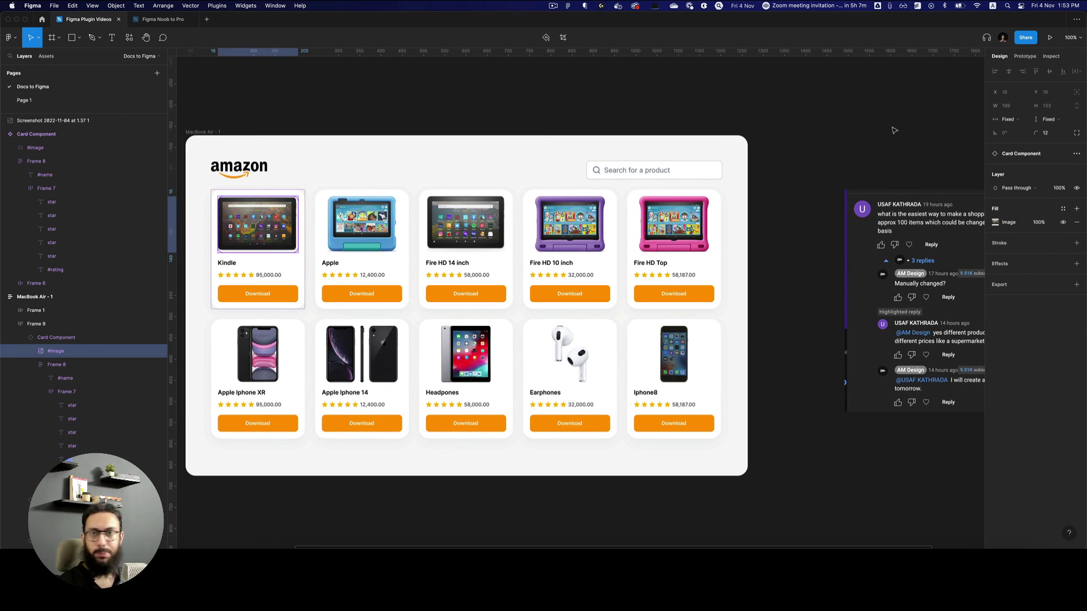